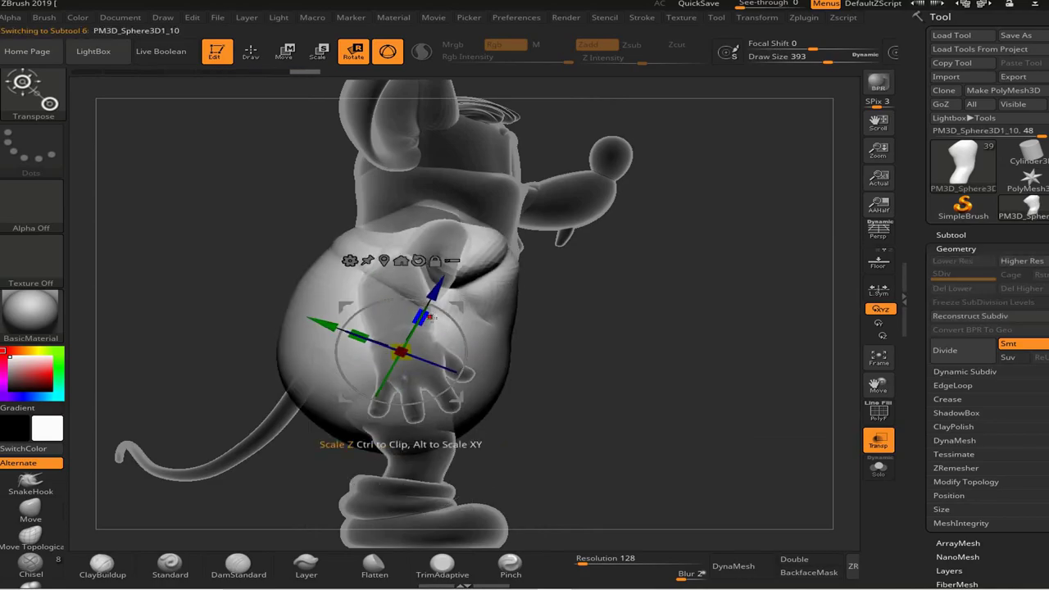
- Select the upper-arm cylinder, check it in isolation and angle it downward from the shoulder
alt+click(394, 270)
drag(394, 271, 495, 260)
alt+click(494, 260)
click(878, 467)
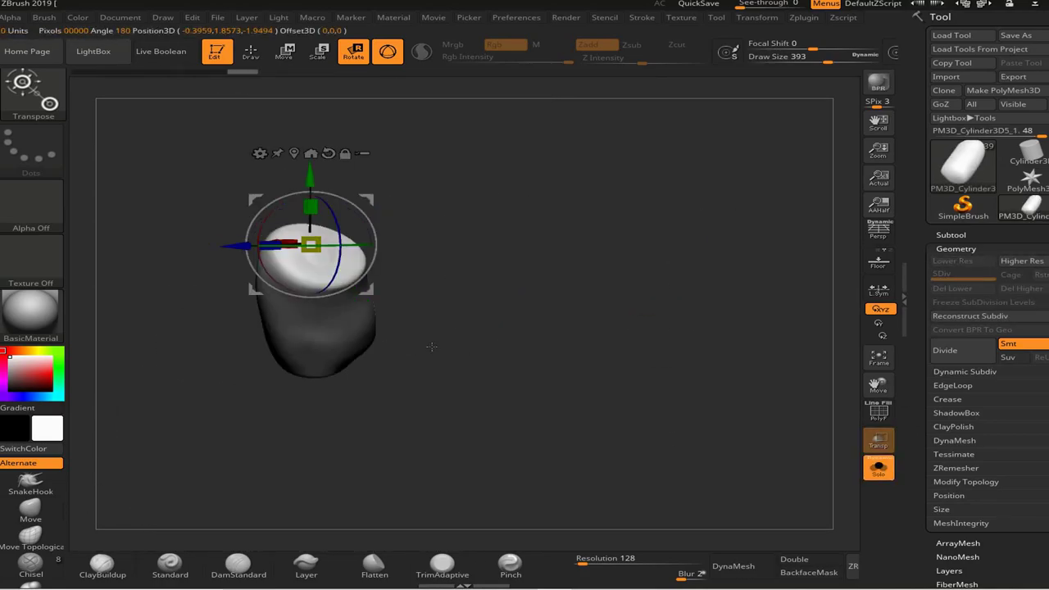
click(878, 467)
drag(574, 393, 584, 314)
- Move and scale the forearm cylinder to fit the lower end of the upper arm
alt+click(344, 442)
drag(457, 331, 591, 444)
alt+click(592, 443)
key(w)
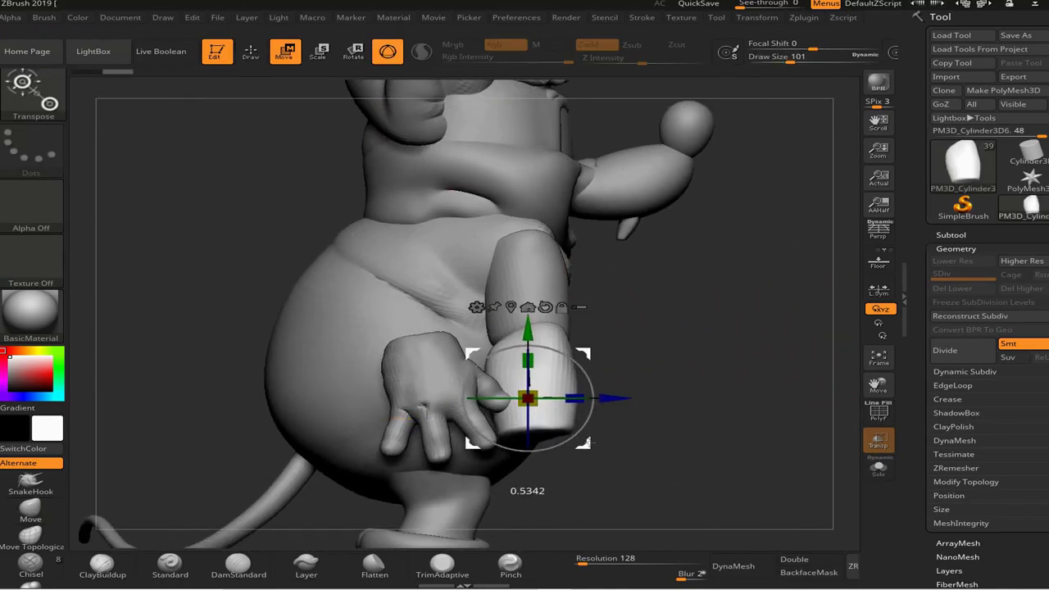
drag(575, 489, 230, 392)
drag(537, 334, 409, 344)
- Line up the forearm with the upper arm and place the gloved hand at its lower end
alt+click(340, 225)
drag(246, 238, 234, 391)
alt+click(366, 420)
alt+click(529, 273)
mouse_move(366, 420)
mouse_down()
mouse_move(508, 287)
mouse_move(459, 311)
mouse_move(351, 158)
mouse_move(661, 276)
mouse_move(573, 311)
mouse_move(495, 186)
mouse_move(534, 234)
mouse_up()
key(q)
click(809, 571)
- Rotate the upper-arm cylinder about the shoulder to refine the lowered arm pose
key(r)
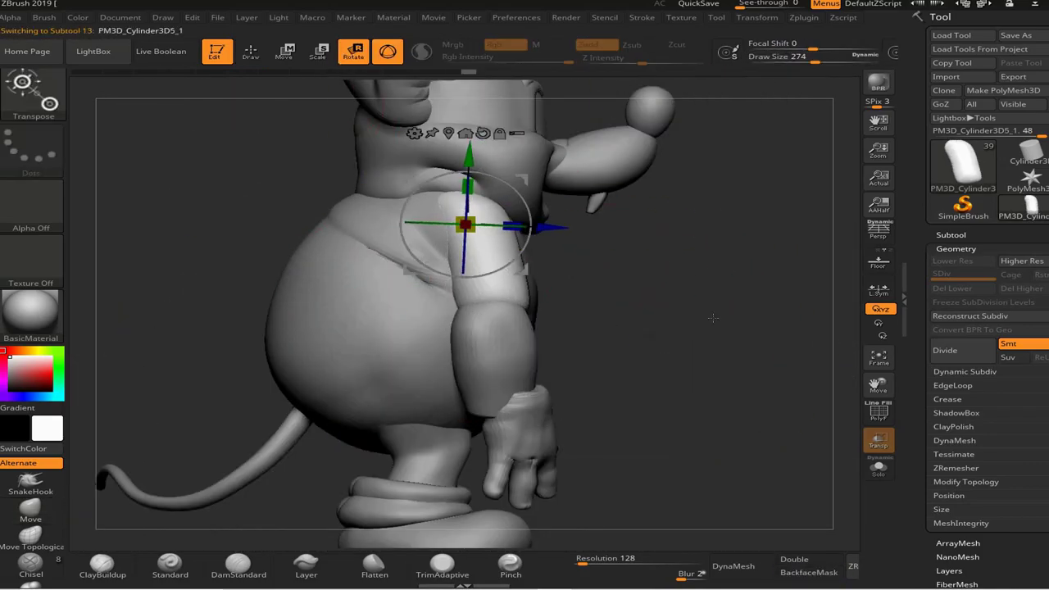
drag(547, 271, 732, 332)
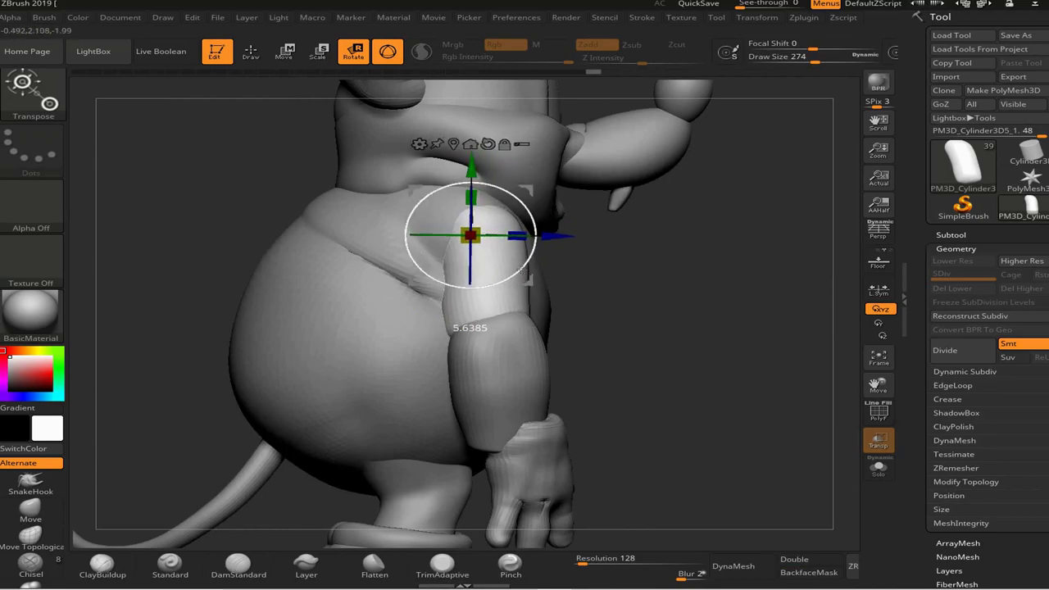
alt+click(398, 375)
drag(705, 385, 617, 388)
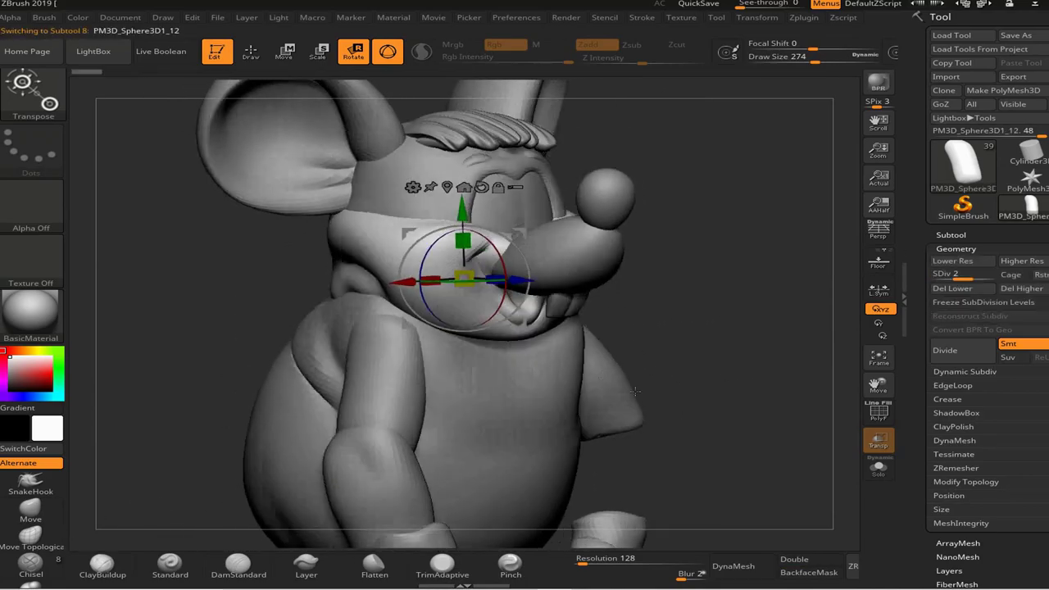
- Adjust the torso around the shoulder and armpit with the Move Topological brush
key(q)
right_click(344, 361)
mouse_move(344, 361)
right_down()
mouse_move(244, 183)
mouse_move(326, 240)
mouse_move(499, 236)
mouse_move(467, 241)
mouse_move(498, 281)
mouse_move(480, 304)
mouse_move(592, 429)
mouse_move(164, 386)
mouse_move(432, 328)
mouse_move(813, 178)
right_up()
key(b)
key(m)
key(t)
alt+click(432, 327)
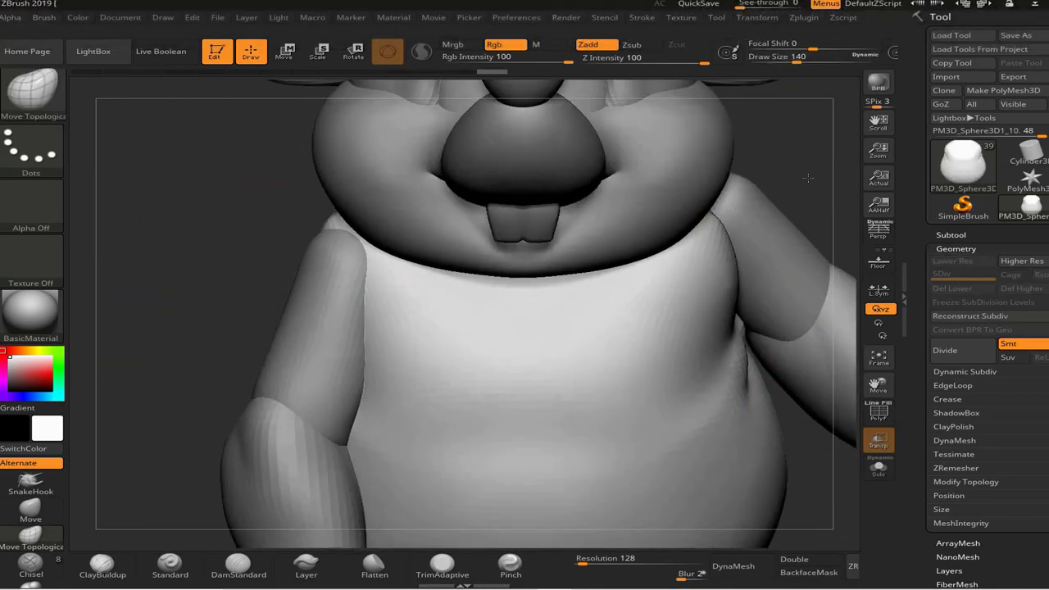
key(f)
- Hide the head subtools and delete the old arm pieces on the opposite side of the body
click(950, 234)
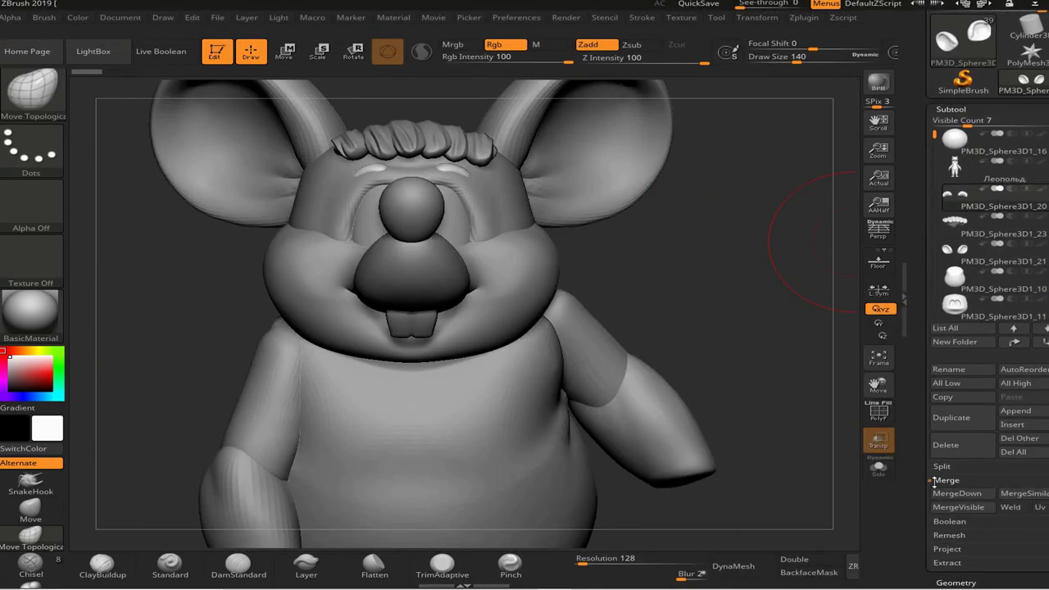
click(997, 189)
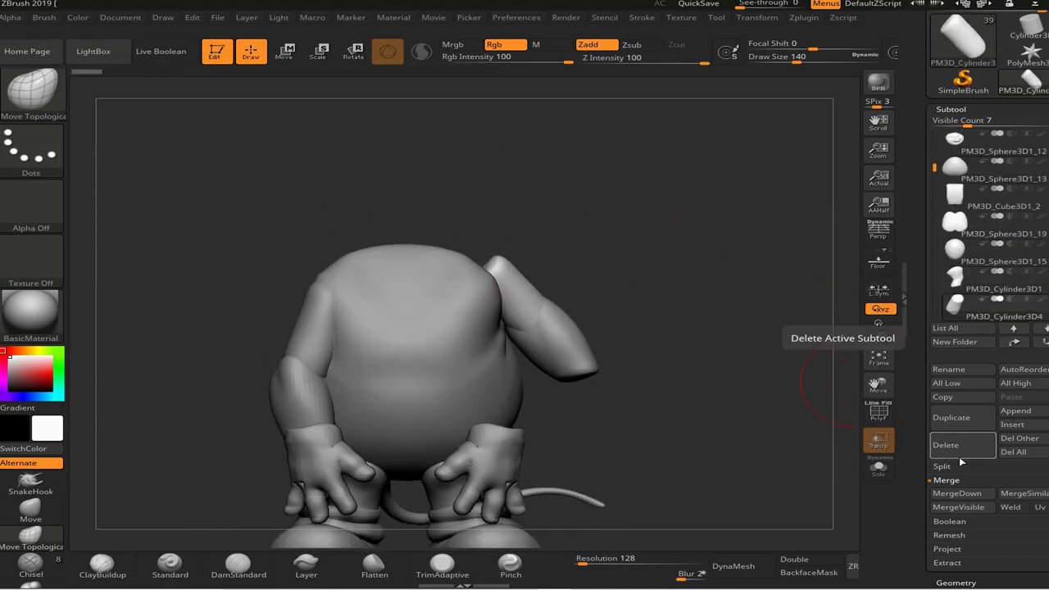
click(959, 454)
click(832, 469)
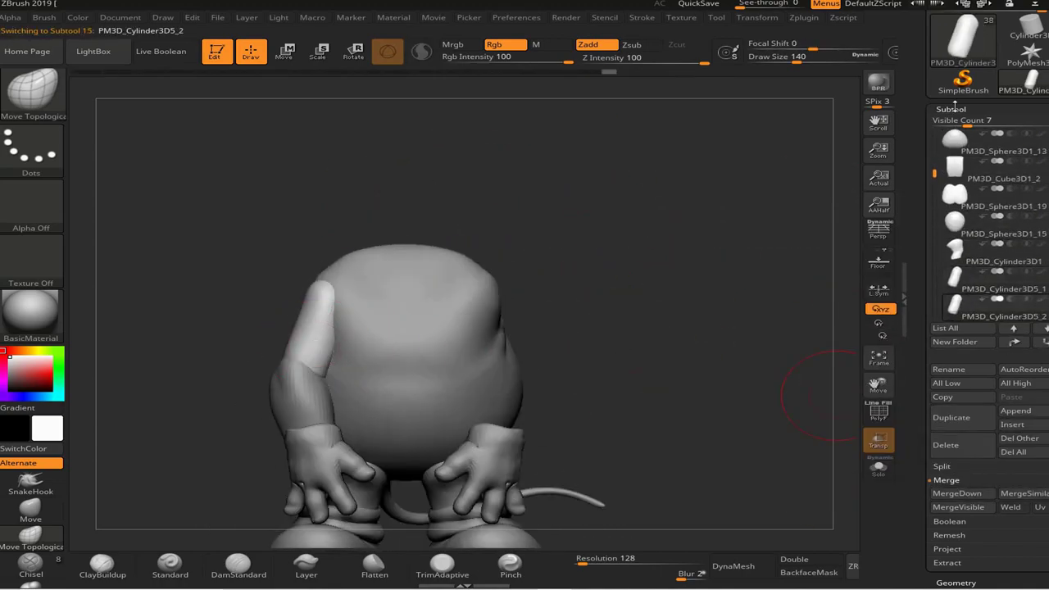
- Mirror the posed arm and hand to the other side and build up the chest with ClayBuildup
mouse_move(973, 299)
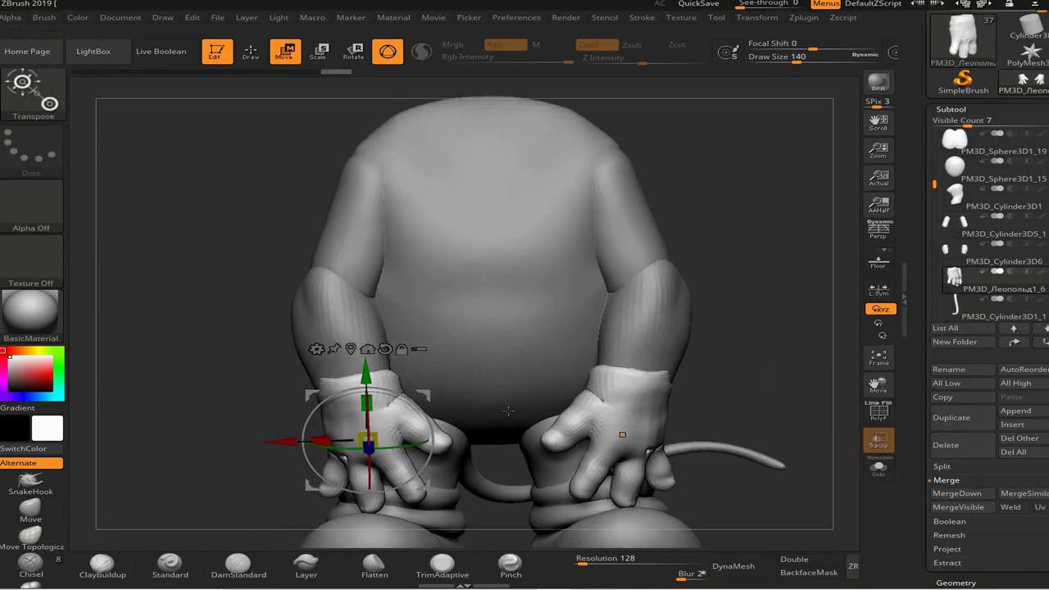
alt+click(350, 298)
drag(295, 311, 340, 302)
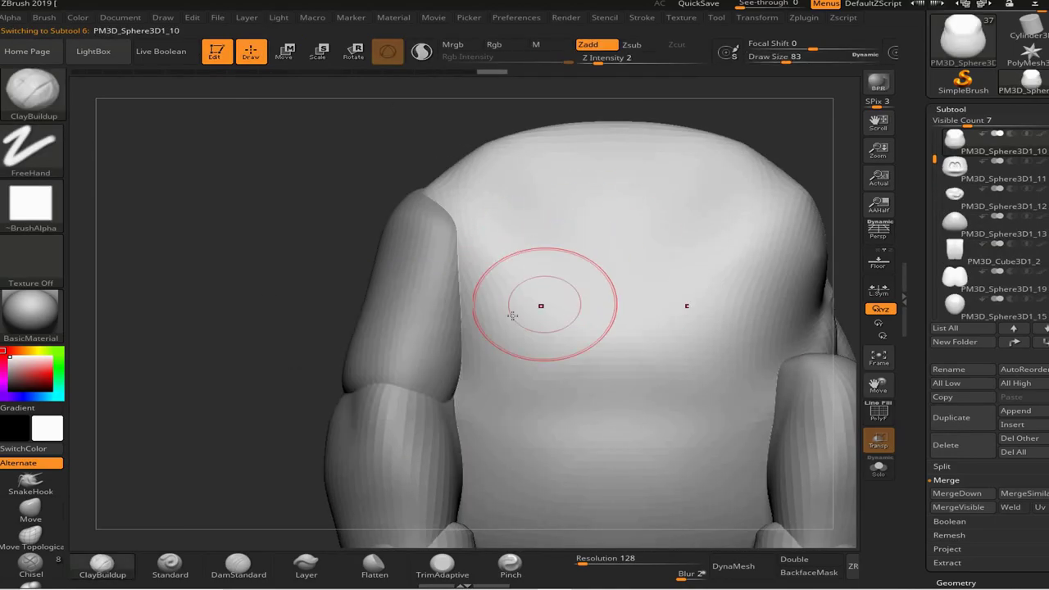
mouse_move(538, 304)
mouse_down()
mouse_move(379, 250)
mouse_move(340, 341)
mouse_move(284, 344)
mouse_move(459, 312)
mouse_move(632, 237)
mouse_move(678, 330)
mouse_move(445, 210)
mouse_move(491, 245)
mouse_move(456, 263)
mouse_move(573, 246)
mouse_move(640, 314)
mouse_up()
- Rotate the gloved hands at the wrist to line up with the forearms
alt+click(632, 237)
key(r)
key(q)
drag(441, 346, 524, 246)
alt+click(524, 246)
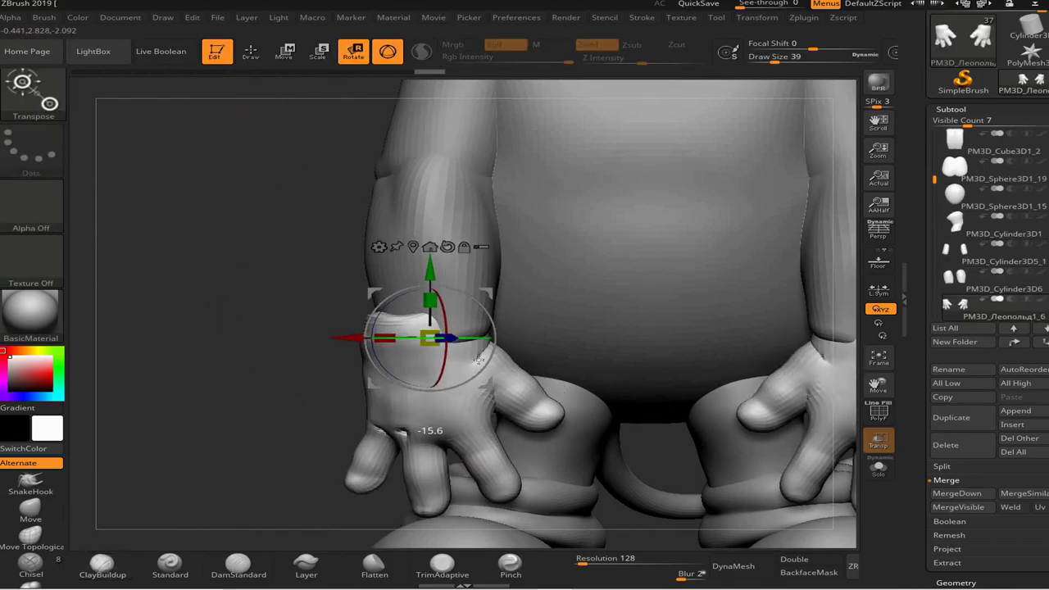
alt+drag(479, 354, 423, 271)
mouse_move(277, 292)
mouse_down()
mouse_move(352, 287)
mouse_move(426, 304)
mouse_up()
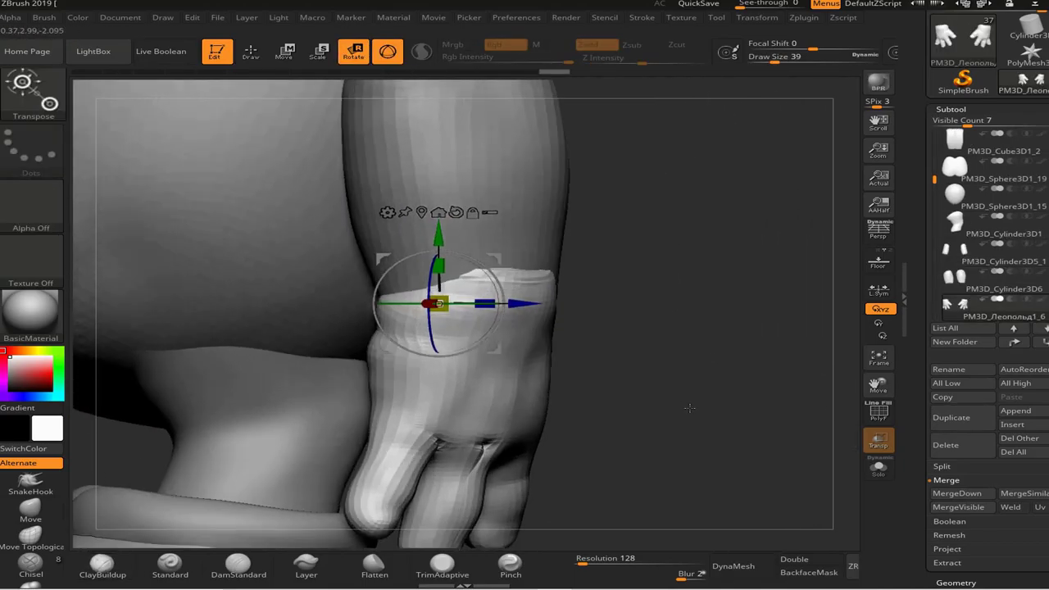
- Shape the forearms' wrist ends with Flatten and ClayBuildup, and rotate the hands to fit them
click(374, 564)
alt+drag(386, 375, 569, 204)
click(102, 564)
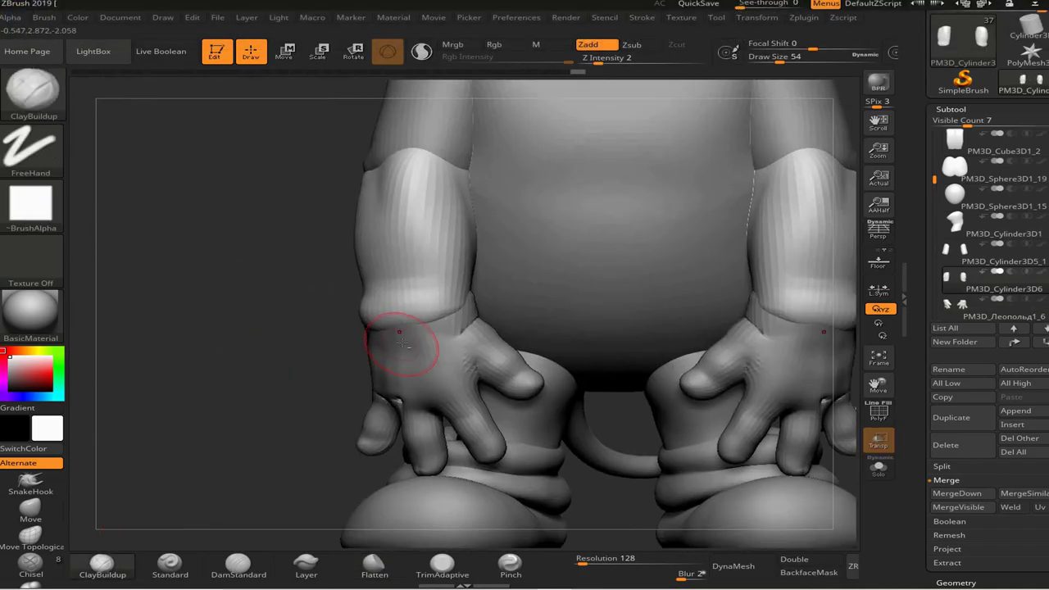
alt+click(402, 343)
key(r)
mouse_move(322, 396)
mouse_down()
mouse_move(368, 393)
mouse_move(385, 327)
mouse_up()
- Carve the forearm surface near the elbow and wrist with the DamStandard brush
key(q)
key(b)
key(d)
key(s)
alt+click(396, 155)
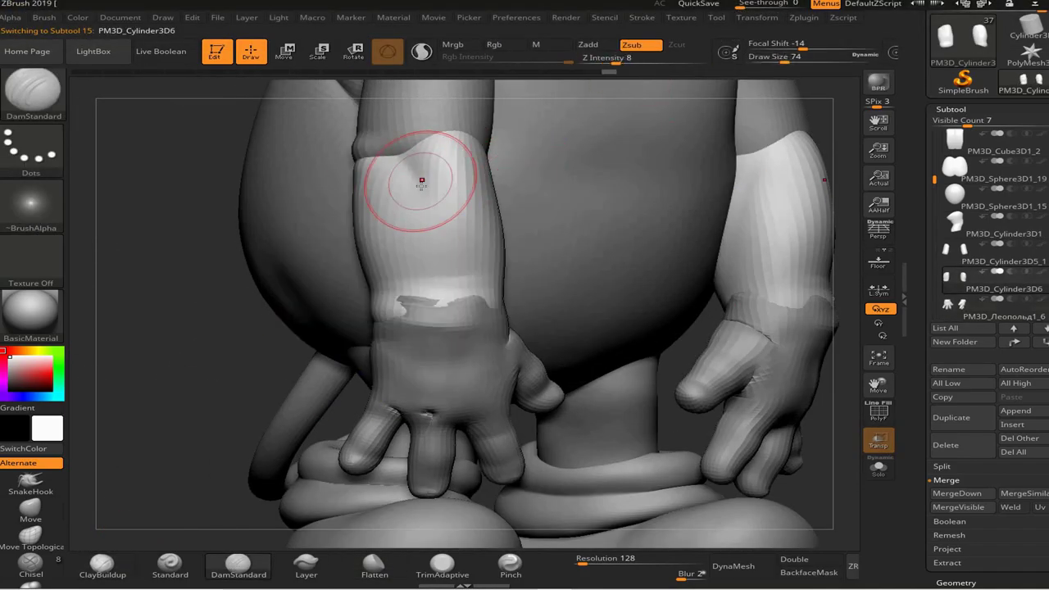
drag(396, 155, 374, 335)
alt+click(377, 234)
- Even out the forearm with Flatten and add volume around the elbow and wrist with ClayBuildup
key(b)
key(f)
key(l)
key(b)
key(c)
key(b)
mouse_move(270, 327)
mouse_down()
mouse_move(230, 369)
mouse_move(261, 420)
mouse_up()
alt+drag(496, 398, 754, 366)
- Build up the lower end of the upper arm into an elbow bulge with ClayBuildup
click(878, 467)
click(890, 471)
mouse_move(573, 271)
mouse_down()
mouse_move(543, 246)
mouse_move(533, 254)
mouse_move(541, 261)
mouse_move(543, 145)
mouse_move(463, 243)
mouse_up()
alt+click(417, 281)
drag(455, 280, 574, 328)
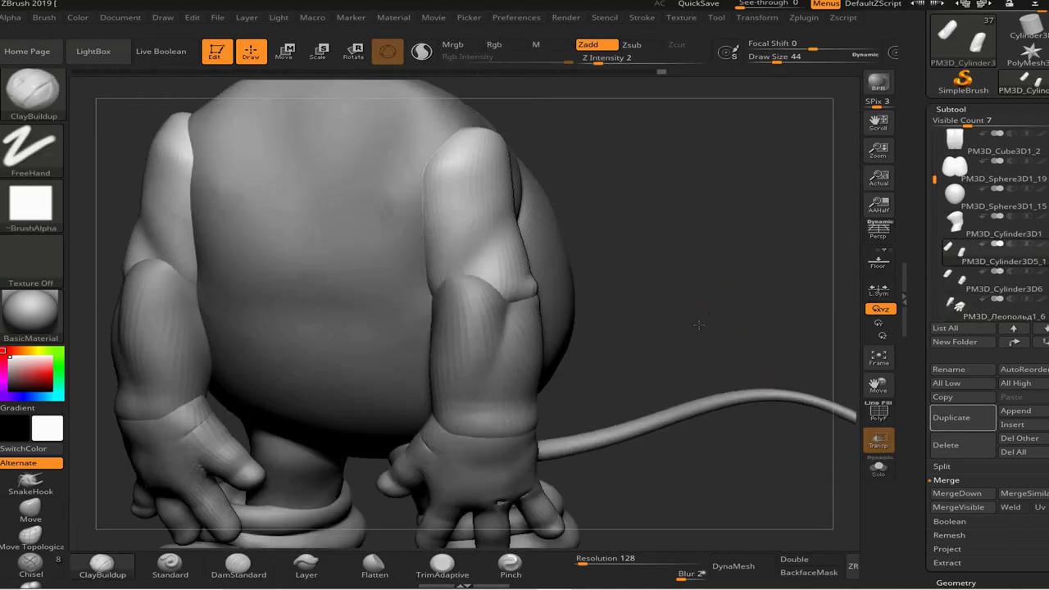
- Pull the forearm's inner upper edge into a point over the upper arm with the Move Topological brush
click(31, 537)
alt+click(573, 242)
mouse_move(585, 248)
mouse_down()
mouse_move(615, 283)
mouse_move(492, 238)
mouse_up()
key(space)
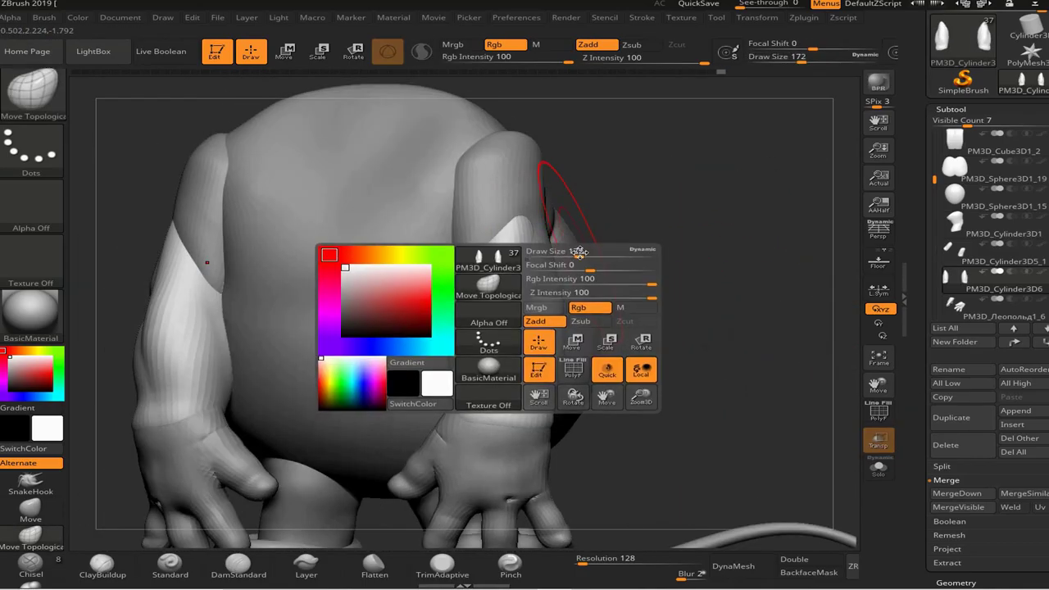
drag(562, 239, 568, 240)
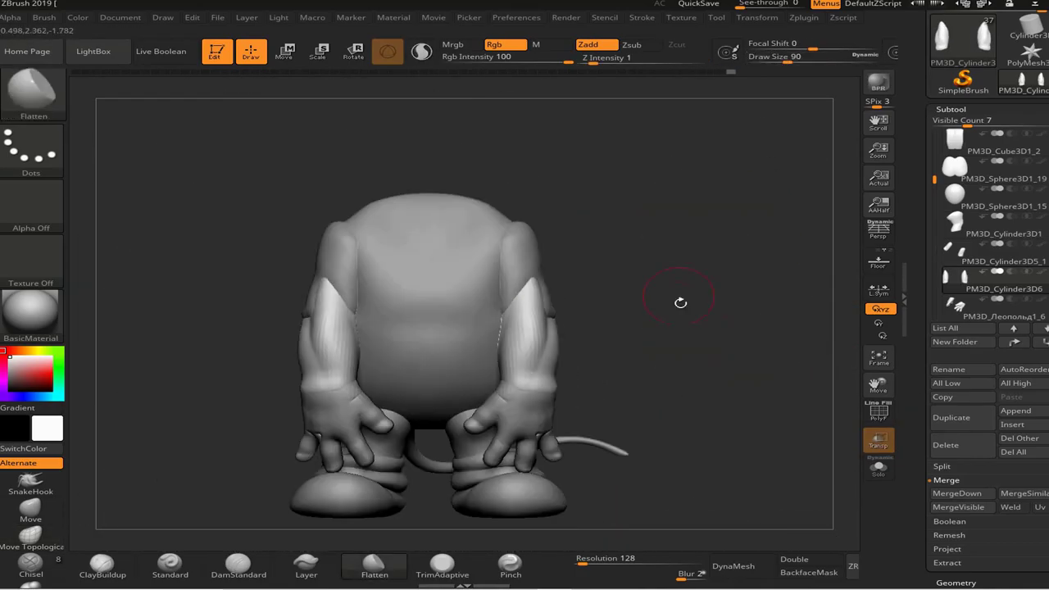
mouse_move(770, 253)
mouse_down()
mouse_move(311, 380)
mouse_move(474, 198)
mouse_up()
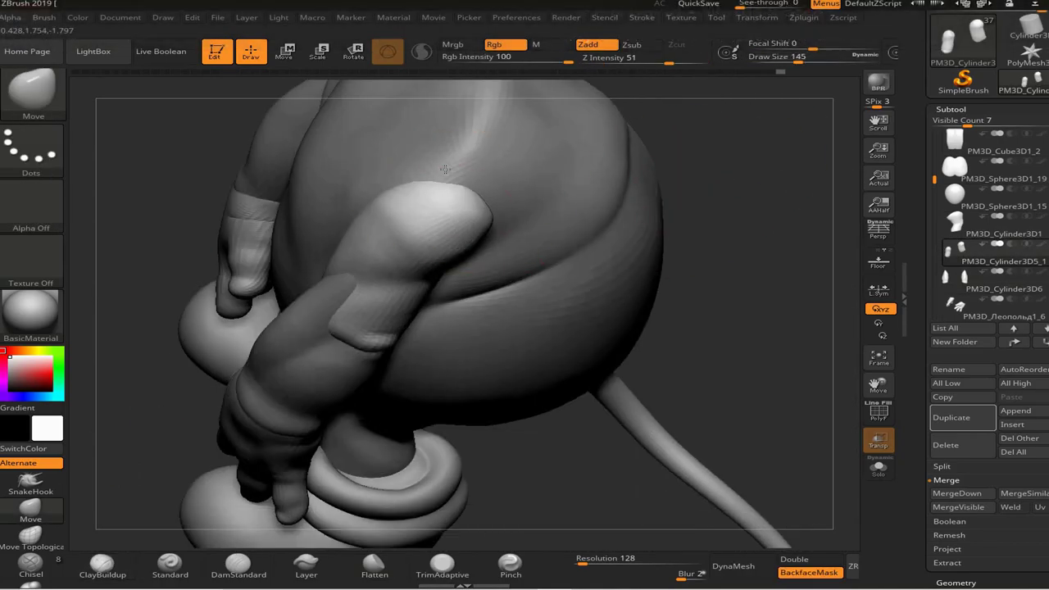
- Pull the top of the upper arm up into a shoulder using the Move and SnakeHook brushes
drag(629, 268, 621, 268)
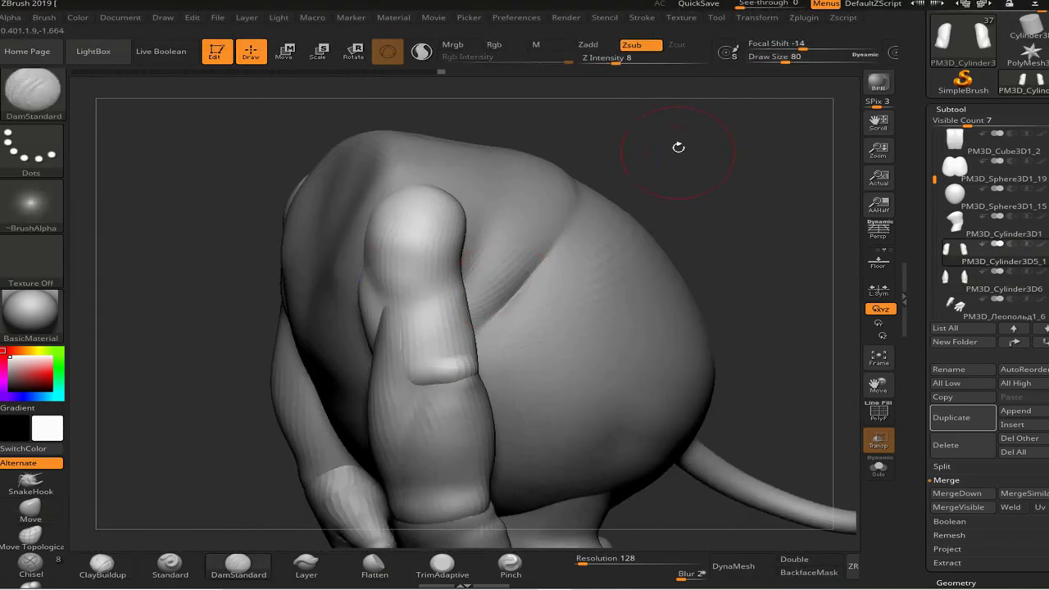
drag(677, 145, 263, 293)
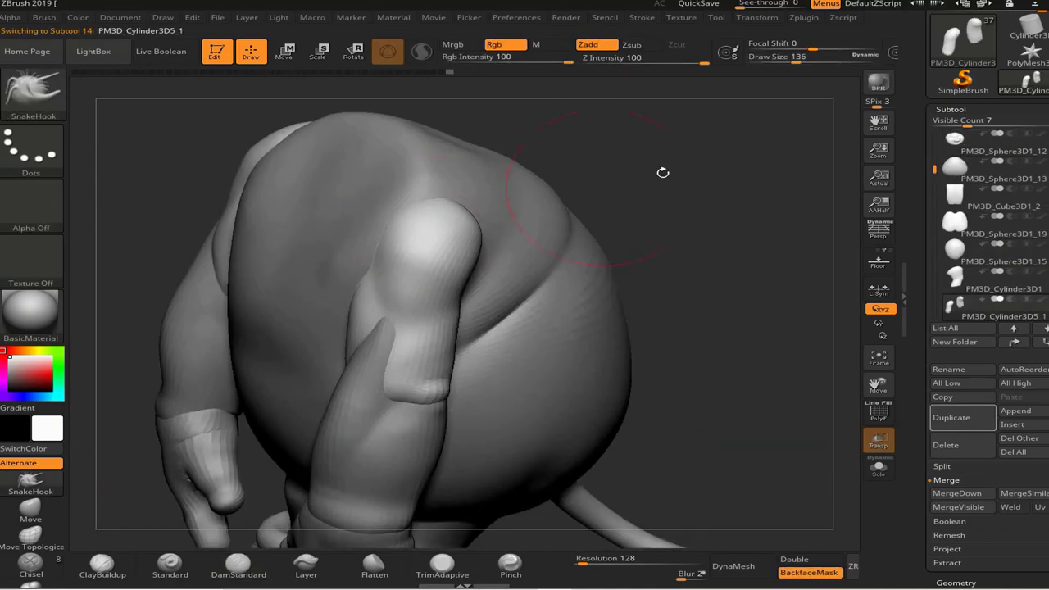
drag(663, 172, 843, 422)
mouse_move(662, 260)
mouse_down()
mouse_move(468, 215)
mouse_move(281, 316)
mouse_move(794, 540)
mouse_up()
mouse_move(715, 208)
mouse_down()
mouse_move(738, 355)
mouse_move(705, 262)
mouse_up()
- Flatten the top of the shoulder and fill out its shape with ClayBuildup
key(b)
key(f)
key(l)
drag(368, 216, 379, 190)
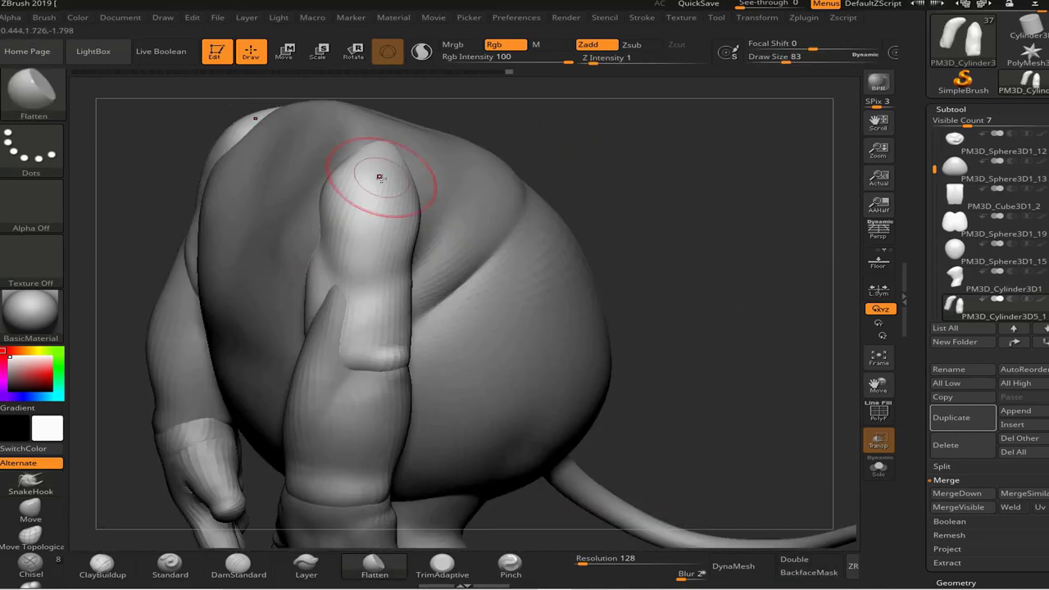
key(b)
key(c)
key(b)
drag(696, 328, 759, 387)
mouse_move(655, 79)
mouse_down()
mouse_move(345, 284)
mouse_move(461, 273)
mouse_move(786, 459)
mouse_up()
- Refine the upper arm with DamStandard and extend the shoulder into the torso with SnakeHook
key(b)
key(d)
key(s)
drag(721, 355, 638, 296)
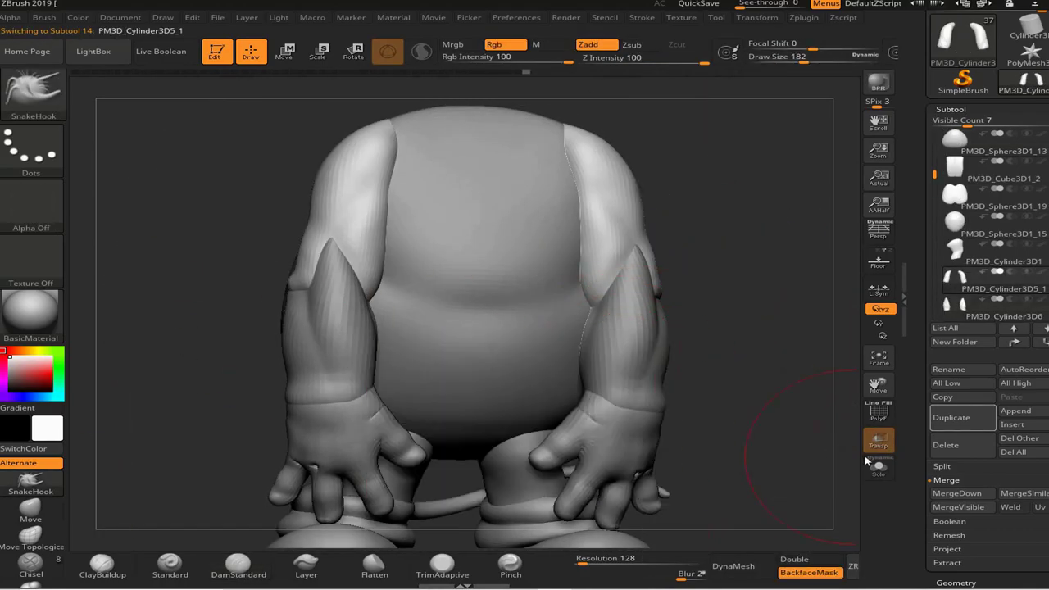
mouse_move(778, 359)
mouse_down()
mouse_move(468, 285)
mouse_move(573, 257)
mouse_move(421, 292)
mouse_move(164, 281)
mouse_move(601, 306)
mouse_up()
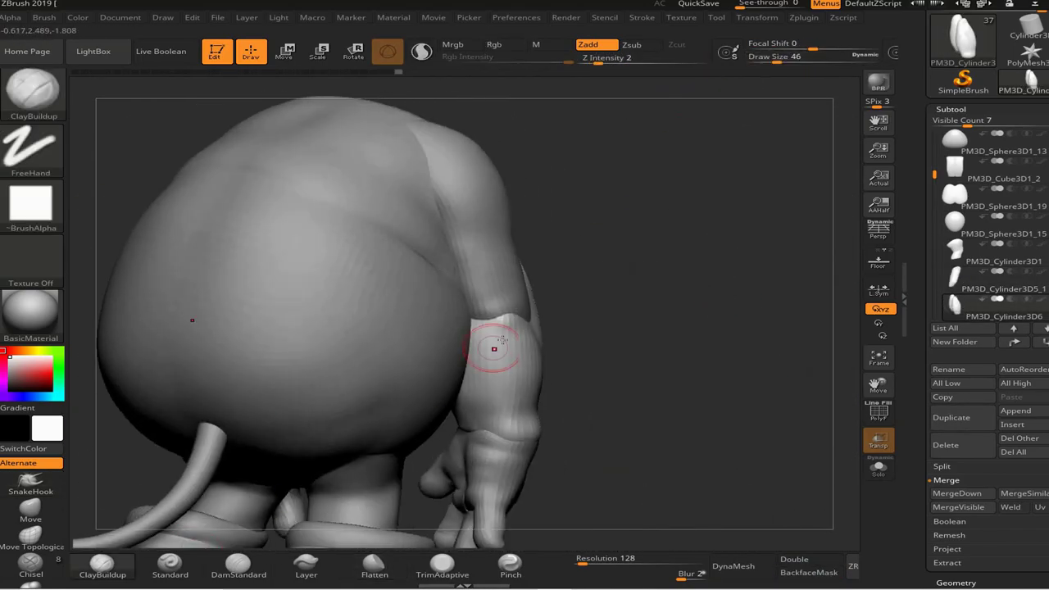
- Build up the forearm around the elbow with ClayBuildup and subdivide it to level 2
mouse_move(492, 346)
mouse_down()
mouse_move(508, 328)
mouse_move(494, 311)
mouse_move(417, 338)
mouse_up()
alt+click(416, 338)
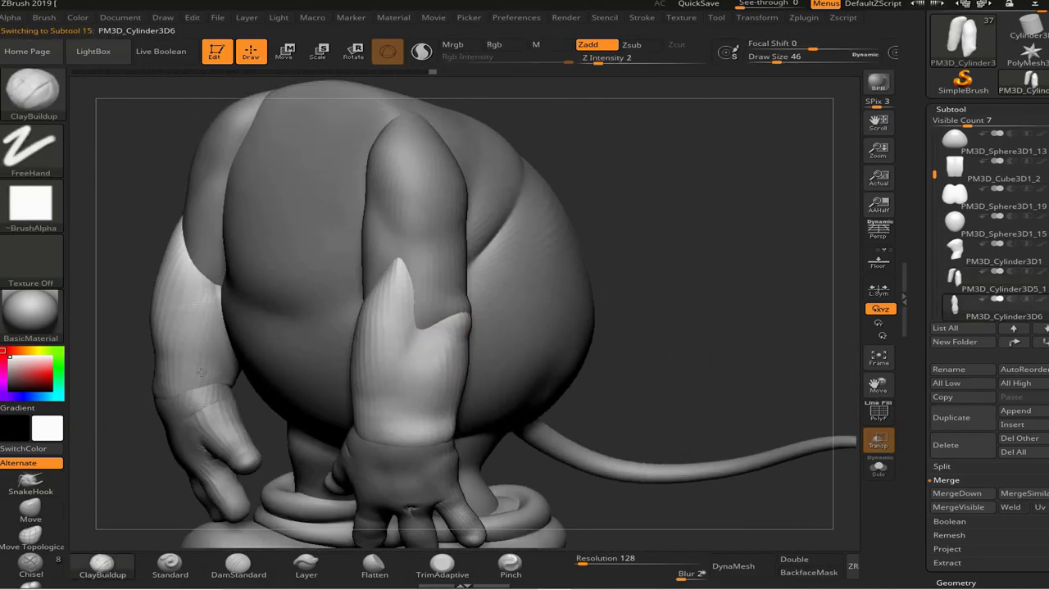
drag(221, 393, 745, 384)
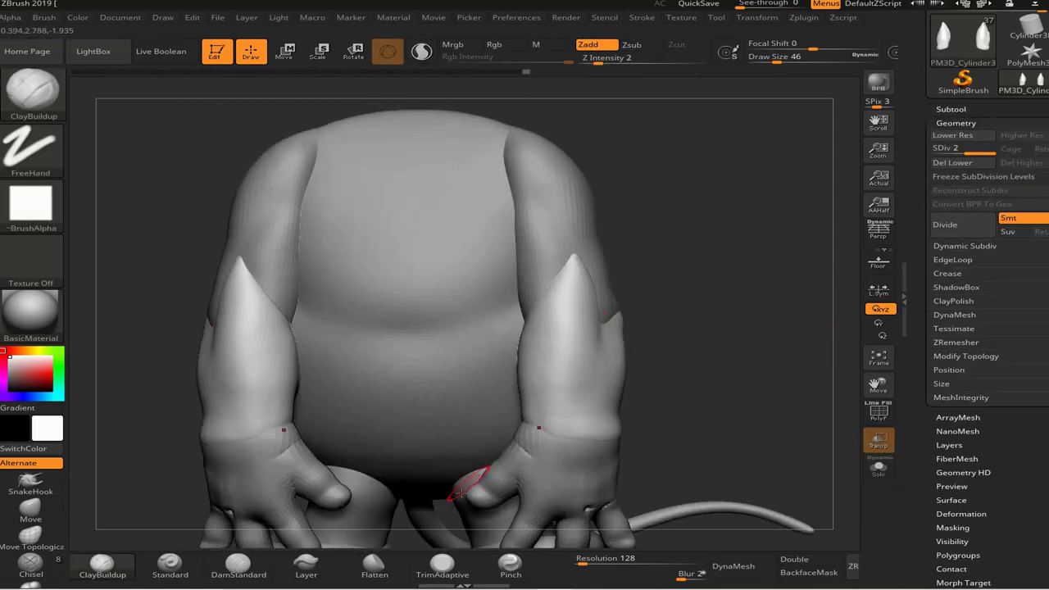
- Build up the torso's upper back and sides around the shoulders with ClayBuildup
drag(538, 273, 190, 351)
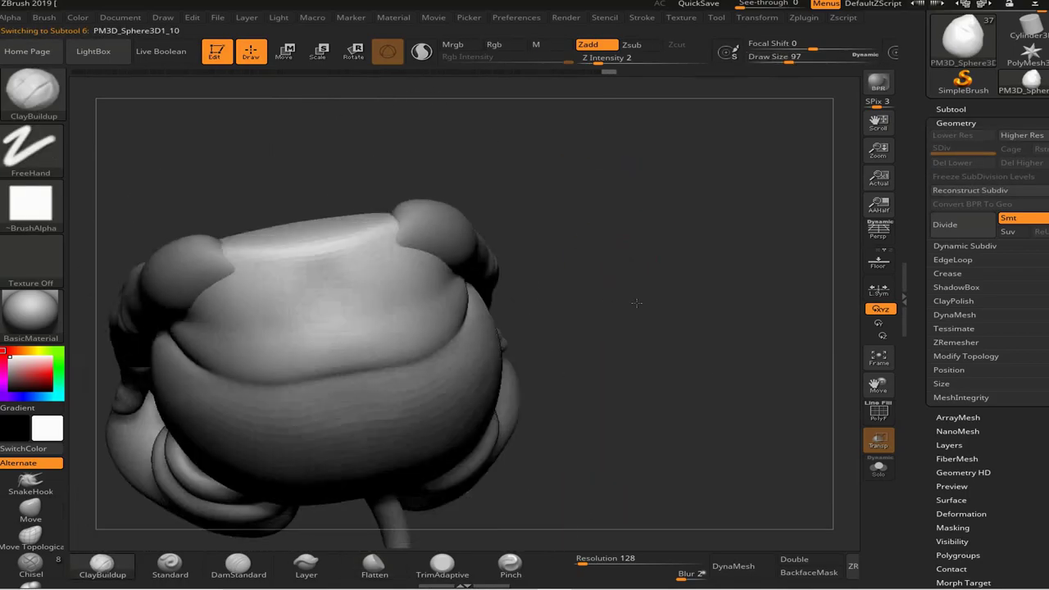
drag(647, 295, 421, 284)
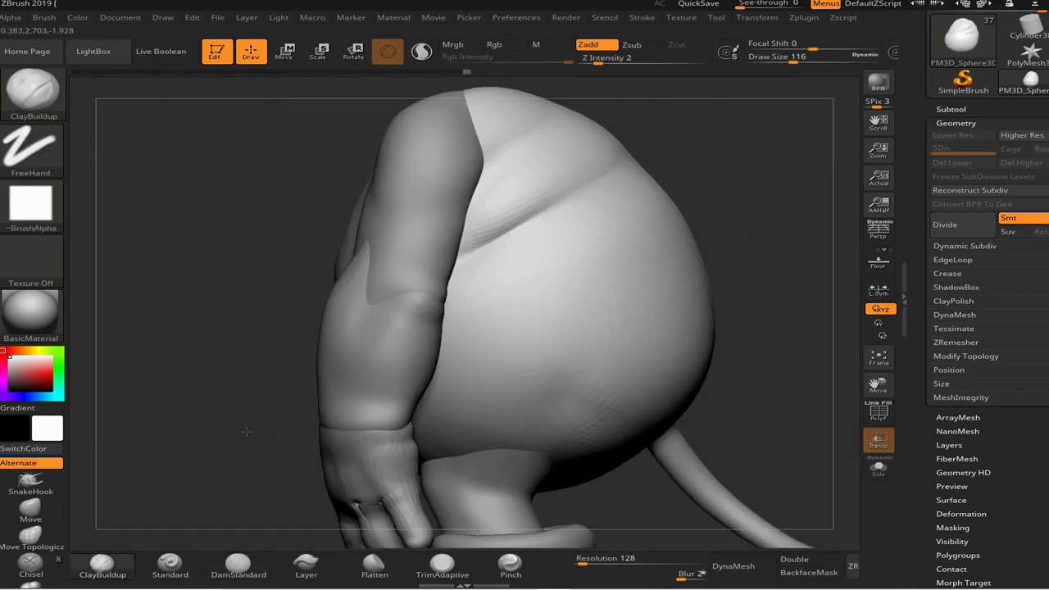
drag(630, 332, 673, 334)
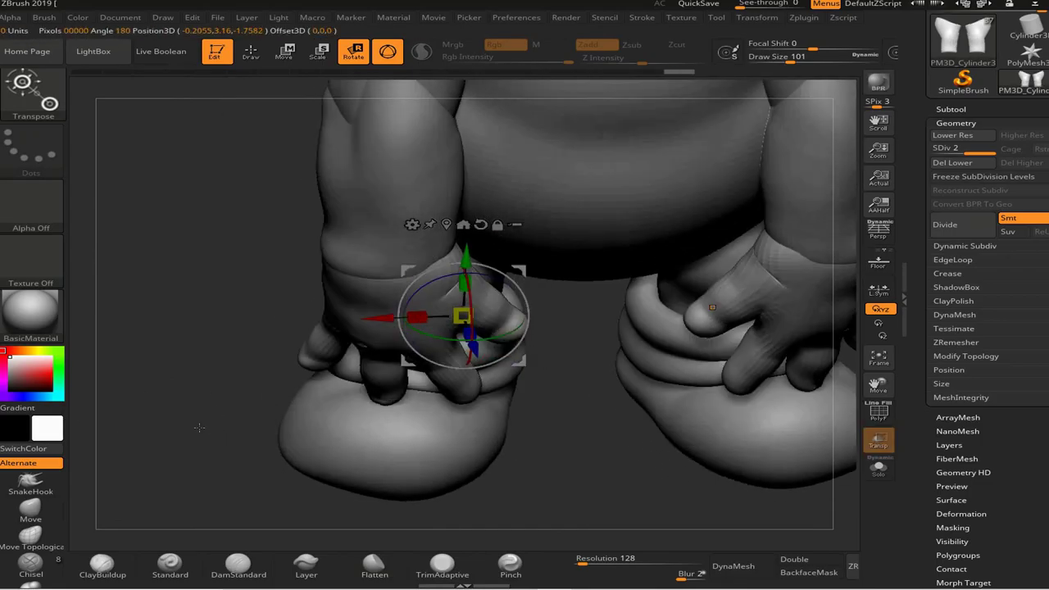
- Reshape the upper legs where they meet the belly with Move Topological and ClayBuildup
drag(643, 361, 755, 375)
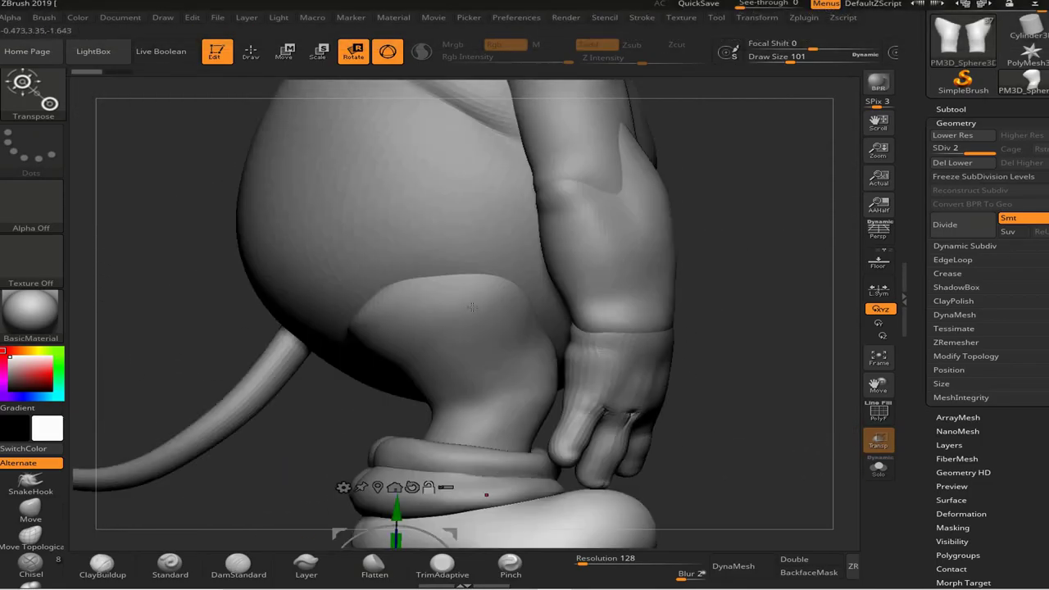
key(space)
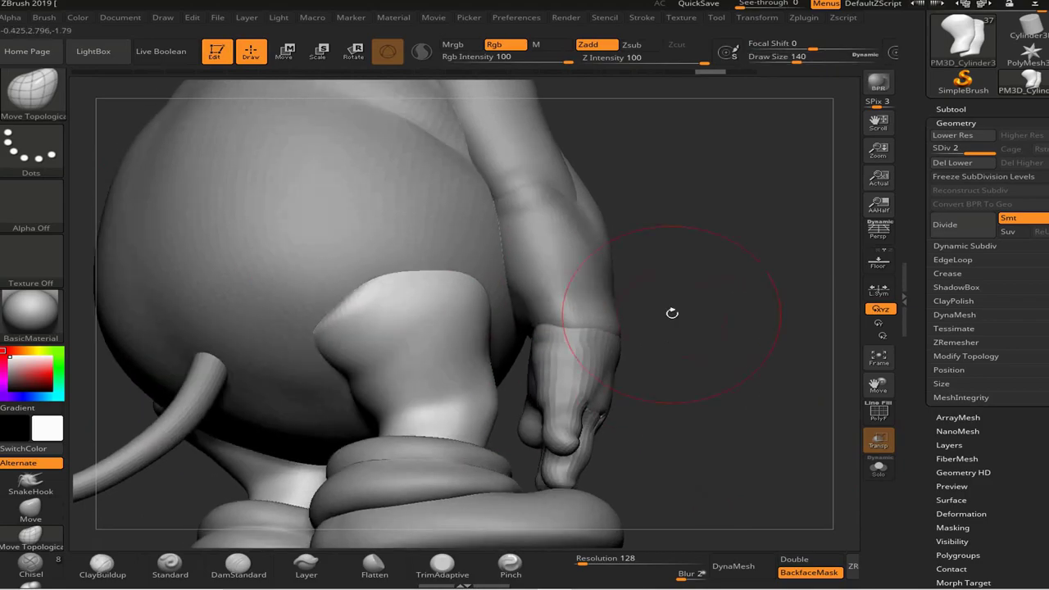
key(space)
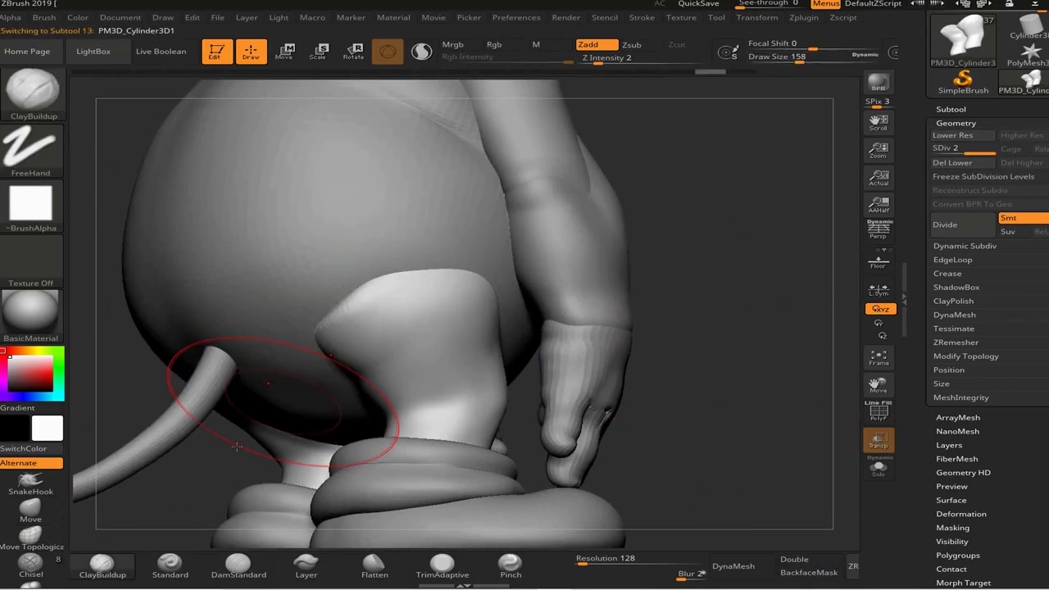
- Sculpt the torso around the tail with the Standard brush and smooth the leg's join with the body
key(space)
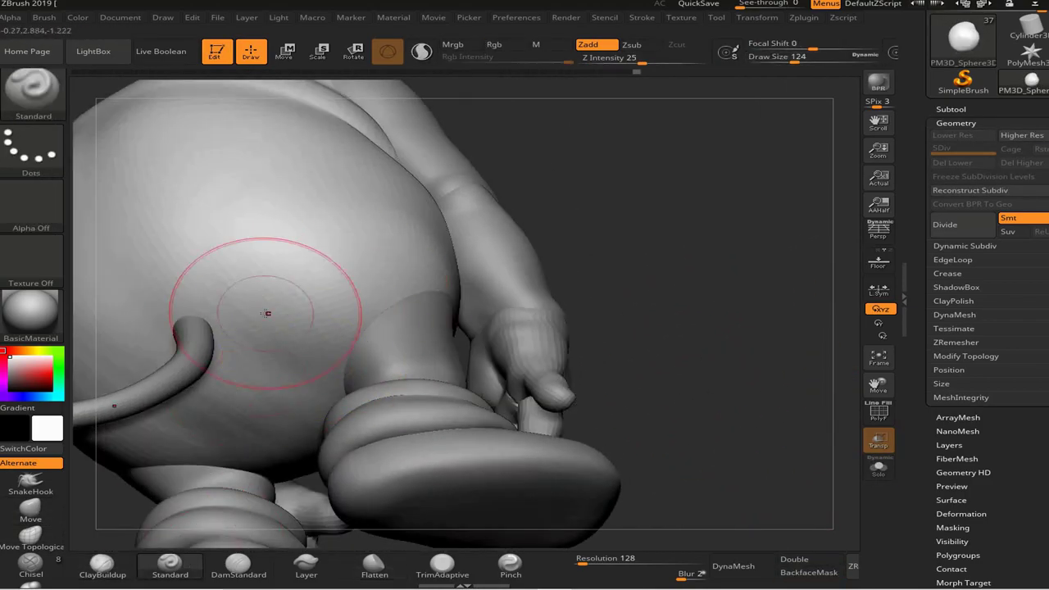
drag(686, 315, 567, 323)
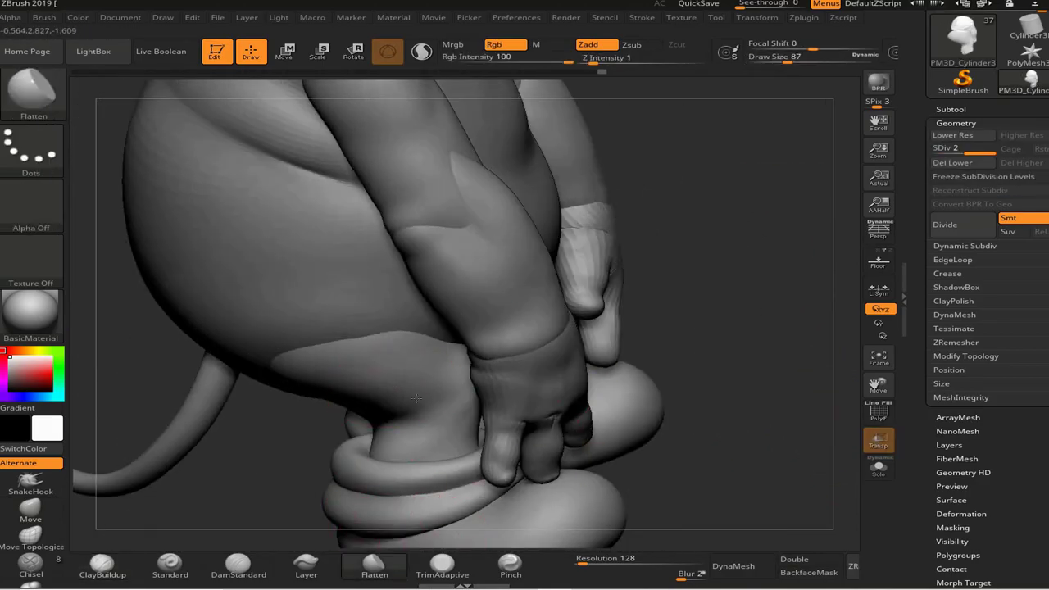
mouse_move(417, 399)
shift+mouse_down()
mouse_move(614, 410)
mouse_move(675, 357)
shift+mouse_up()
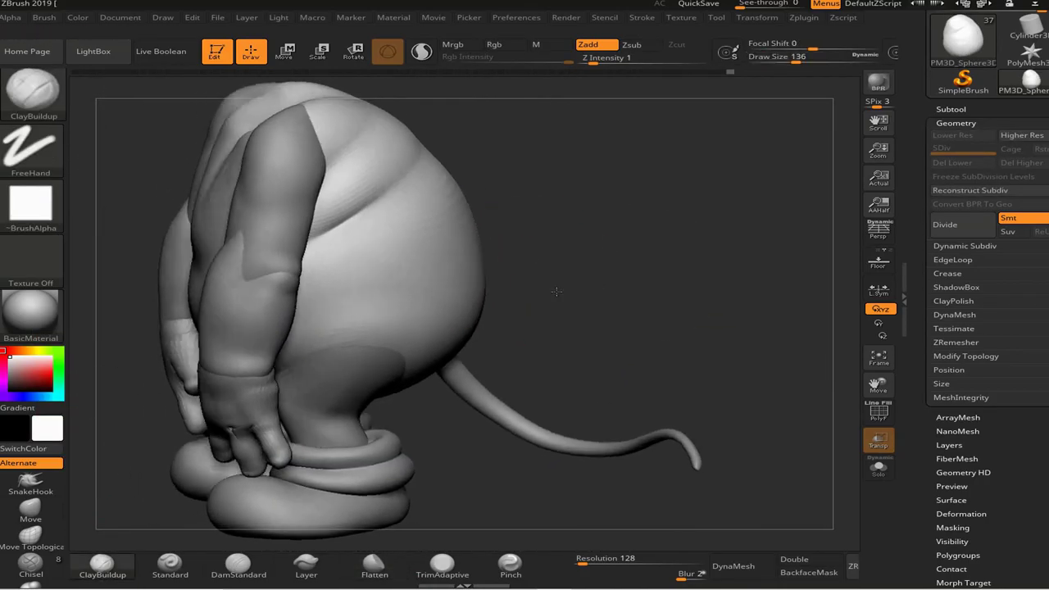
- Reshape the upper chest and shoulder area of the torso with Move Topological
key(space)
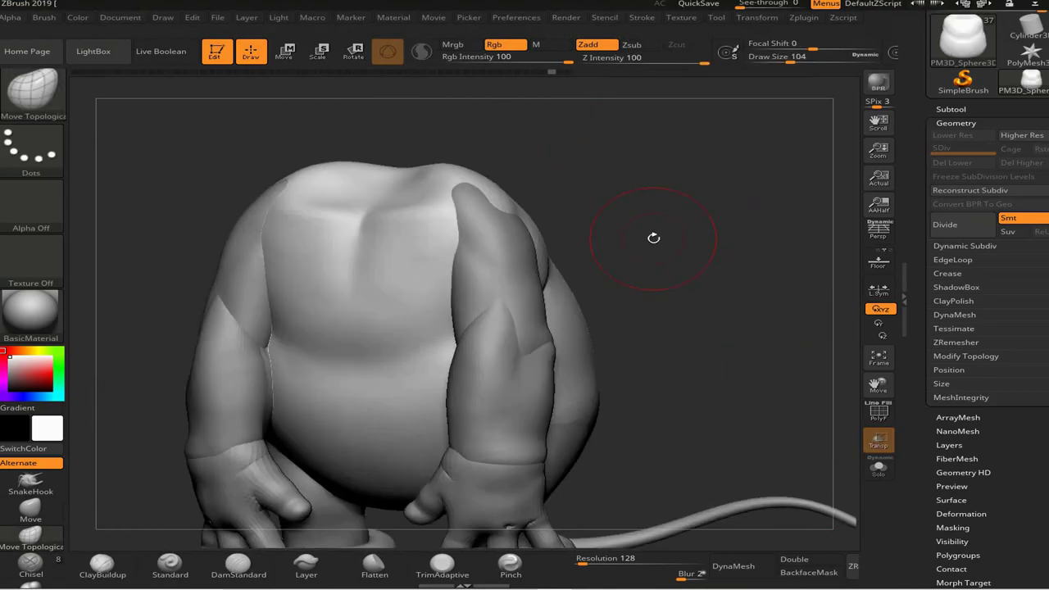
mouse_move(408, 211)
mouse_down()
mouse_move(604, 230)
mouse_move(435, 219)
mouse_up()
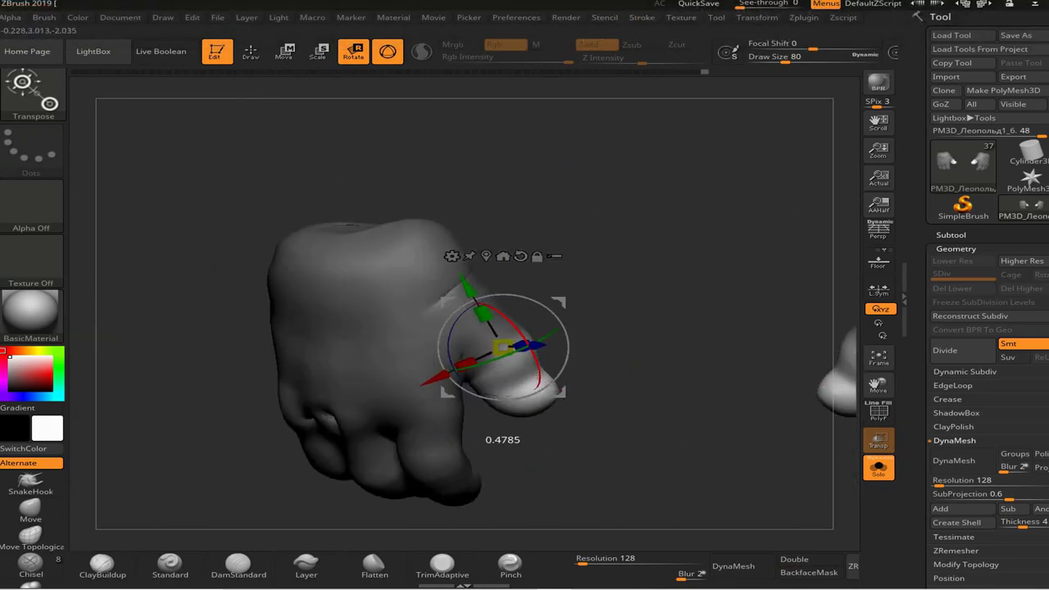
- Rotate the unmasked thumb toward the palm with the Transpose gizmo
drag(538, 370, 640, 466)
drag(584, 414, 648, 369)
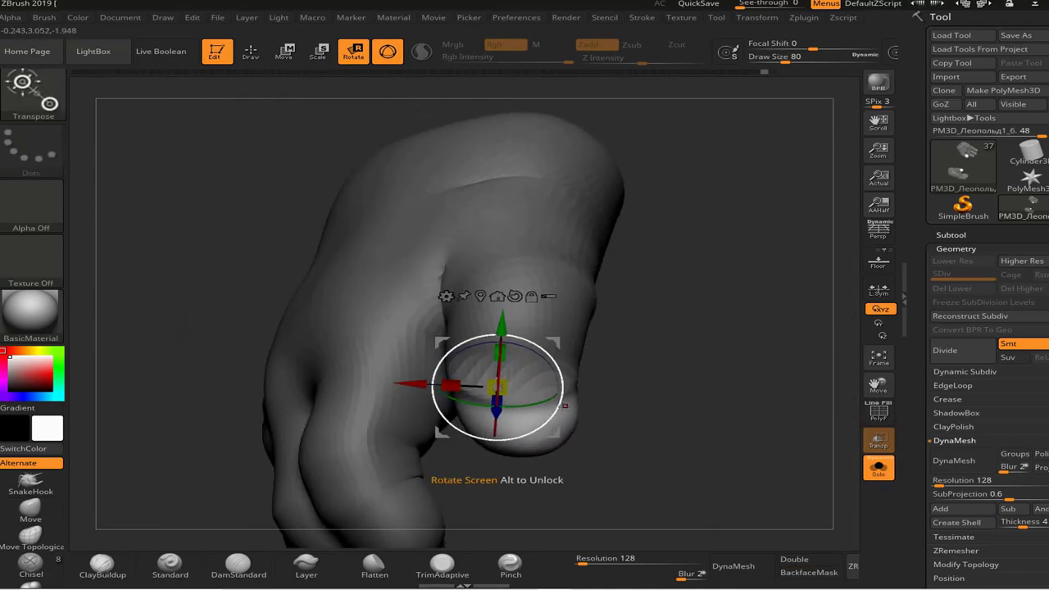
drag(562, 404, 582, 380)
key(f)
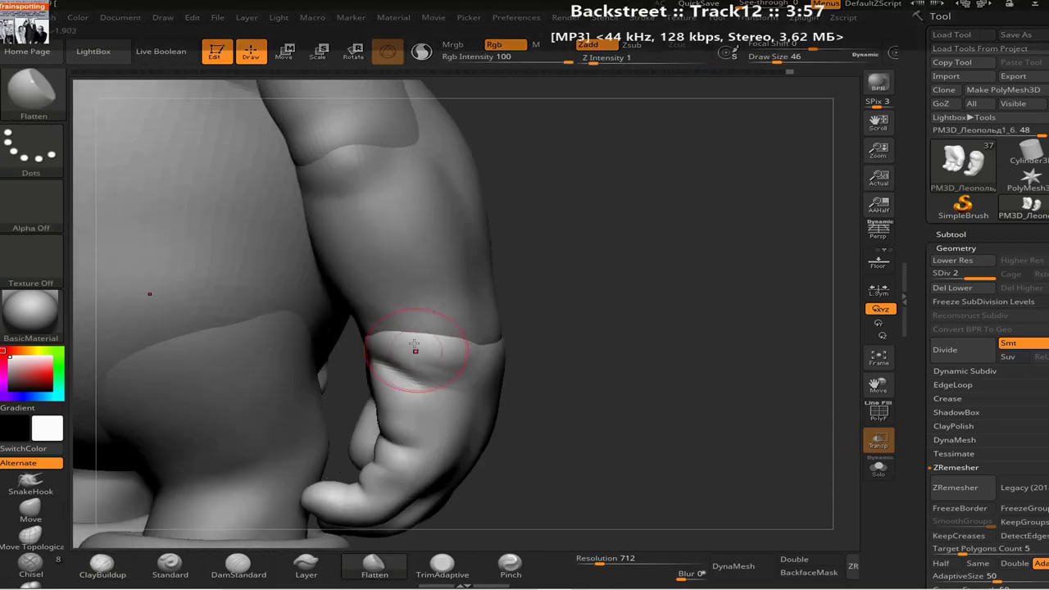
- Refine the wrist with the Move brush and carve palm creases with DamStandard at Z Intensity 7
key(b)
key(m)
key(v)
key(space)
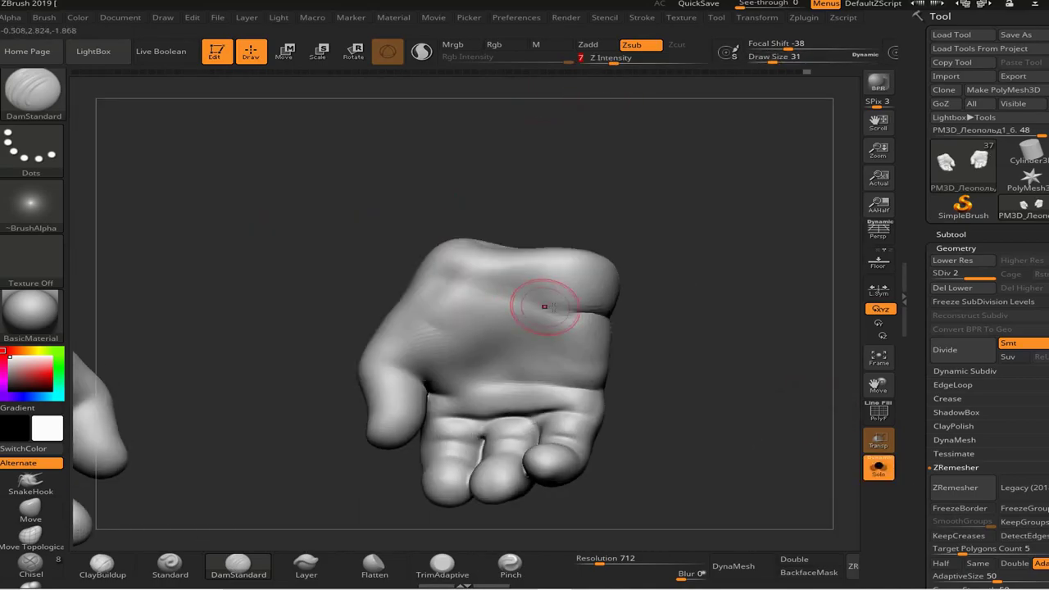
right_drag(538, 304, 552, 333)
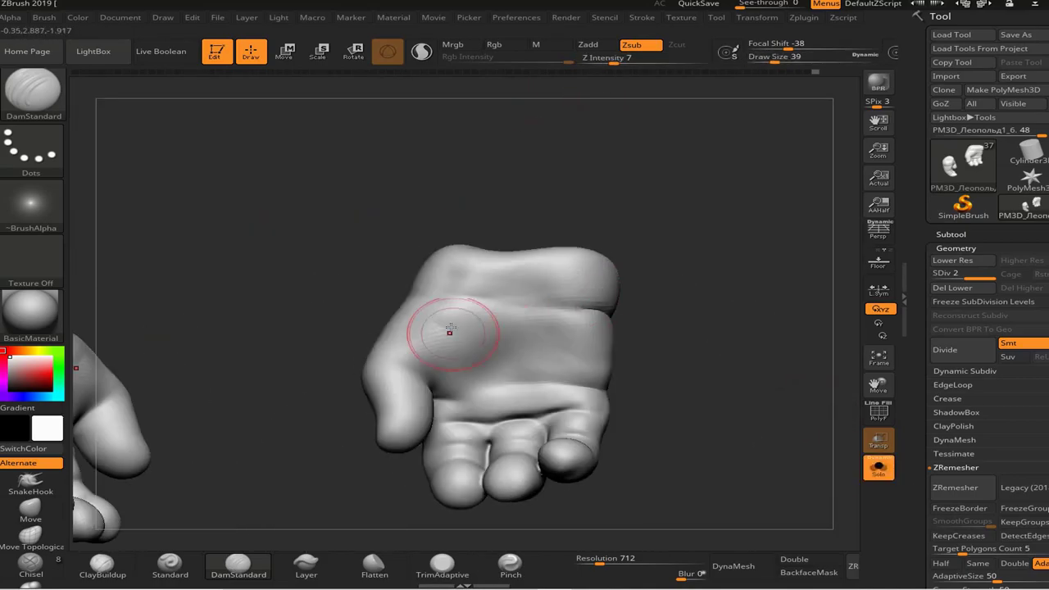
right_drag(759, 356, 770, 377)
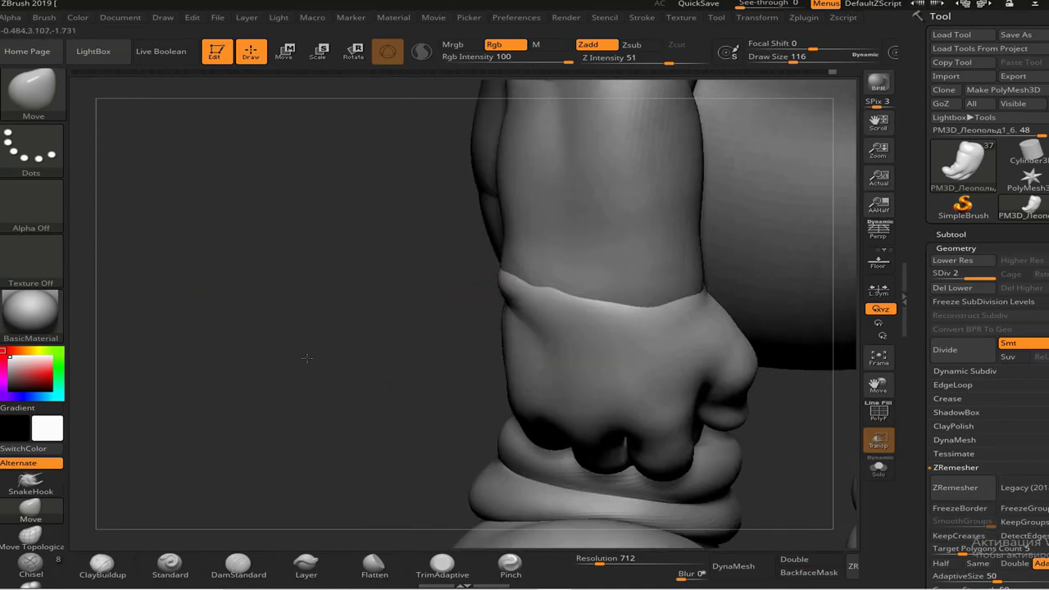
- Adjust the hand's shape with Move and build up the wrist where it meets the forearm with ClayBuildup at Z Intensity 2
drag(351, 347, 494, 334)
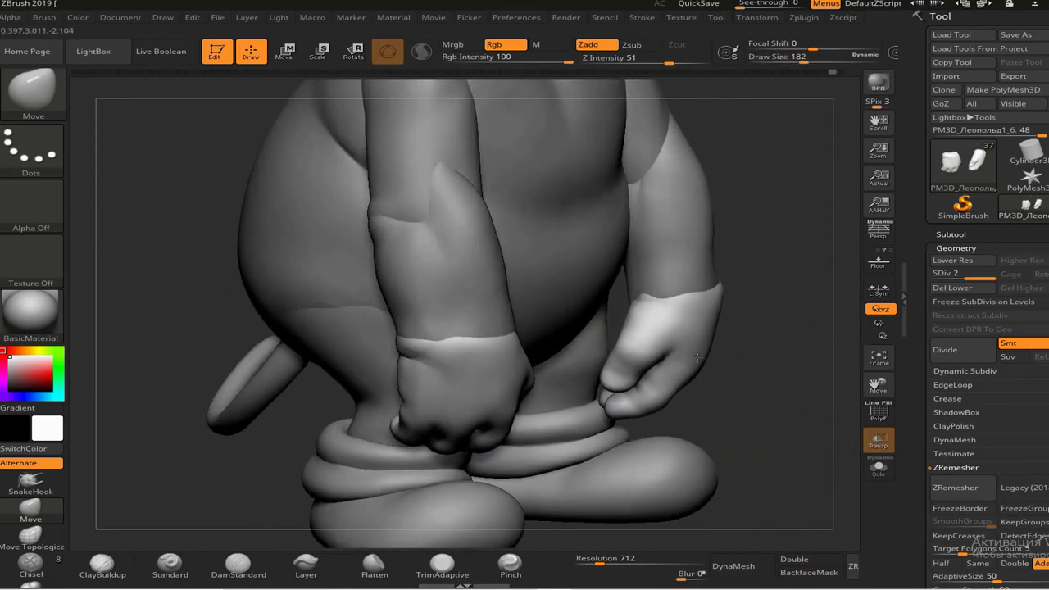
key(space)
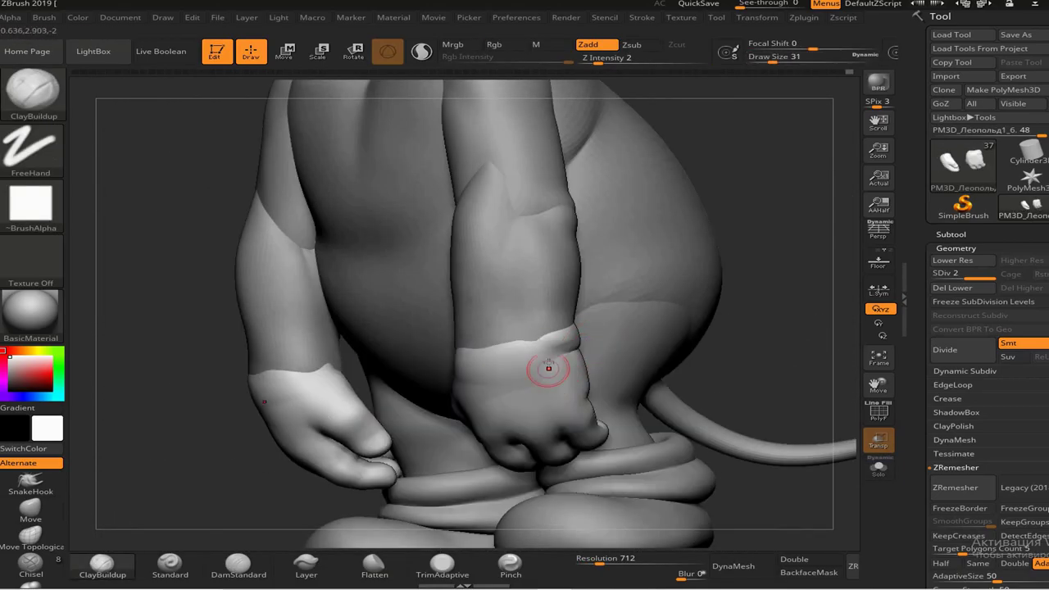
mouse_move(548, 369)
mouse_down()
mouse_move(737, 459)
mouse_move(824, 459)
mouse_move(744, 429)
mouse_move(683, 292)
mouse_move(445, 363)
mouse_move(192, 393)
mouse_up()
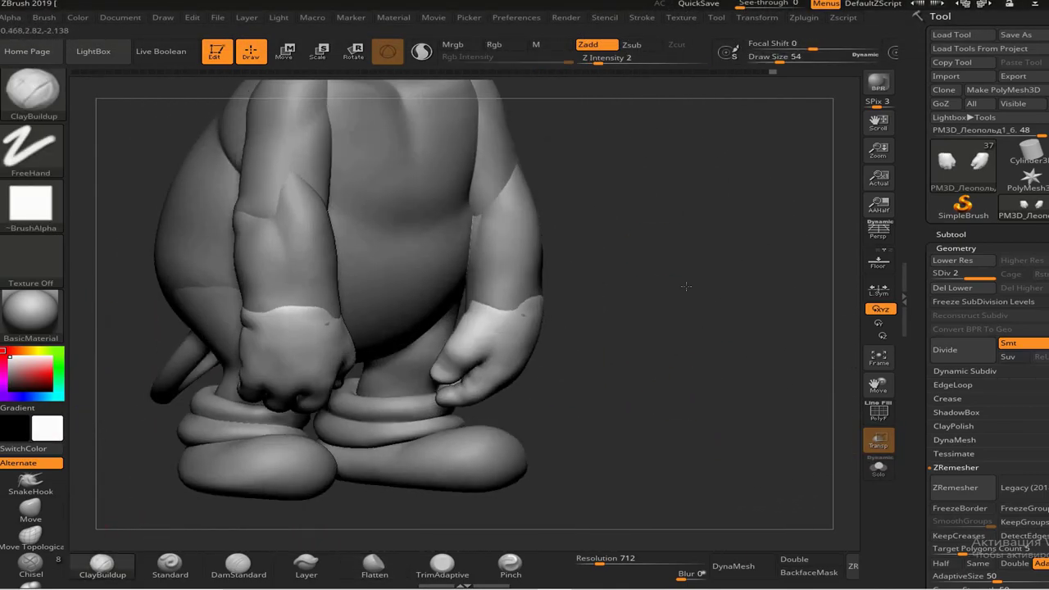
drag(686, 286, 770, 313)
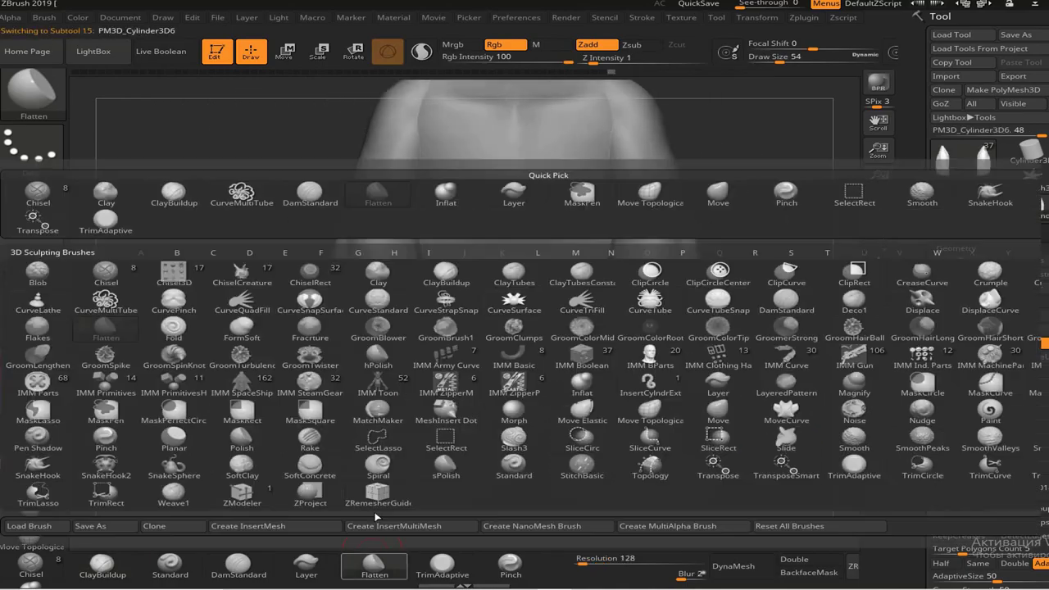
- Flatten the forearm surface and build it up near the elbow and wrist with ClayBuildup
key(Escape)
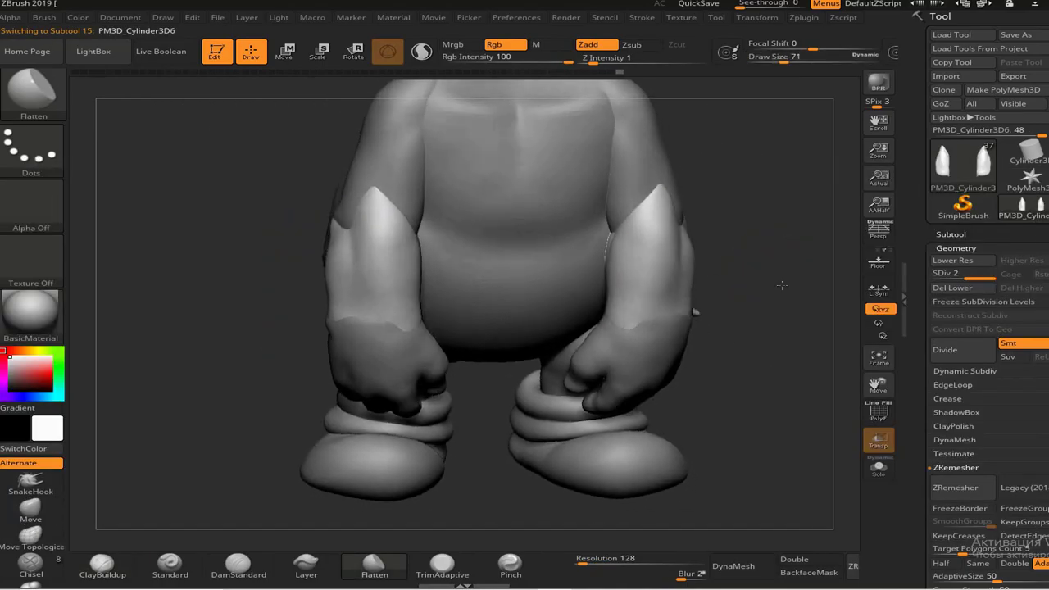
drag(644, 331, 647, 283)
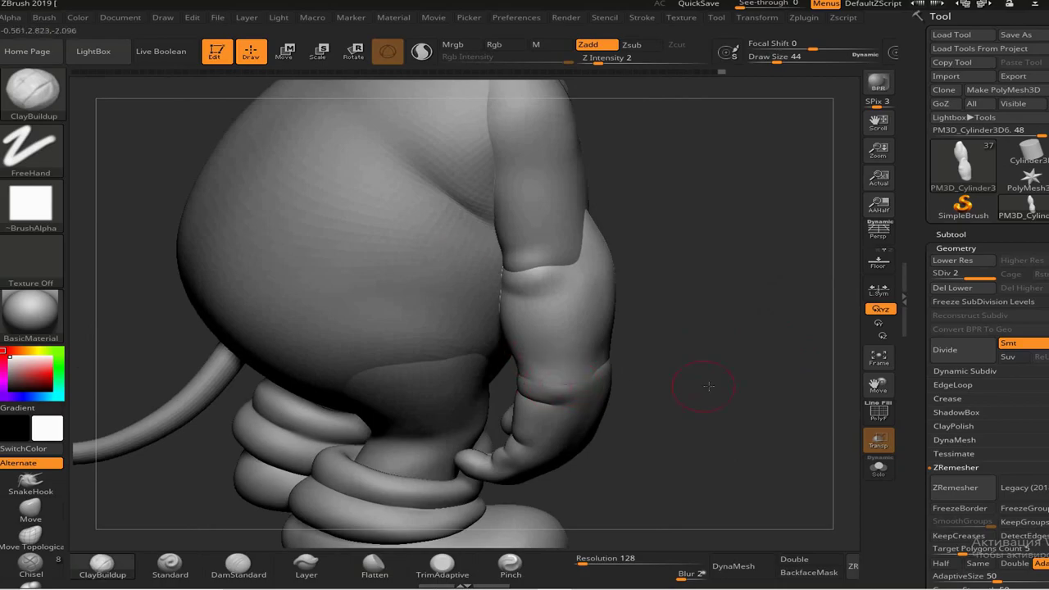
drag(709, 386, 752, 411)
drag(622, 310, 763, 447)
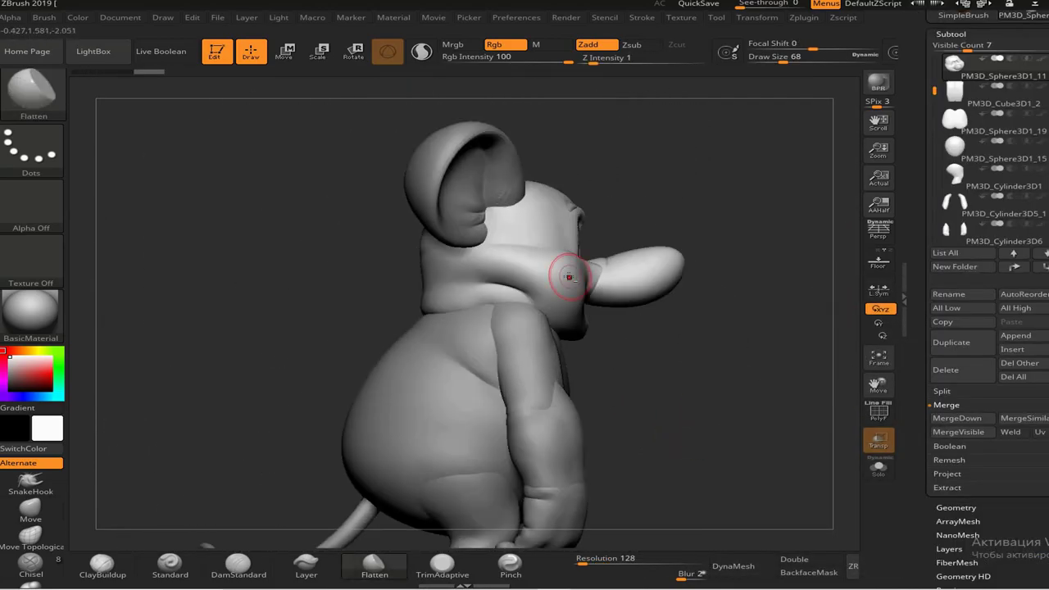
- Rotate both ears outward into a drooping pose with the Transpose gizmo
drag(541, 358, 470, 385)
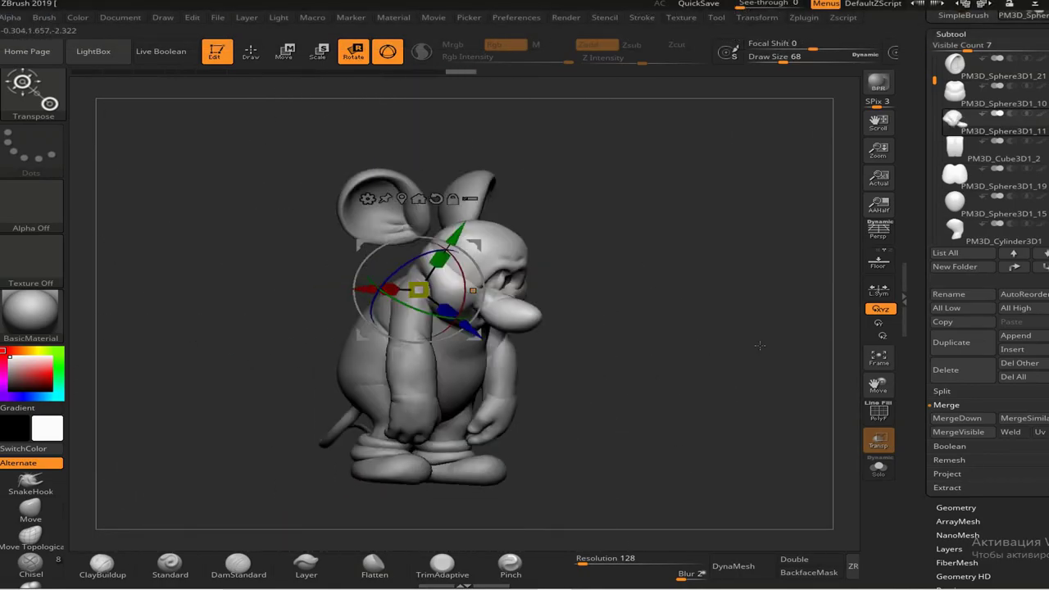
mouse_move(498, 298)
mouse_down()
mouse_move(545, 270)
mouse_move(681, 350)
mouse_move(456, 258)
mouse_up()
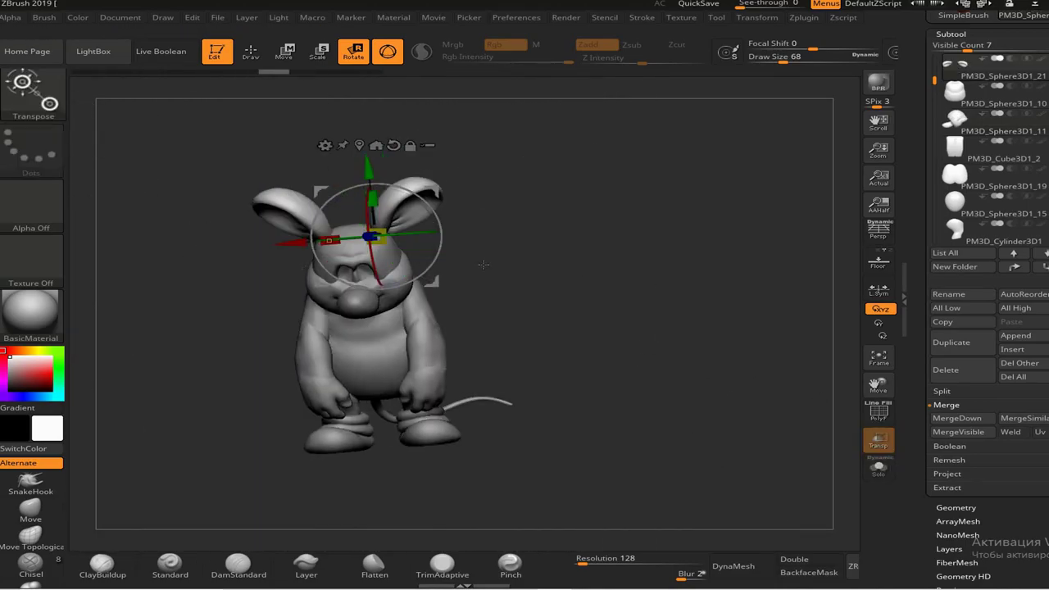
right_drag(410, 268, 424, 238)
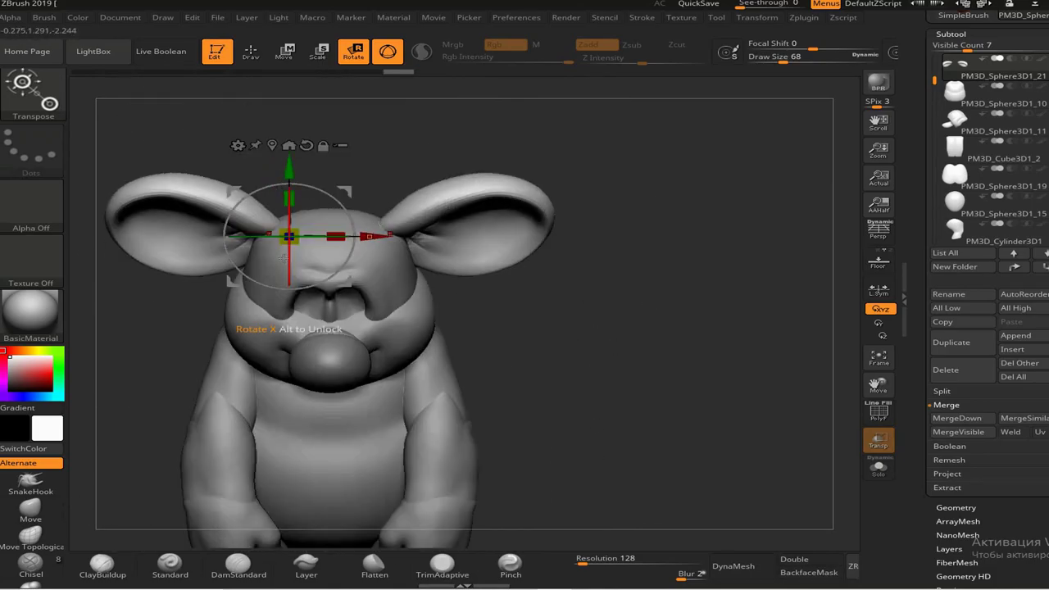
key(q)
mouse_move(423, 278)
mouse_down()
mouse_move(573, 394)
mouse_move(670, 340)
mouse_move(713, 199)
mouse_move(672, 344)
mouse_move(721, 374)
mouse_up()
- Rotate the shoes by about 15 degrees with the Transpose gizmo so the toes point outward
key(r)
alt+click(503, 401)
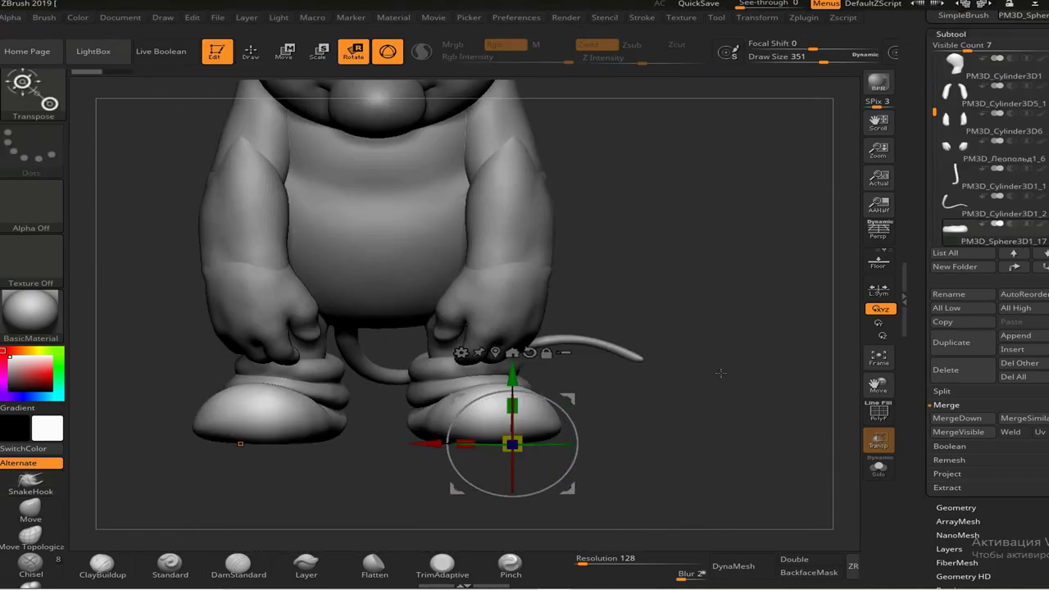
alt+drag(625, 352, 625, 416)
drag(934, 112, 931, 185)
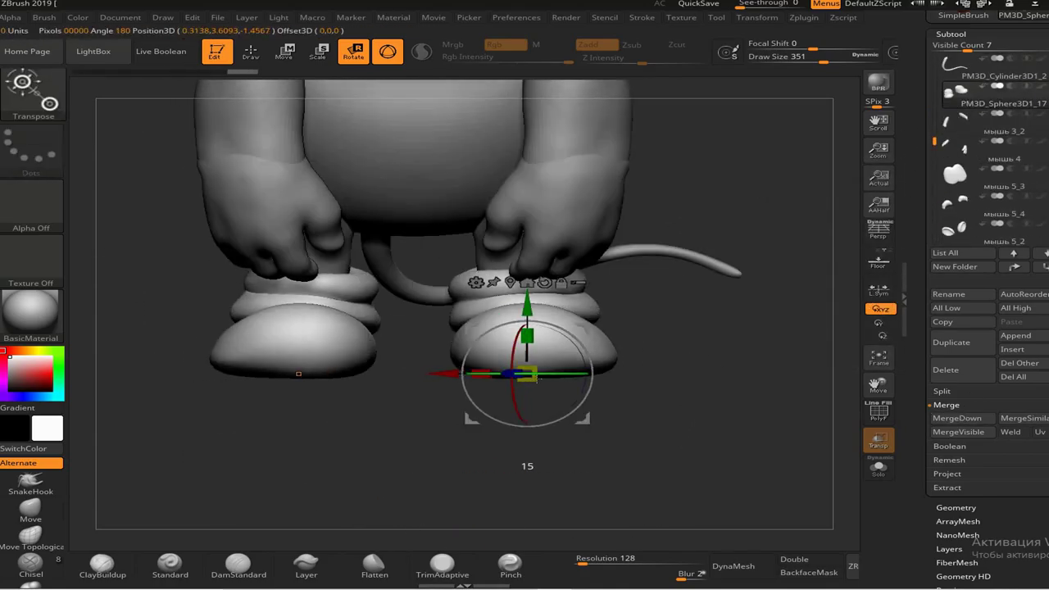
drag(394, 463, 547, 403)
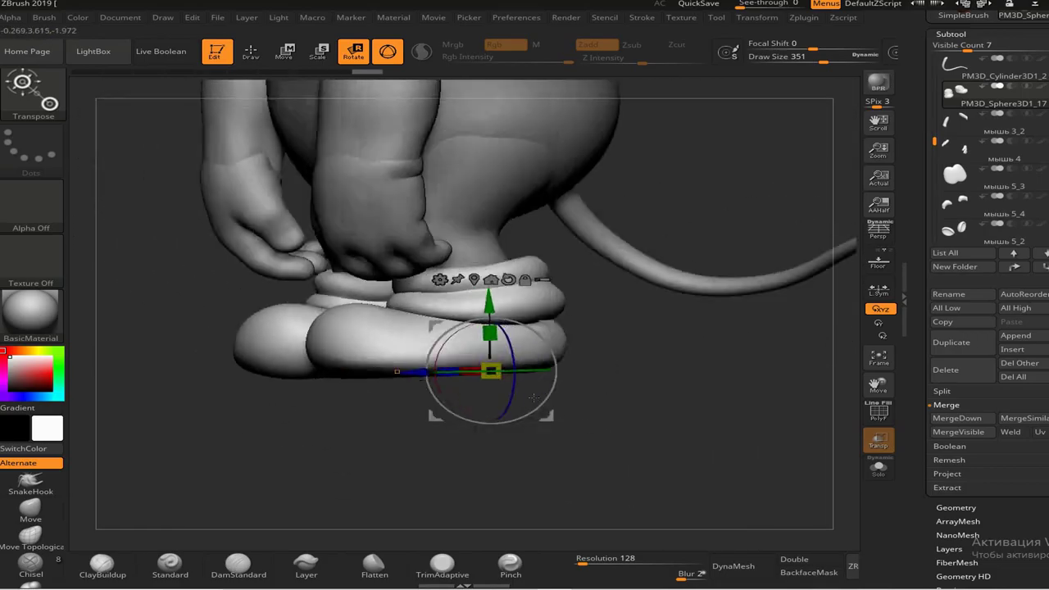
drag(652, 447, 566, 368)
- Adjust the orientation of the legs and tail with the Transpose gizmo to fit the body and shoes
click(1024, 187)
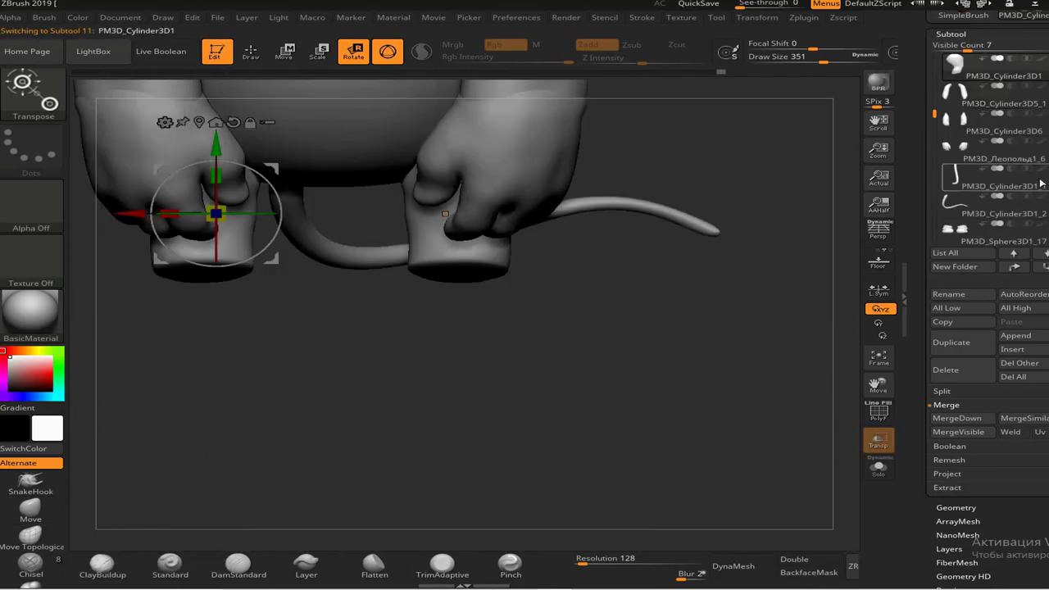
drag(573, 409, 532, 369)
click(515, 421)
drag(623, 459, 590, 328)
drag(680, 459, 687, 526)
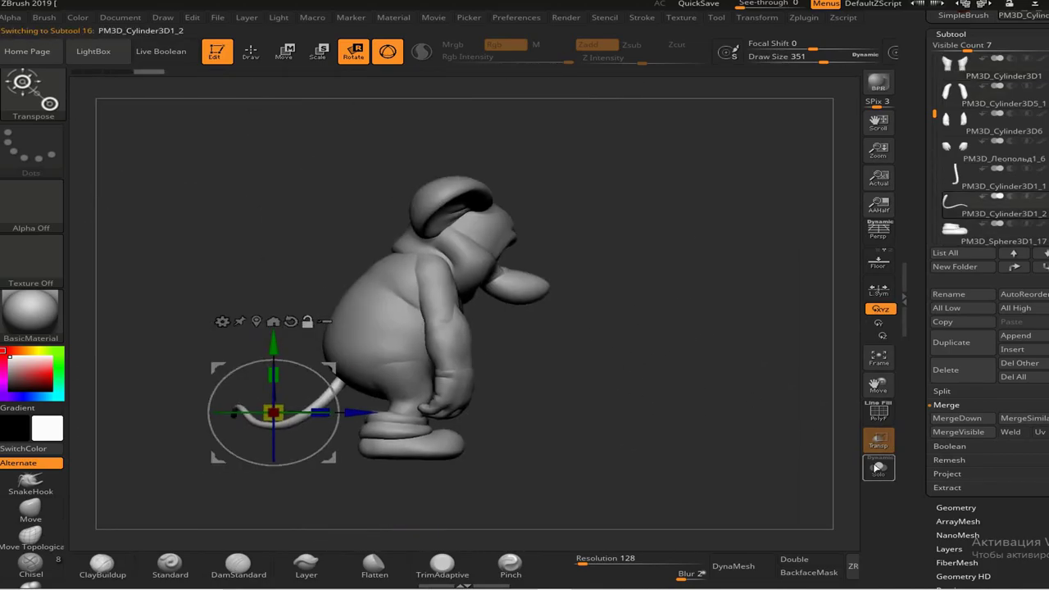
drag(707, 385, 573, 246)
click(393, 271)
mouse_move(394, 270)
mouse_down()
mouse_move(437, 320)
mouse_move(491, 311)
mouse_move(533, 246)
mouse_move(260, 250)
mouse_up()
- Build up the upper arm near the shoulder with ClayBuildup, checking it in isolation
key(q)
alt+click(459, 236)
drag(666, 397, 459, 344)
alt+click(398, 324)
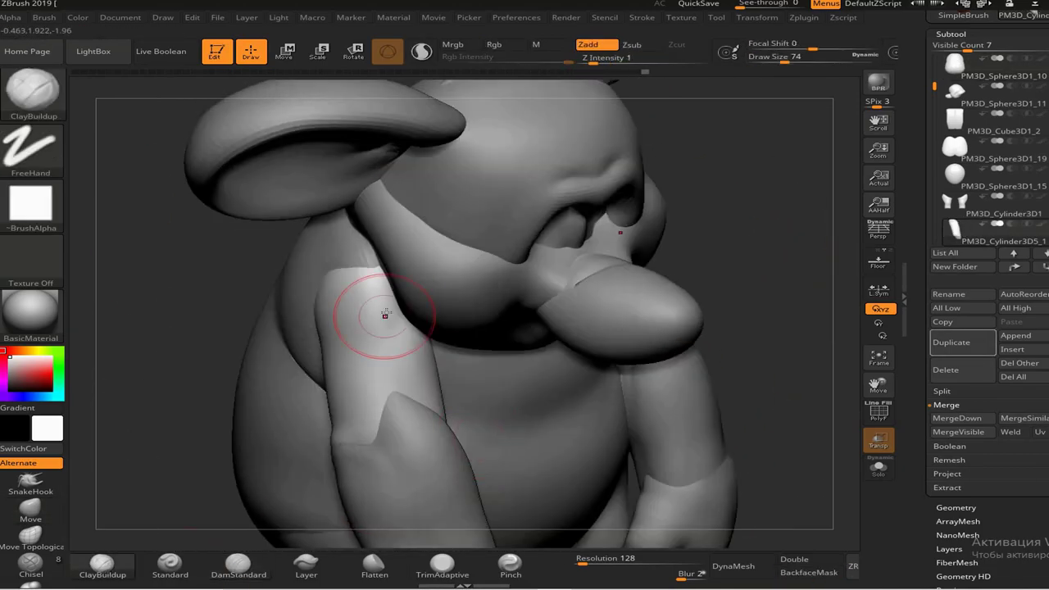
click(878, 466)
click(880, 467)
click(882, 468)
mouse_move(492, 205)
mouse_down()
mouse_move(803, 394)
mouse_move(316, 273)
mouse_move(327, 348)
mouse_up()
click(878, 467)
- Pull the upper arm's top up into the shoulder with SnakeHook and backface masking on
key(b)
key(d)
key(s)
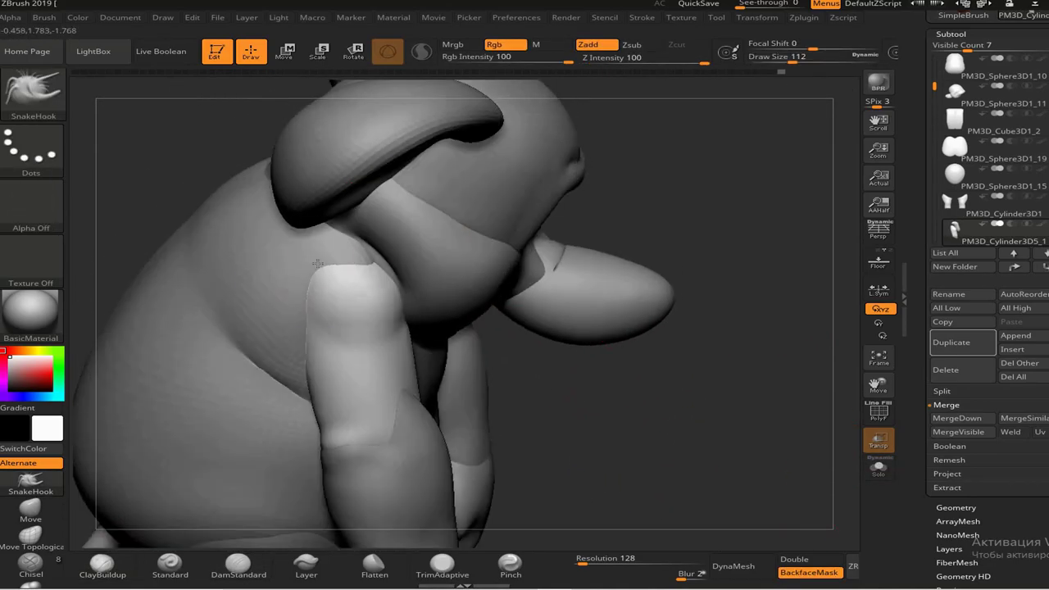
mouse_move(557, 246)
mouse_down()
mouse_move(458, 314)
mouse_move(573, 368)
mouse_move(432, 257)
mouse_up()
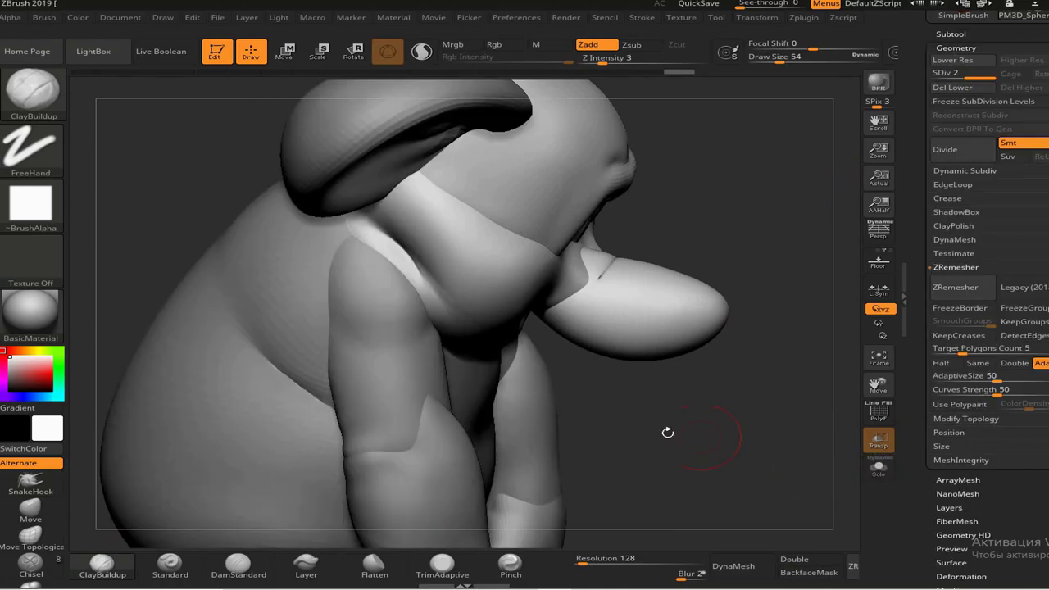
- Reshape the muzzle's cheeks and chin below the nose with Move Topological
mouse_move(667, 431)
mouse_down()
mouse_move(456, 352)
mouse_move(110, 431)
mouse_move(393, 209)
mouse_move(791, 580)
mouse_up()
key(b)
key(m)
key(t)
mouse_move(327, 241)
mouse_down()
mouse_move(623, 393)
mouse_move(688, 317)
mouse_move(674, 453)
mouse_move(679, 297)
mouse_move(733, 295)
mouse_move(768, 377)
mouse_move(495, 426)
mouse_up()
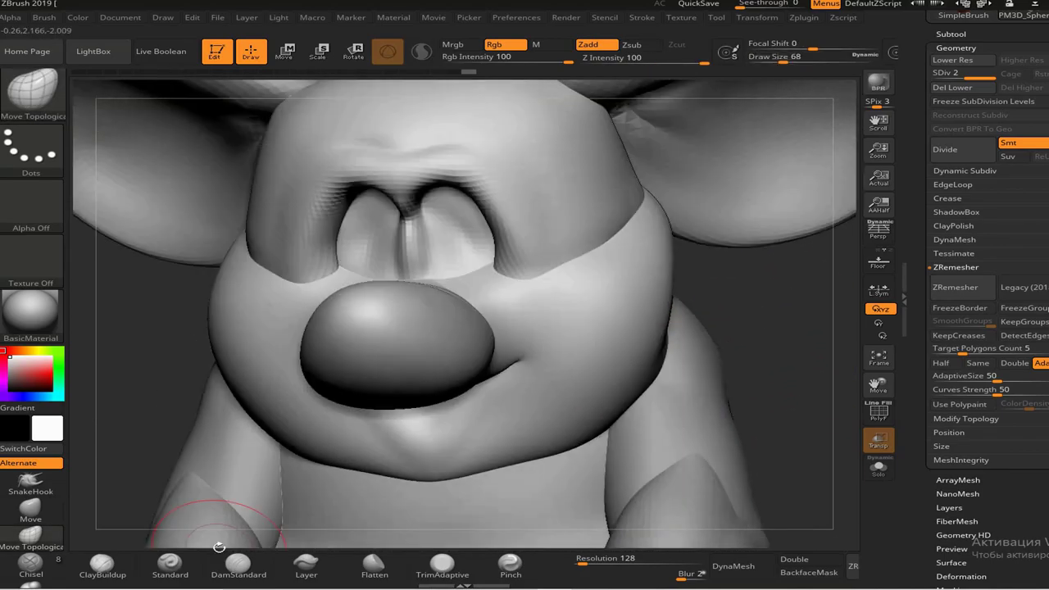
- Carve the mouth corner creases into the cheeks with DamStandard at Z Intensity 10
key(b)
key(d)
key(s)
drag(721, 328, 776, 323)
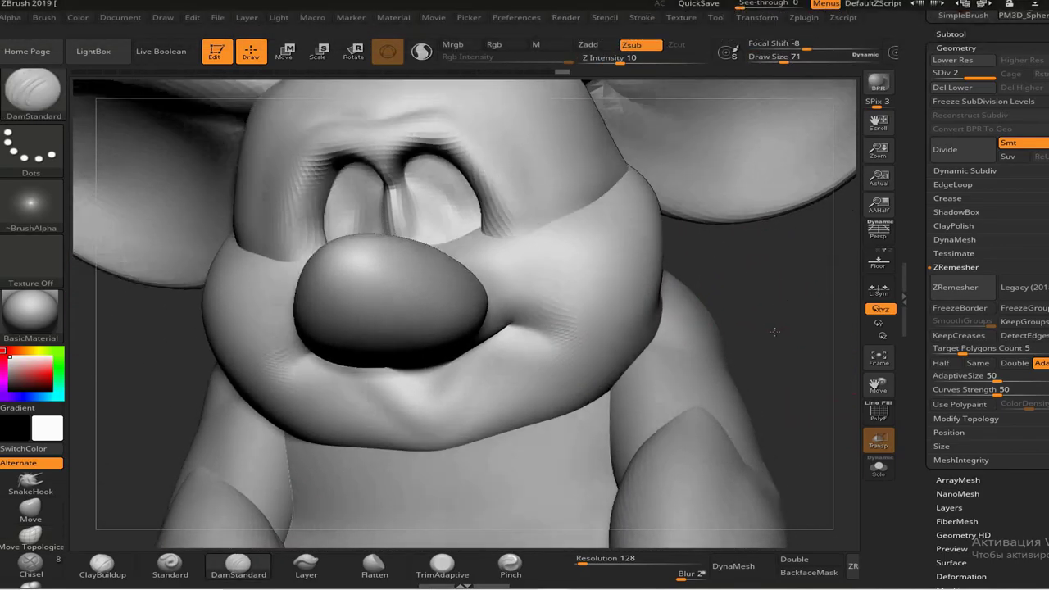
- Isolate the muzzle and shape the mouth opening and lower lip under the nose with SnakeHook and Move Topological
click(878, 467)
mouse_move(655, 416)
alt+mouse_down()
mouse_move(490, 352)
mouse_move(632, 410)
mouse_move(644, 369)
mouse_move(341, 340)
alt+mouse_up()
key(b)
key(s)
key(h)
key(b)
key(m)
key(t)
drag(451, 431, 410, 300)
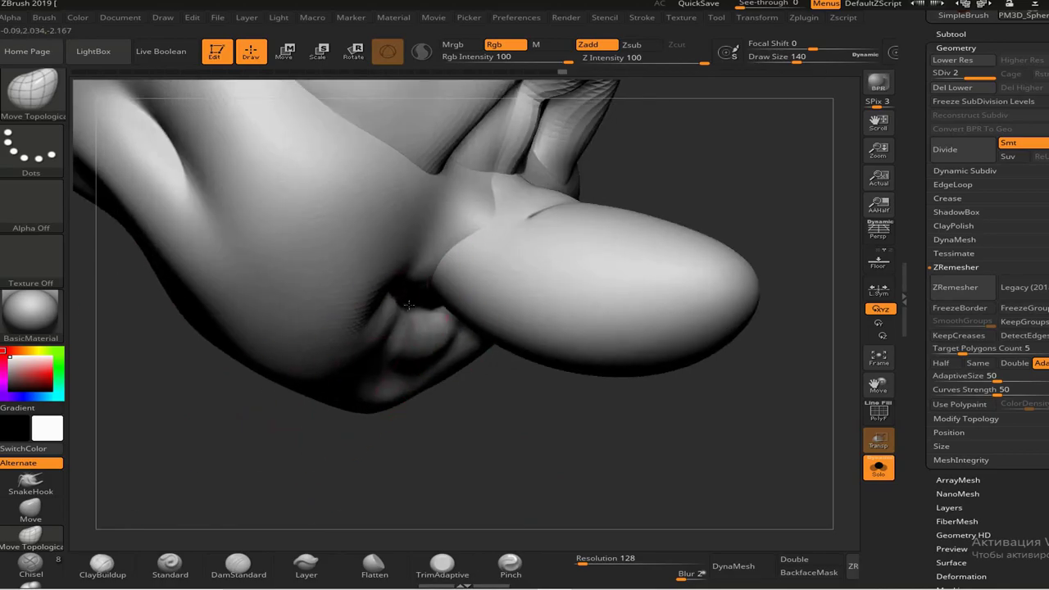
- Deepen the mouth line and its corners under the nose with DamStandard
key(b)
key(d)
key(s)
drag(590, 380, 522, 266)
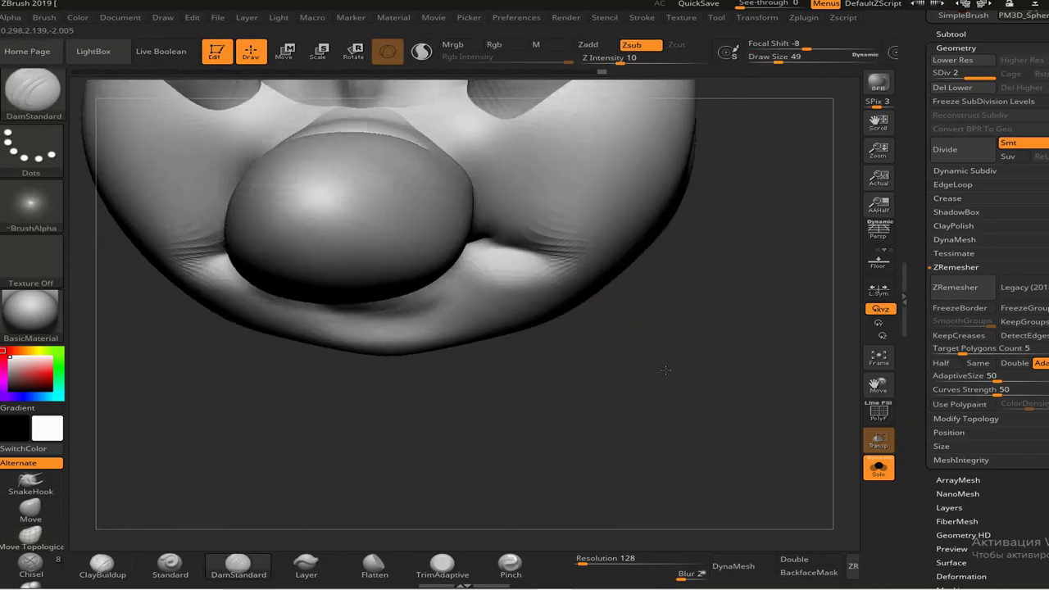
- Reshape the mouth and chin with Move Topological and remesh the face with DynaMesh at resolution 592
key(b)
key(m)
key(t)
mouse_move(703, 316)
mouse_down()
mouse_move(653, 384)
mouse_move(707, 386)
mouse_move(538, 335)
mouse_move(692, 400)
mouse_move(524, 458)
mouse_up()
key(f)
drag(496, 307, 620, 366)
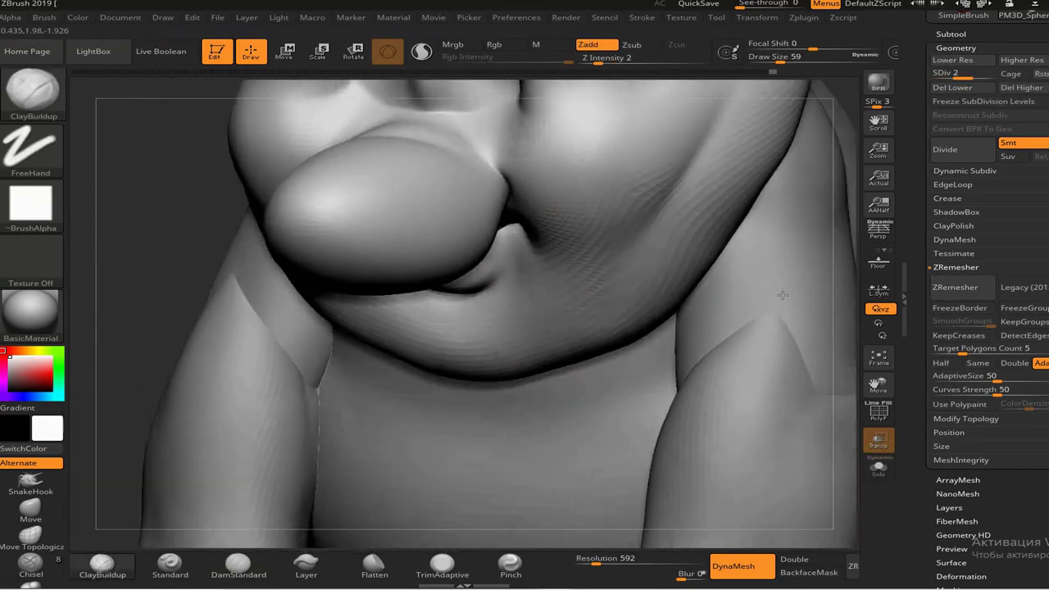
- Build up the cheeks around the mouth with ClayBuildup and adjust the chin with Move Topological at subdivision level 3
drag(783, 295, 644, 265)
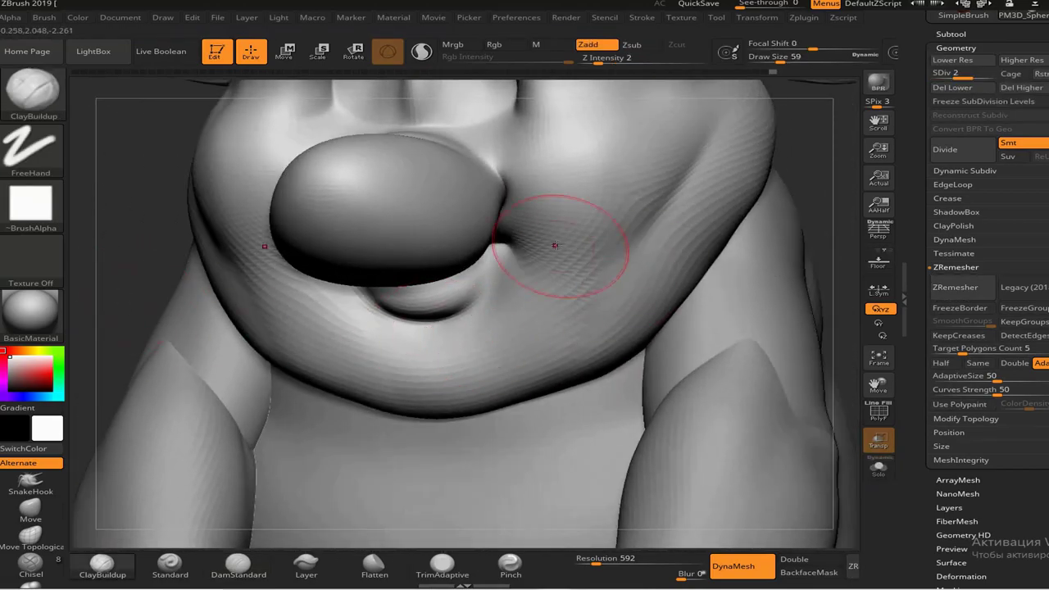
drag(523, 189, 745, 304)
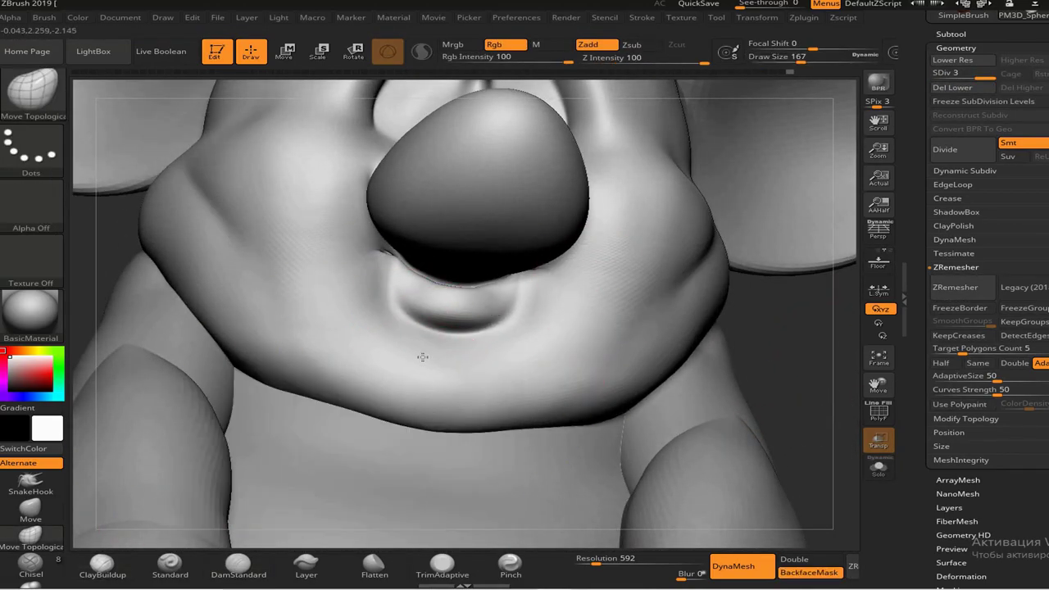
mouse_move(421, 355)
mouse_down()
mouse_move(684, 384)
mouse_move(409, 304)
mouse_up()
key(f)
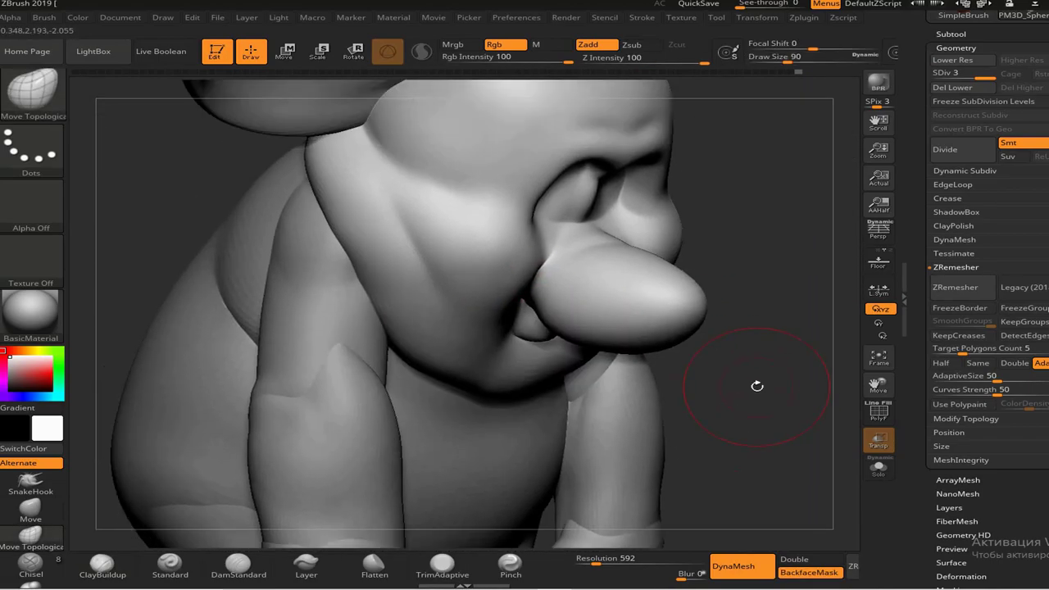
- Carve creases from the eye sockets across the upper cheeks with DamStandard at Z Intensity 7
drag(756, 382, 745, 273)
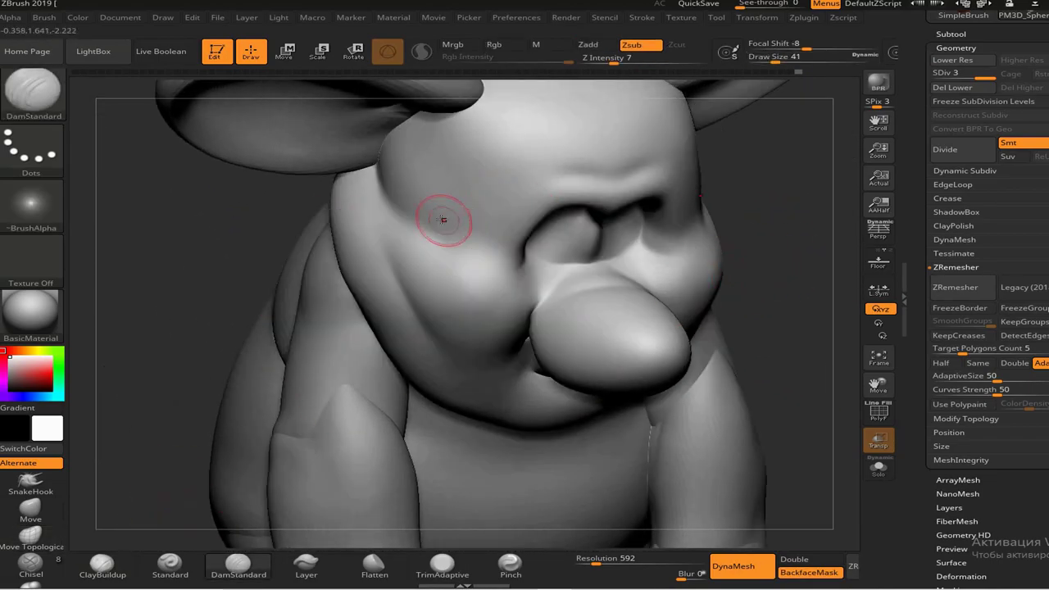
drag(440, 218, 651, 234)
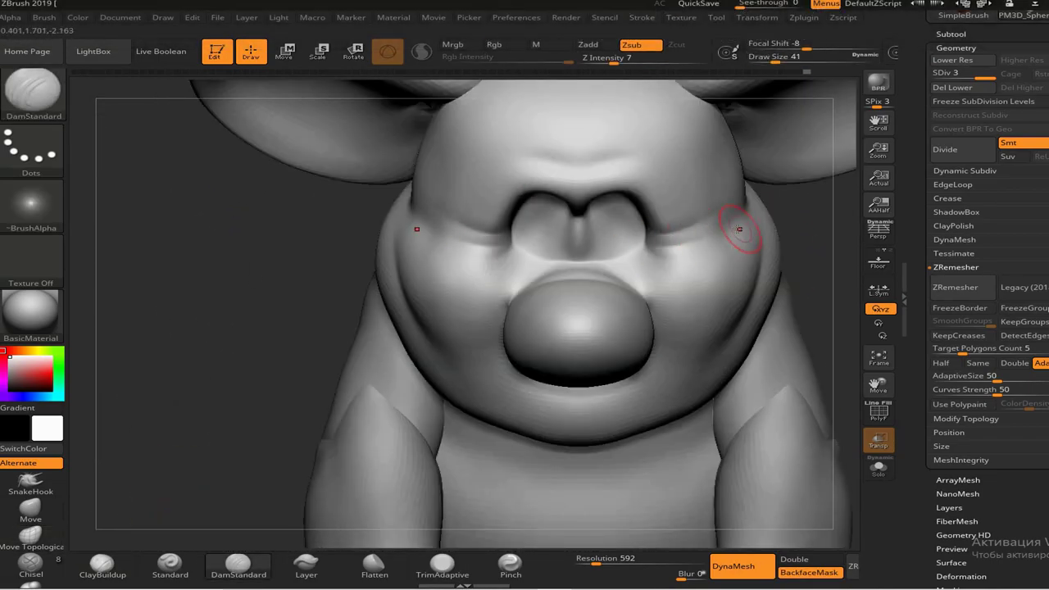
- Fit a joined double-lobed eye piece into the sockets and sculpt lower eyelid folds across it with ClayBuildup
alt+right_drag(731, 234, 745, 256)
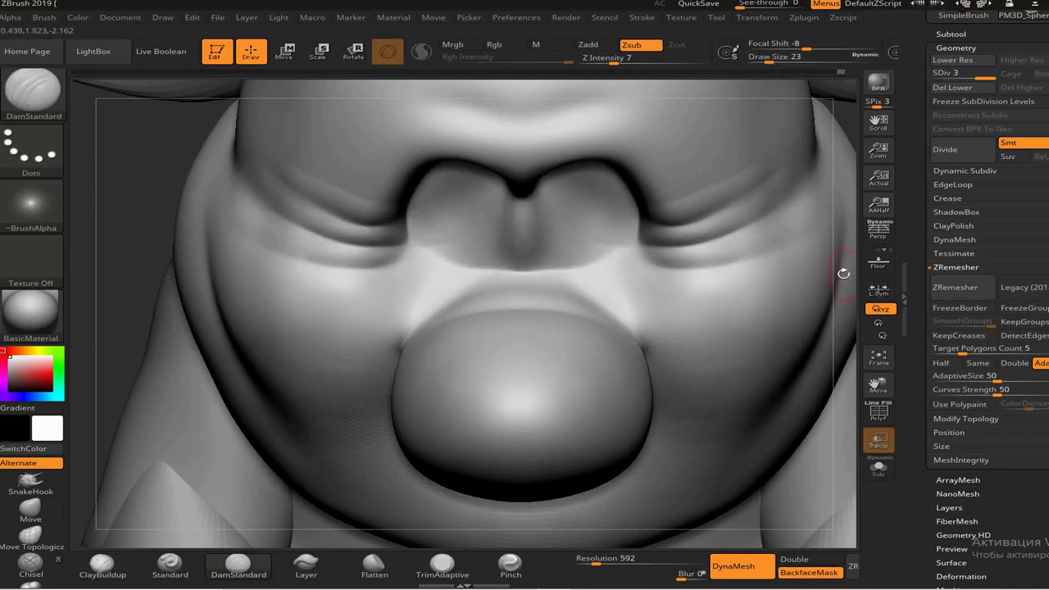
click(955, 238)
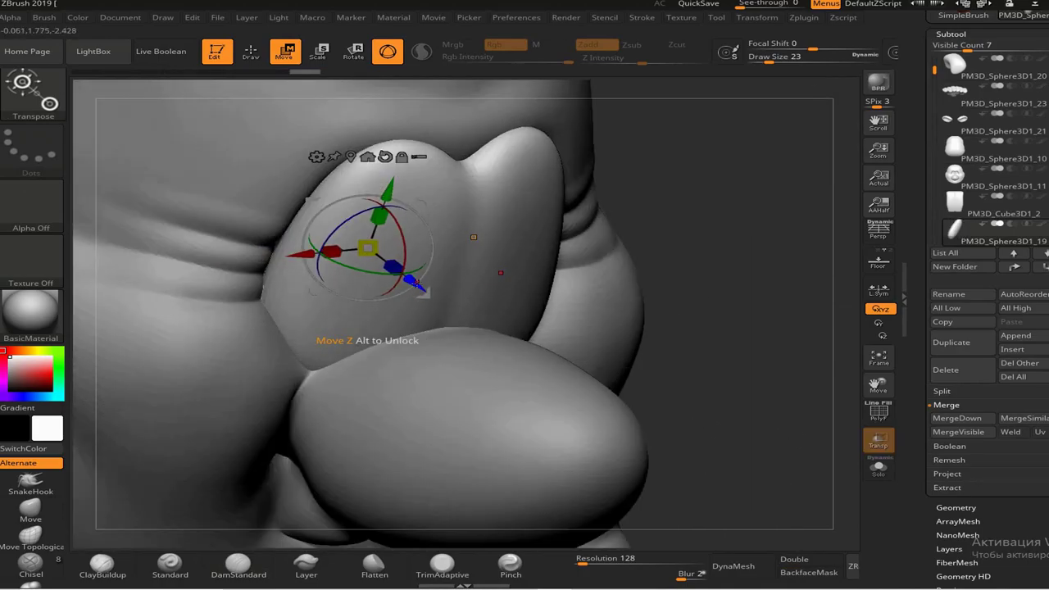
drag(738, 205, 705, 297)
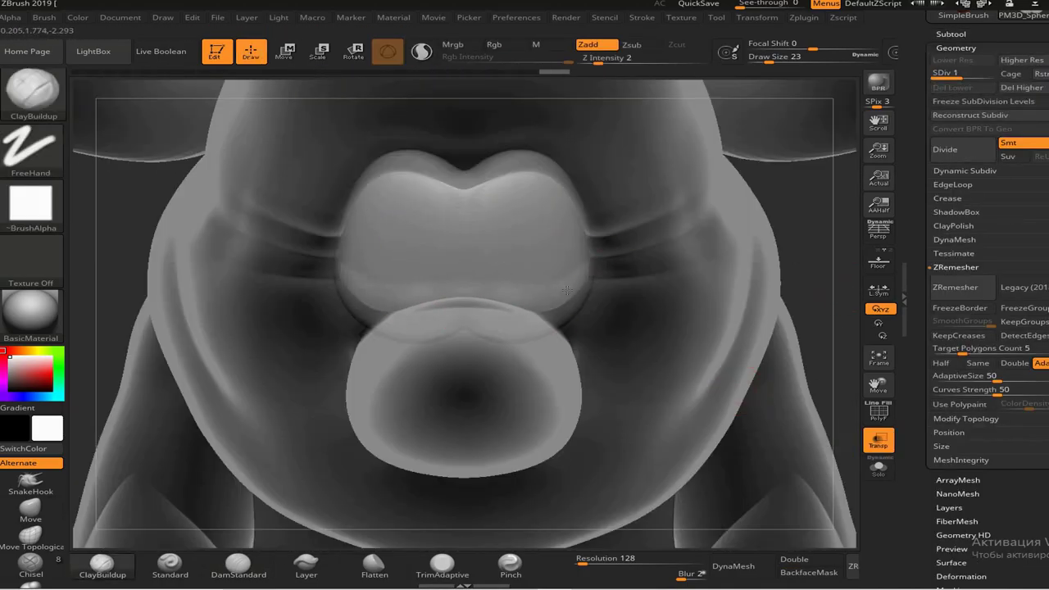
right_drag(432, 302, 553, 304)
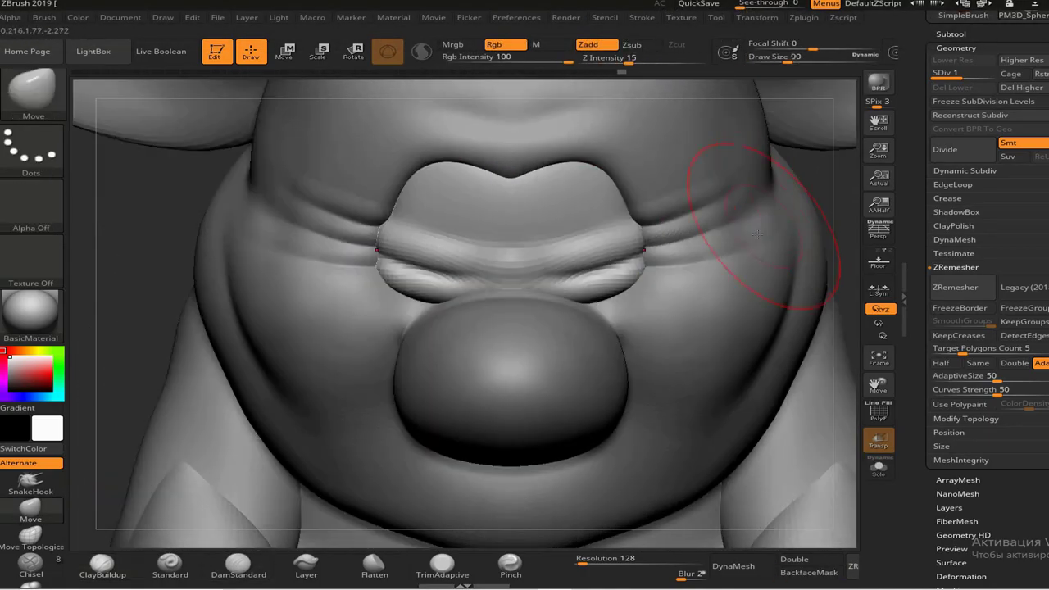
- Place curved eyebrows above the eyes and carve hair strands into a forelock with the Slash1 brush
click(51, 476)
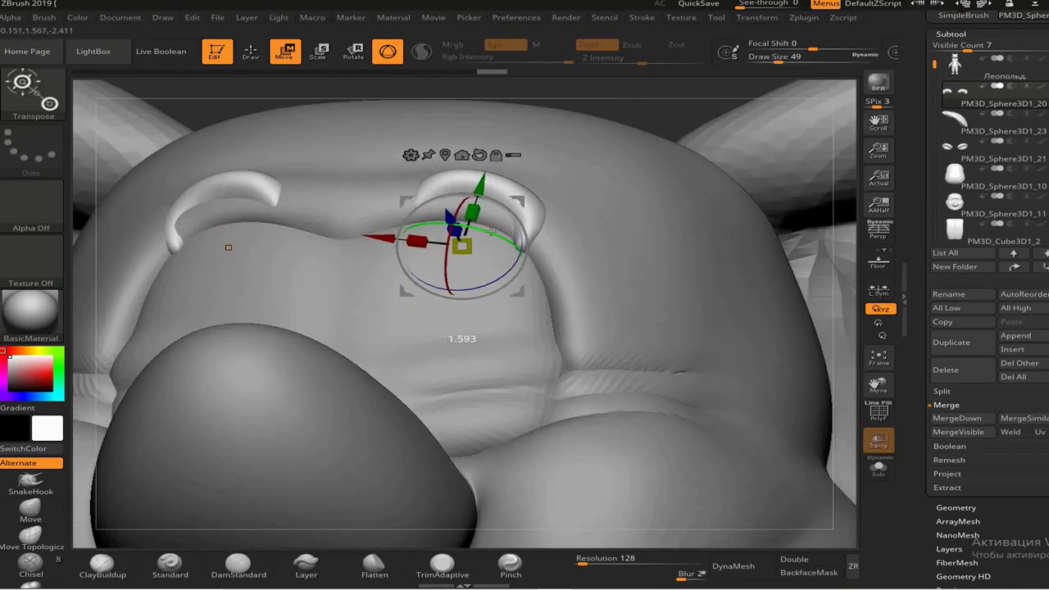
drag(197, 547, 223, 545)
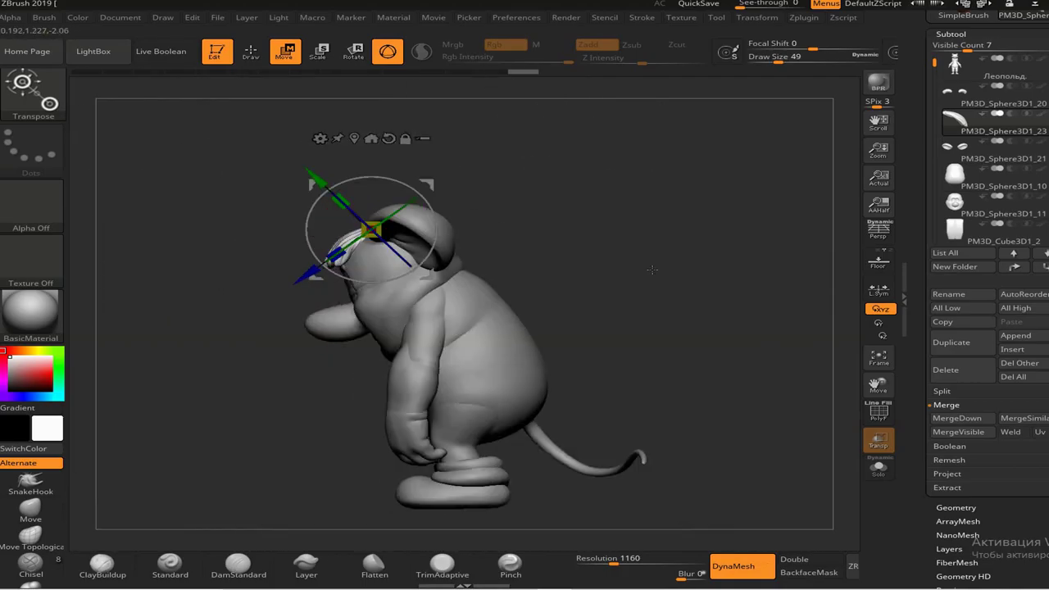
key(b)
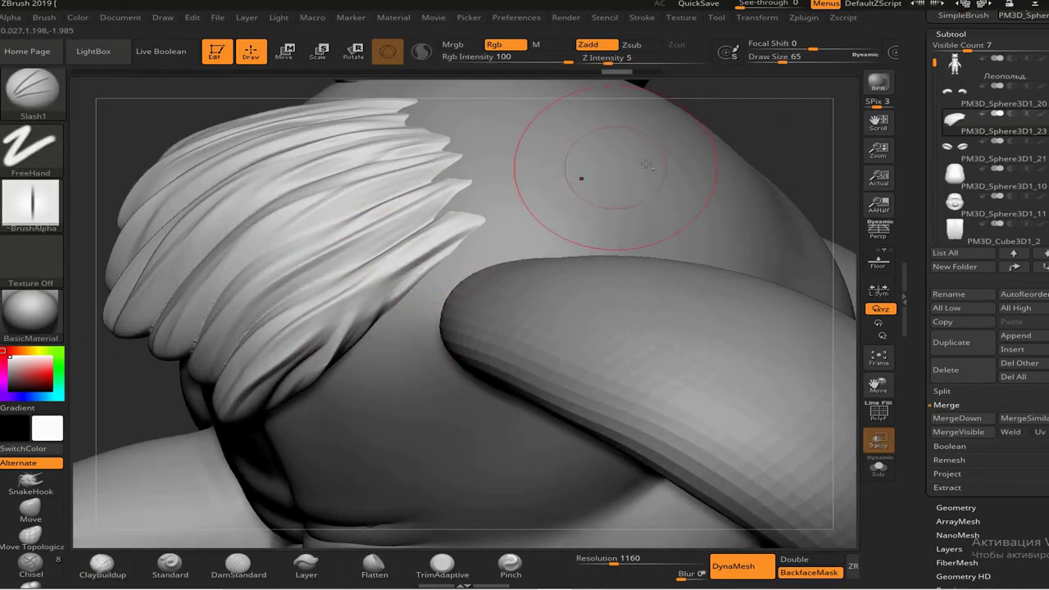
- Reshape the forelock over the forehead and adjust the face beside the eyes with the Move brush
right_drag(646, 165, 662, 238)
key(b)
key(m)
key(v)
mouse_move(690, 351)
right_down()
mouse_move(653, 368)
mouse_move(260, 401)
mouse_move(294, 316)
right_up()
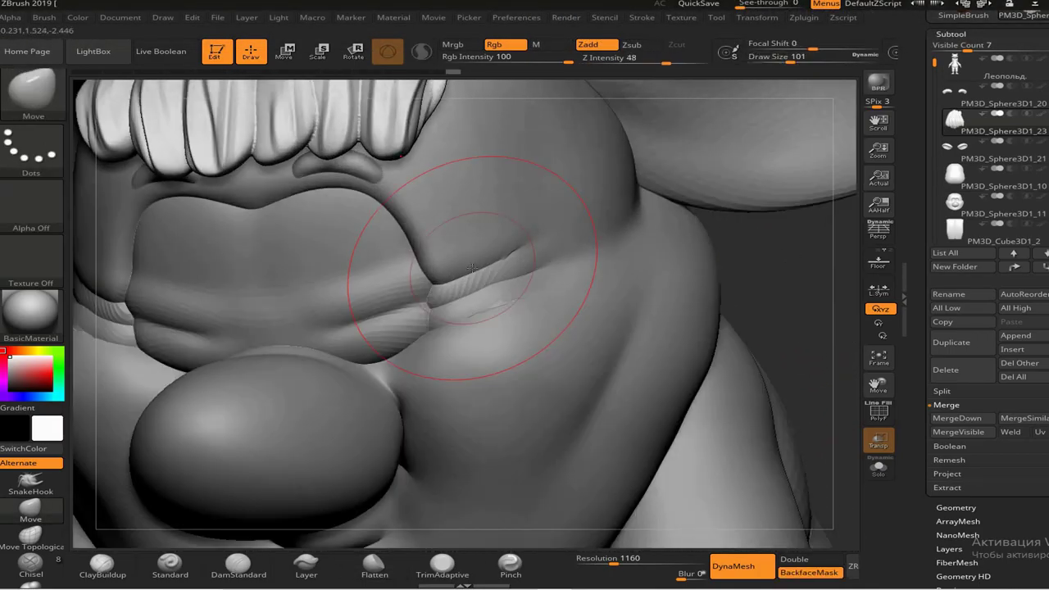
key(space)
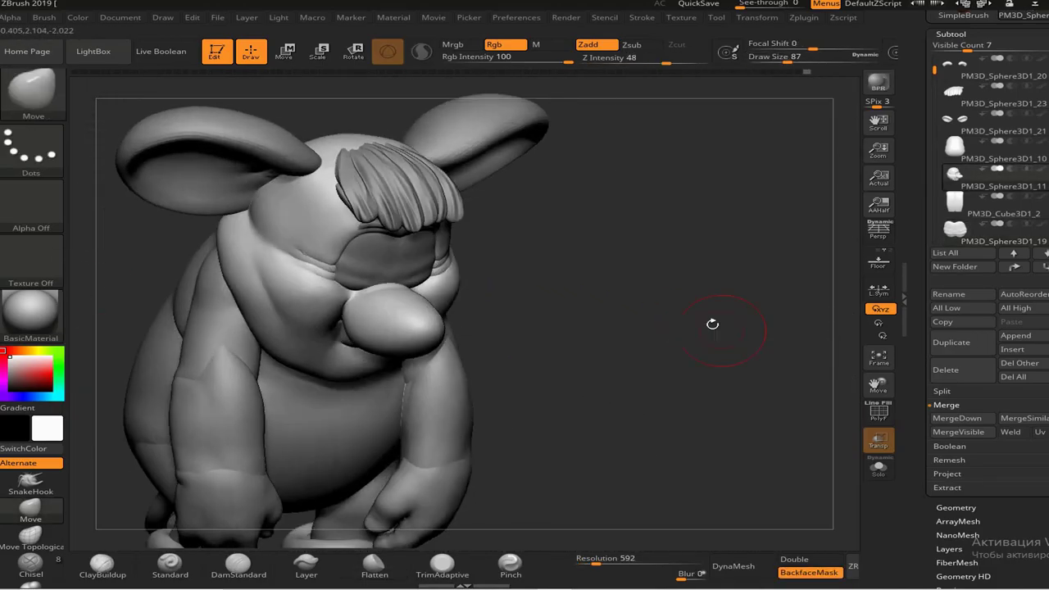
- Shape a small lower lip under the nose and even out its surroundings with Flatten at Z Intensity 1
mouse_move(717, 347)
mouse_down()
mouse_move(585, 199)
mouse_move(562, 245)
mouse_move(489, 254)
mouse_move(703, 253)
mouse_up()
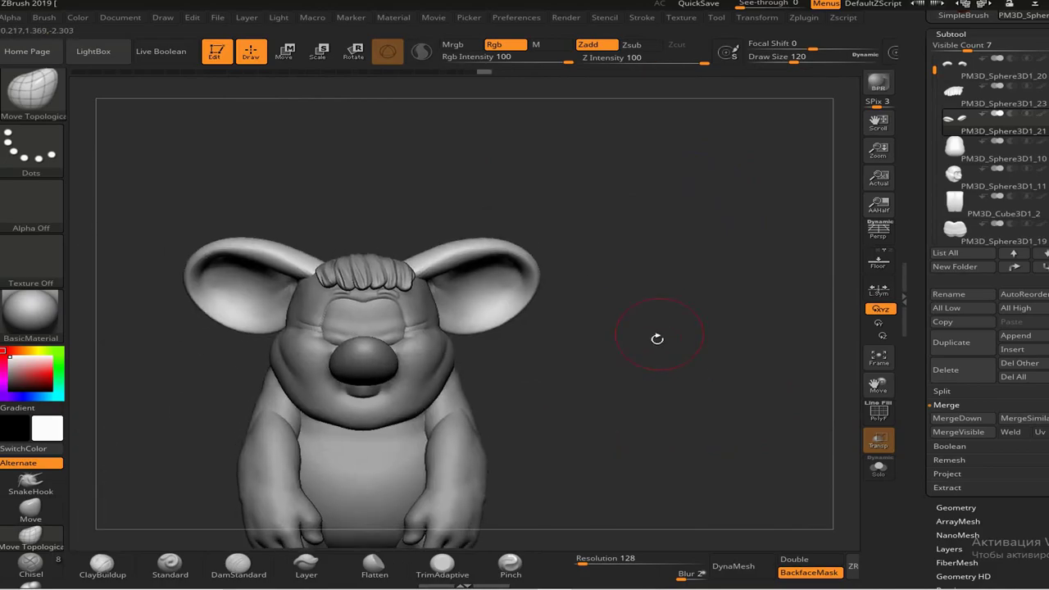
mouse_move(646, 322)
mouse_down()
mouse_move(607, 360)
mouse_move(647, 371)
mouse_move(651, 347)
mouse_up()
key(shift+s)
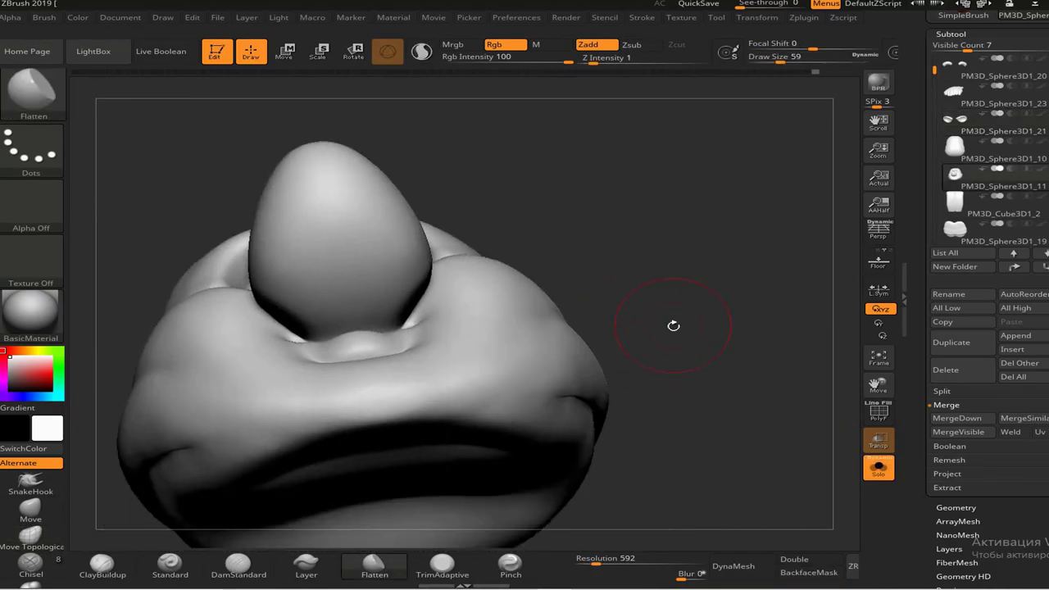
drag(699, 441, 163, 557)
- Build up the chin and the area below the lip with ClayBuildup at Z Intensity 1
click(103, 563)
key(shift+s)
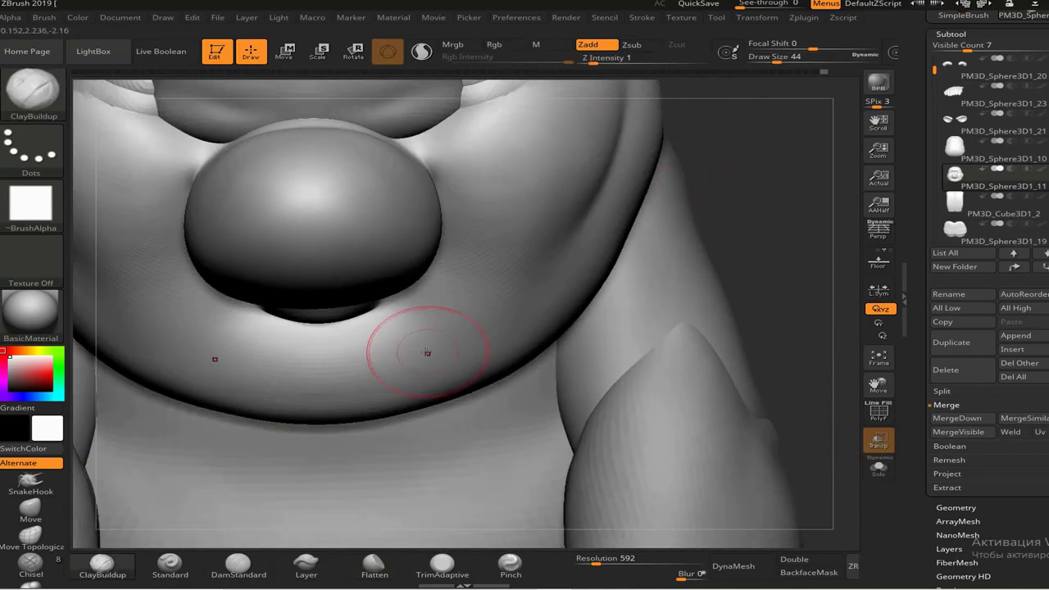
key(space)
mouse_move(466, 342)
right_down()
mouse_move(489, 305)
mouse_move(574, 333)
mouse_move(458, 323)
right_up()
right_drag(174, 303, 246, 320)
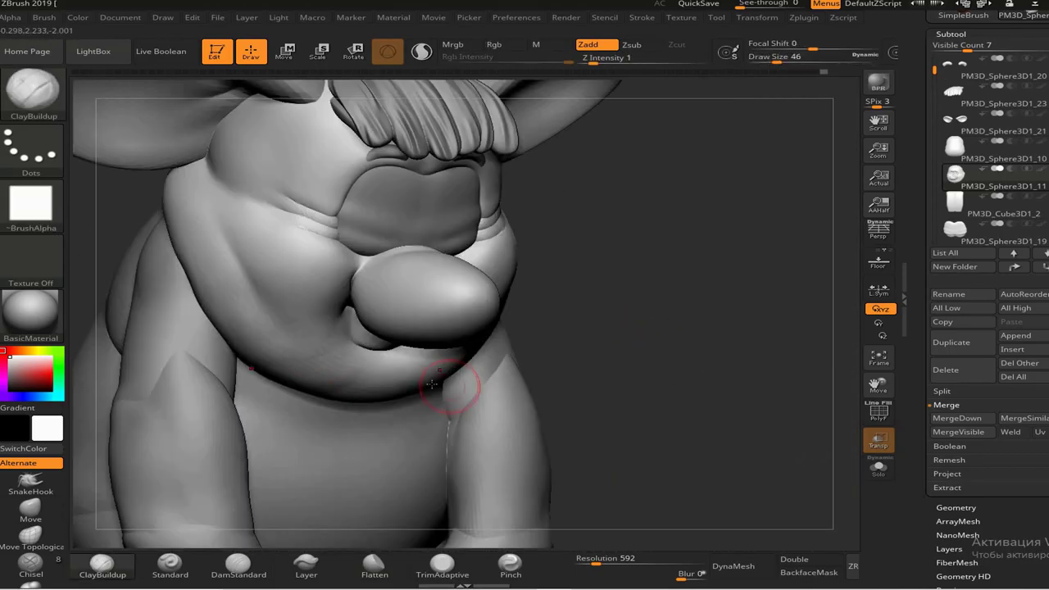
- Even out the chin and cheek surfaces with Flatten at Z Intensity 1, checking the figure from both sides
click(374, 564)
right_drag(632, 353, 668, 368)
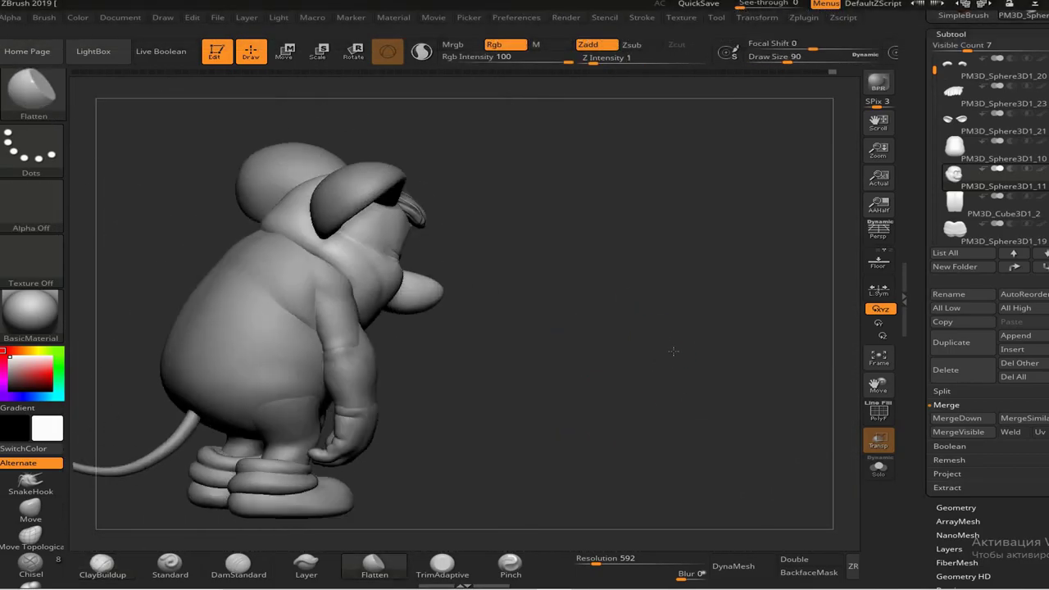
right_drag(289, 227, 614, 249)
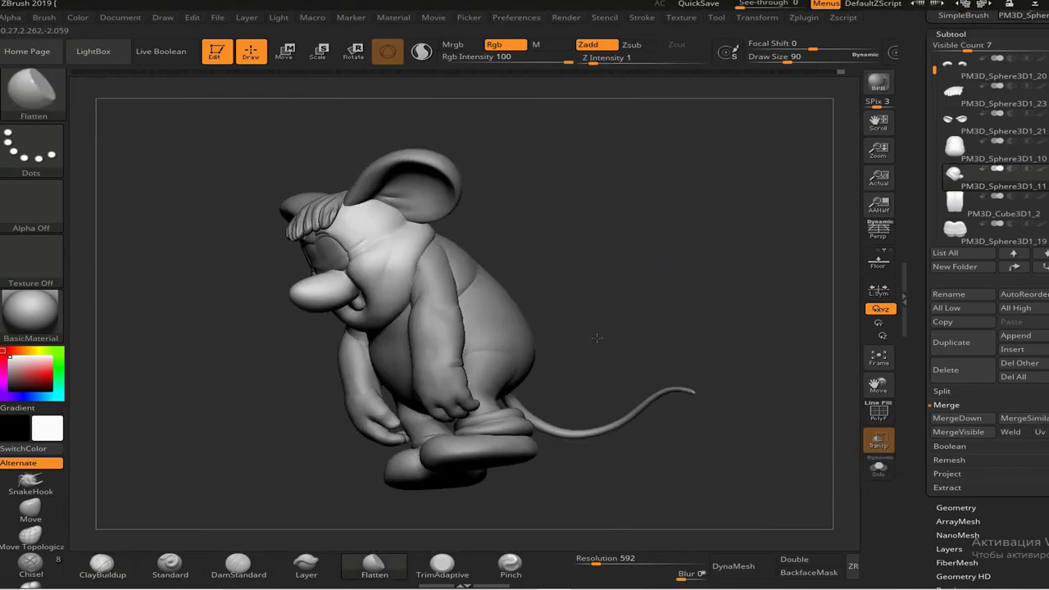
mouse_move(350, 292)
right_down()
mouse_move(545, 300)
mouse_move(349, 244)
right_up()
mouse_move(411, 257)
right_down()
mouse_move(695, 356)
mouse_move(564, 287)
mouse_move(468, 339)
mouse_move(328, 211)
right_up()
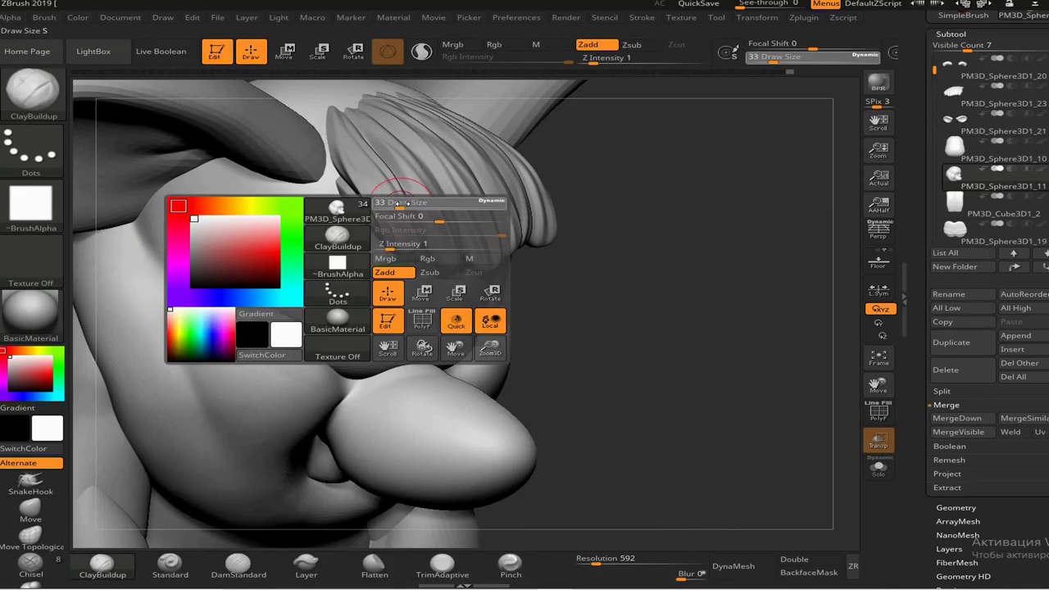
- Build up the back of the head between the ears with ClayBuildup at subdivision level 2 and smooth it
click(950, 35)
right_drag(191, 172, 573, 369)
click(875, 442)
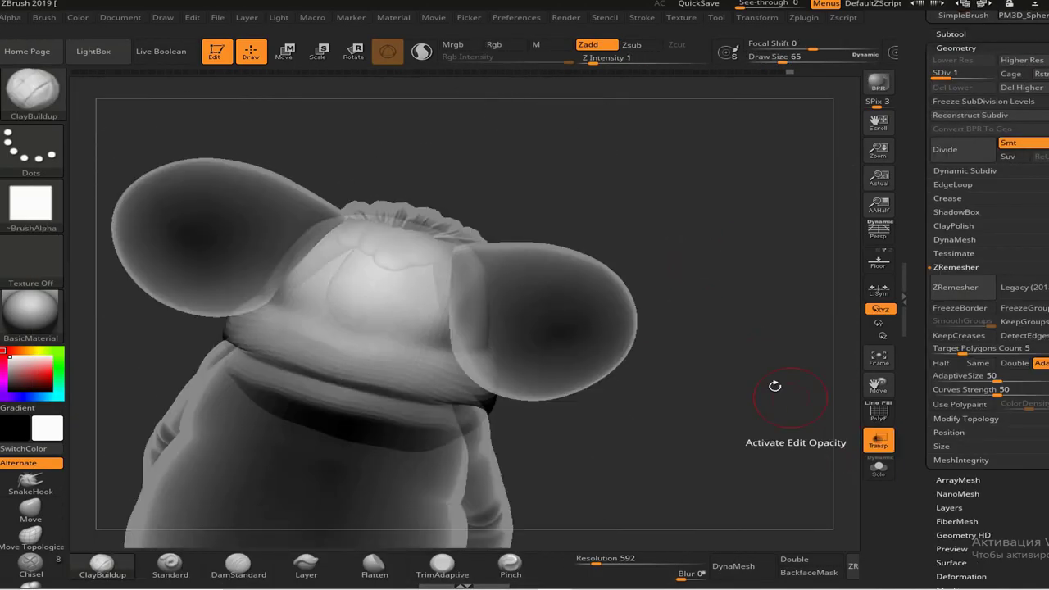
right_drag(358, 245, 695, 344)
mouse_move(528, 331)
right_down()
mouse_move(433, 281)
mouse_move(648, 297)
right_up()
click(878, 442)
mouse_move(622, 344)
right_down()
mouse_move(492, 324)
mouse_move(574, 311)
mouse_move(549, 328)
right_up()
click(878, 442)
key(space)
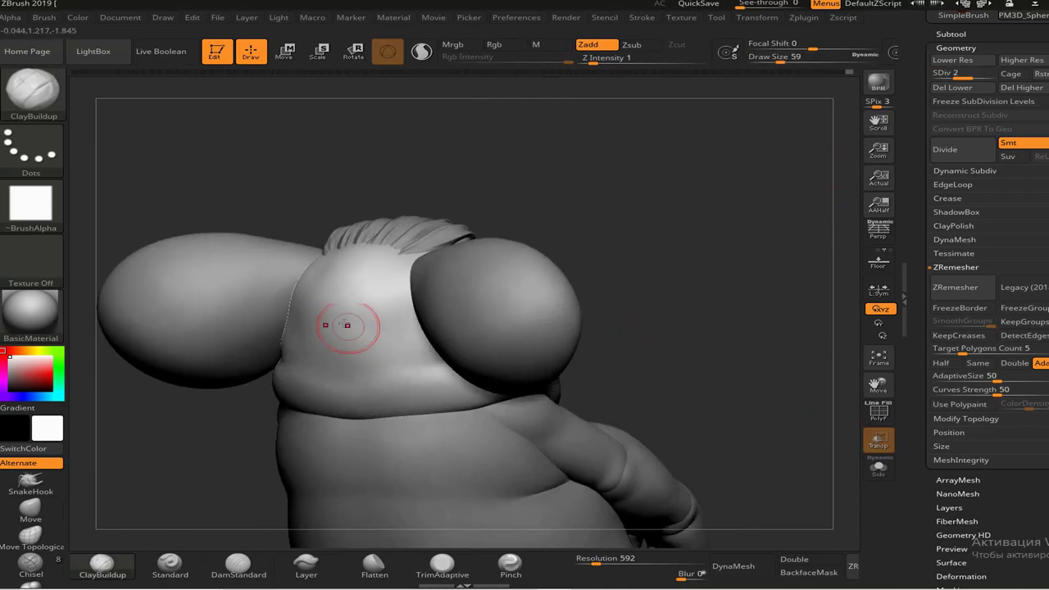
mouse_move(380, 312)
shift+right_down()
mouse_move(609, 368)
mouse_move(546, 316)
shift+right_up()
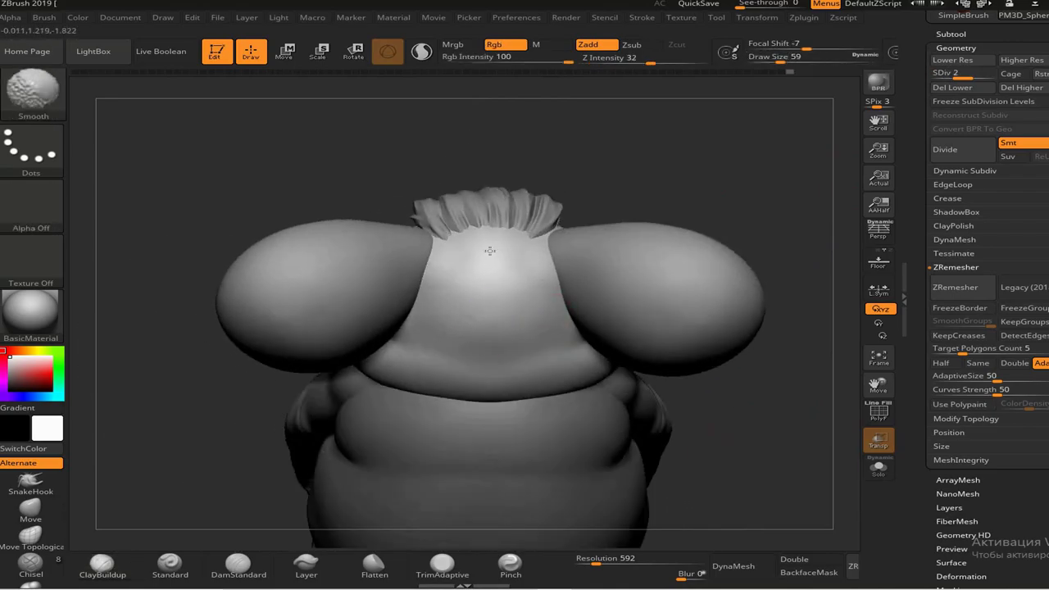
- Even out the back of the head and neck with Flatten at Z Intensity 1, and check the profile
mouse_move(491, 345)
right_down()
mouse_move(533, 344)
mouse_move(433, 304)
mouse_move(336, 290)
right_up()
mouse_move(713, 446)
right_down()
mouse_move(754, 383)
mouse_move(697, 358)
mouse_move(715, 316)
mouse_move(517, 63)
mouse_move(480, 211)
mouse_move(681, 379)
mouse_move(674, 358)
mouse_move(711, 360)
right_up()
key(b)
key(f)
key(l)
key(space)
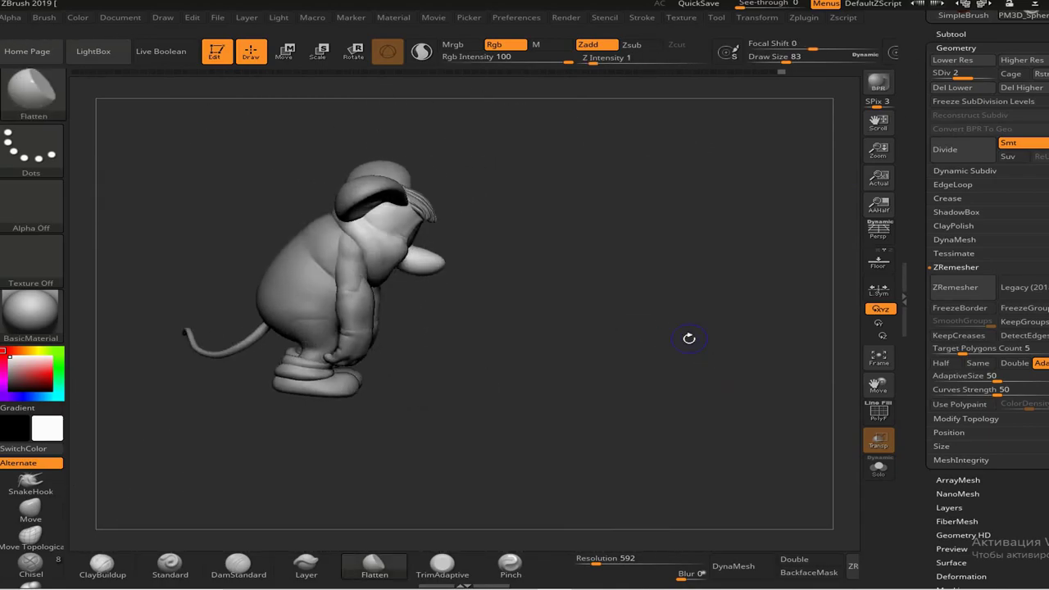
click(880, 443)
right_drag(623, 311, 544, 247)
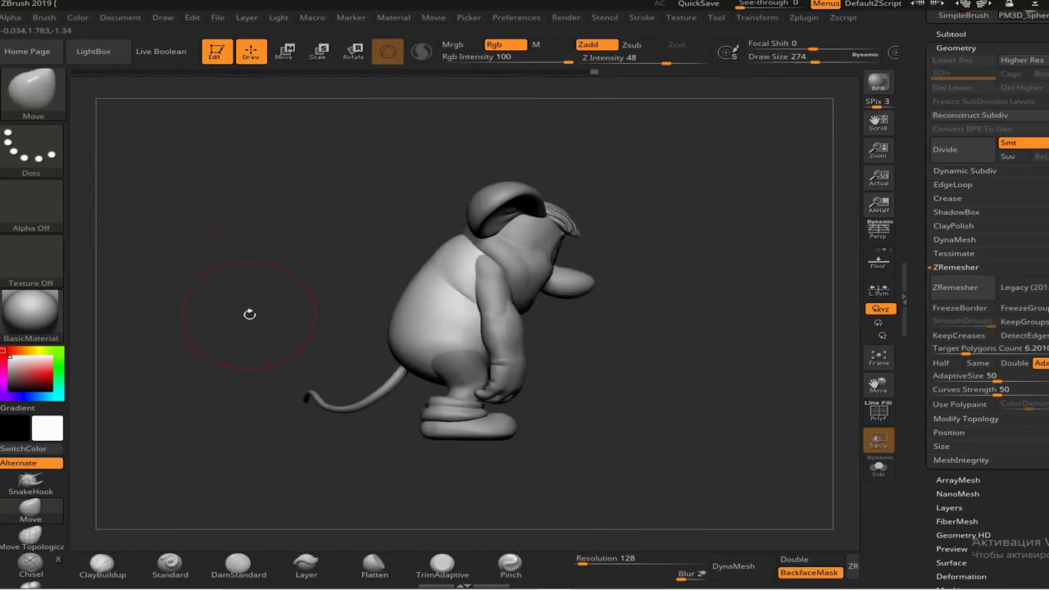
- Try to bend a remeshed cylinder into a new tail behind the body
right_drag(233, 316, 699, 385)
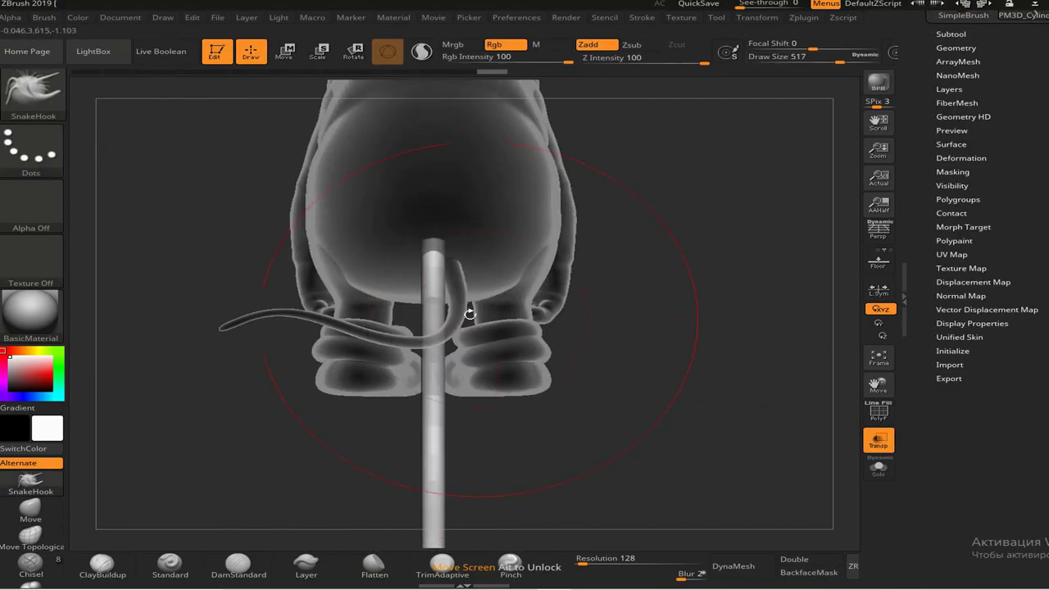
key(w)
key(w)
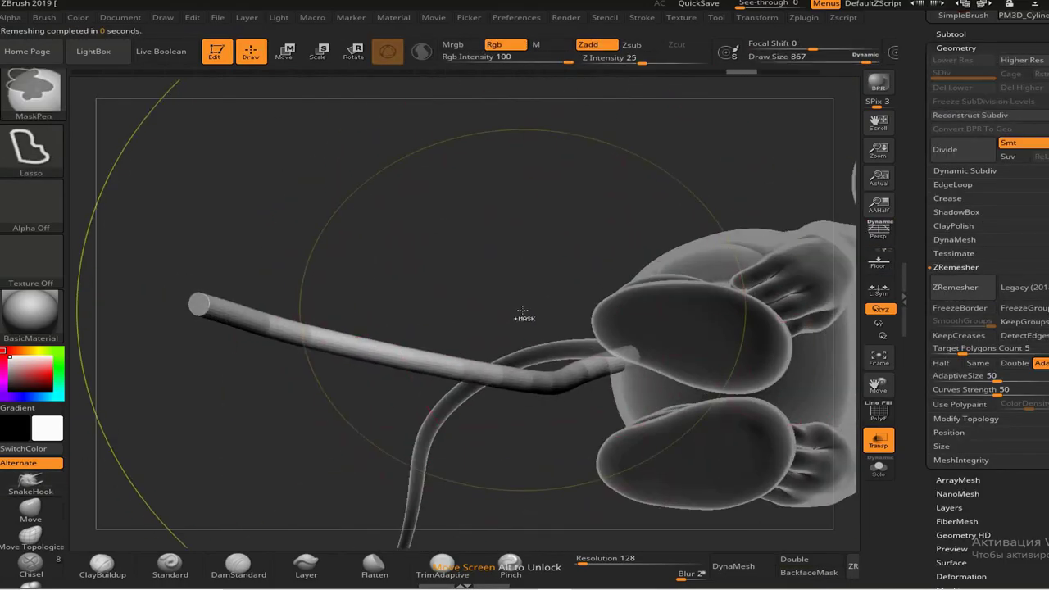
mouse_move(522, 311)
mouse_down()
mouse_move(560, 379)
mouse_move(549, 313)
mouse_up()
drag(512, 225, 564, 341)
mouse_move(622, 385)
mouse_down()
mouse_move(524, 311)
mouse_move(459, 385)
mouse_move(385, 524)
mouse_up()
key(q)
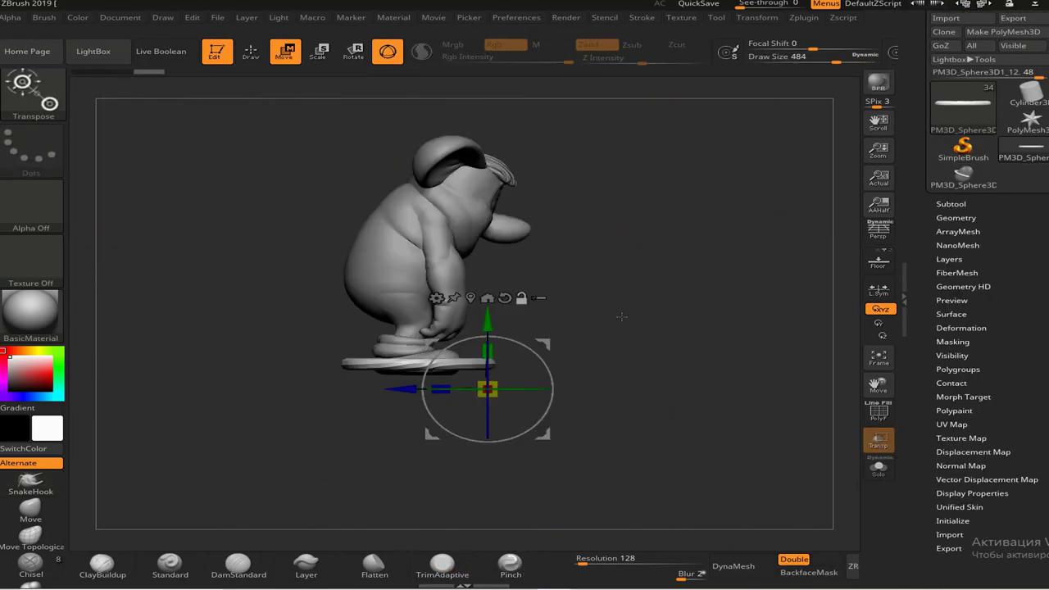
- Remesh the long thin rod and bend it into an arc running from the rump with SnakeHook
mouse_move(480, 385)
mouse_down()
mouse_move(524, 327)
mouse_move(475, 368)
mouse_move(538, 351)
mouse_move(492, 352)
mouse_move(515, 350)
mouse_up()
key(space)
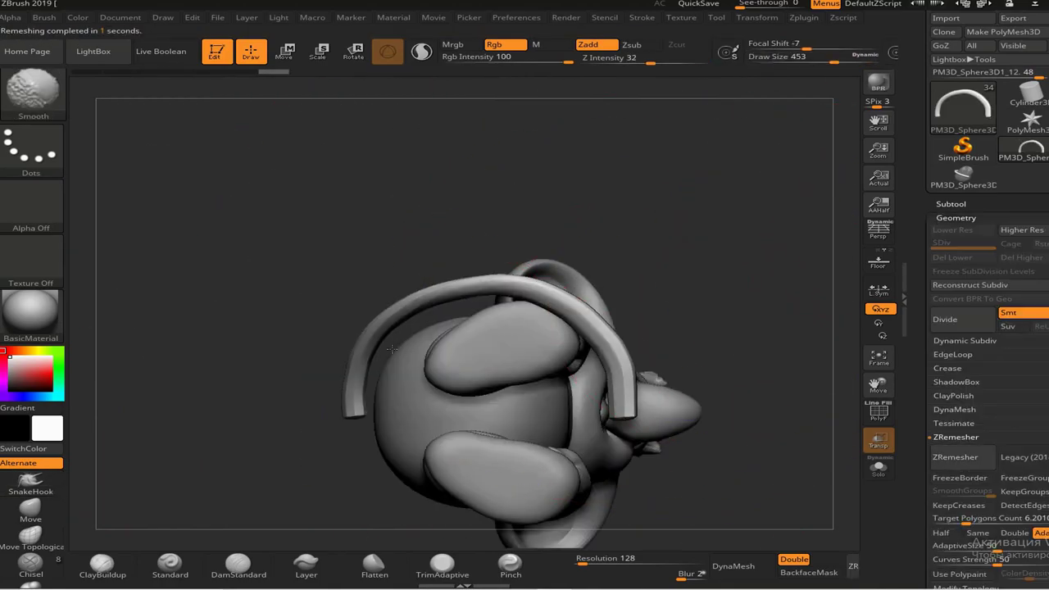
mouse_move(621, 386)
mouse_down()
mouse_move(508, 344)
mouse_move(574, 328)
mouse_up()
click(877, 440)
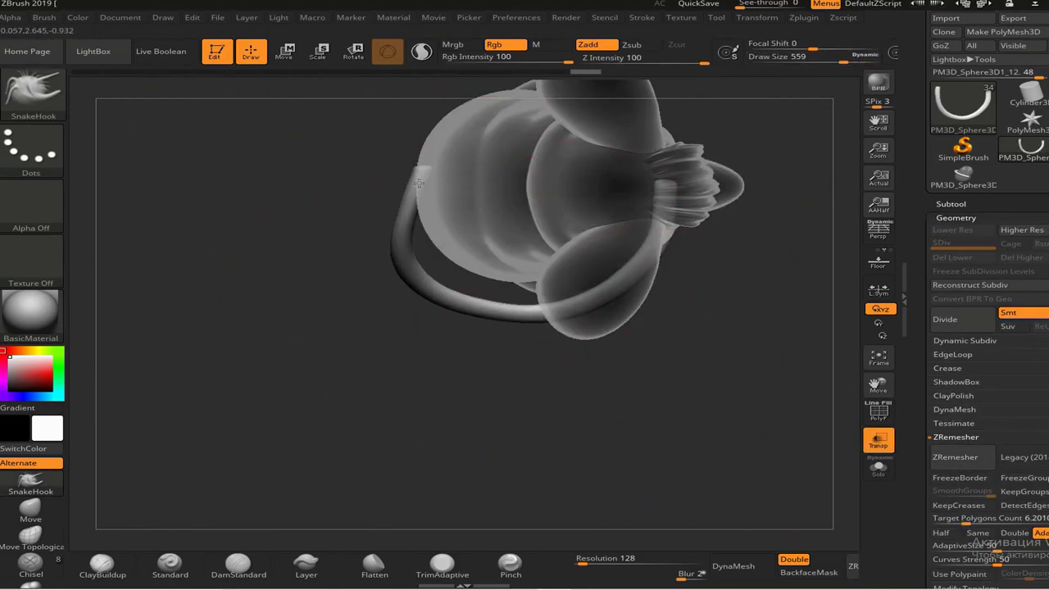
drag(655, 344, 591, 323)
- Isolate the tail, rotate its end, and pull the tail around the outside of the foot with SnakeHook
key(ctrl)
drag(492, 407, 623, 368)
click(878, 468)
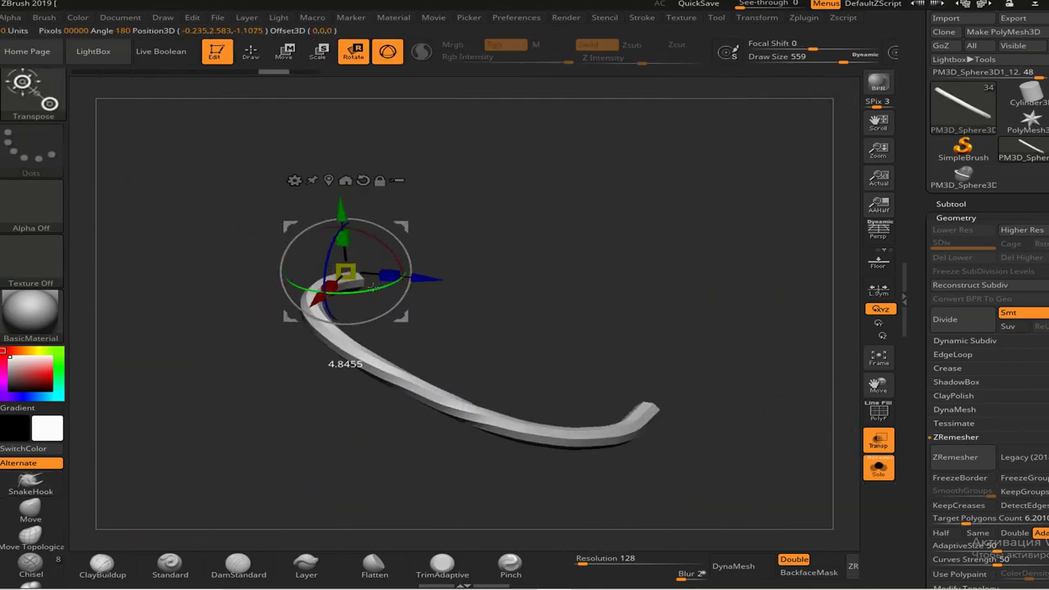
mouse_move(713, 344)
mouse_down()
mouse_move(655, 352)
mouse_move(222, 311)
mouse_move(305, 421)
mouse_up()
key(q)
drag(531, 391, 577, 354)
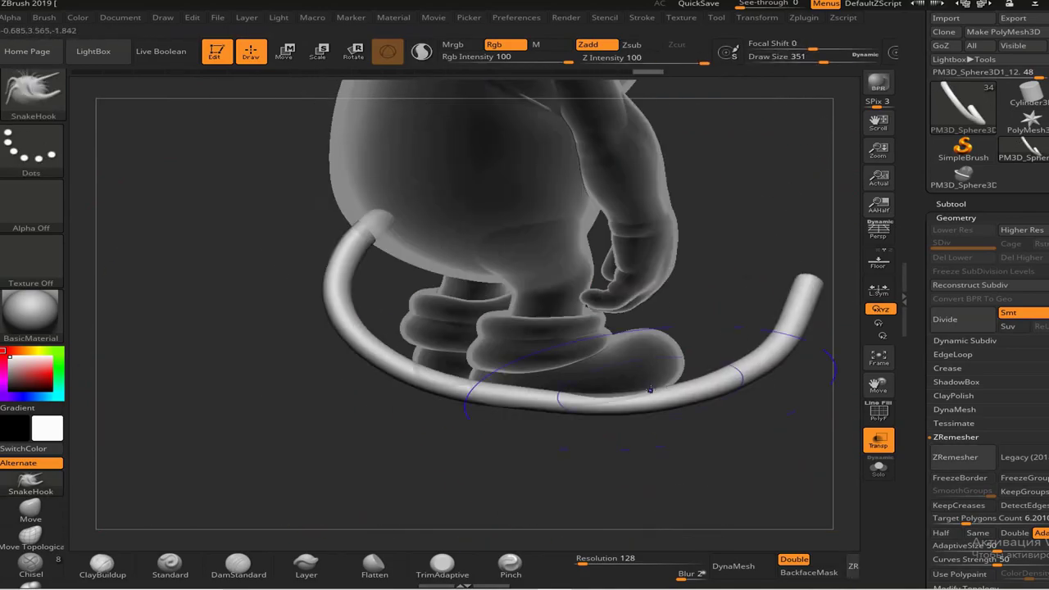
- Mask part of the tail and rotate the free end so it curls inward in front of the feet
mouse_move(281, 369)
mouse_down()
mouse_move(264, 372)
mouse_move(391, 284)
mouse_move(385, 230)
mouse_up()
key(r)
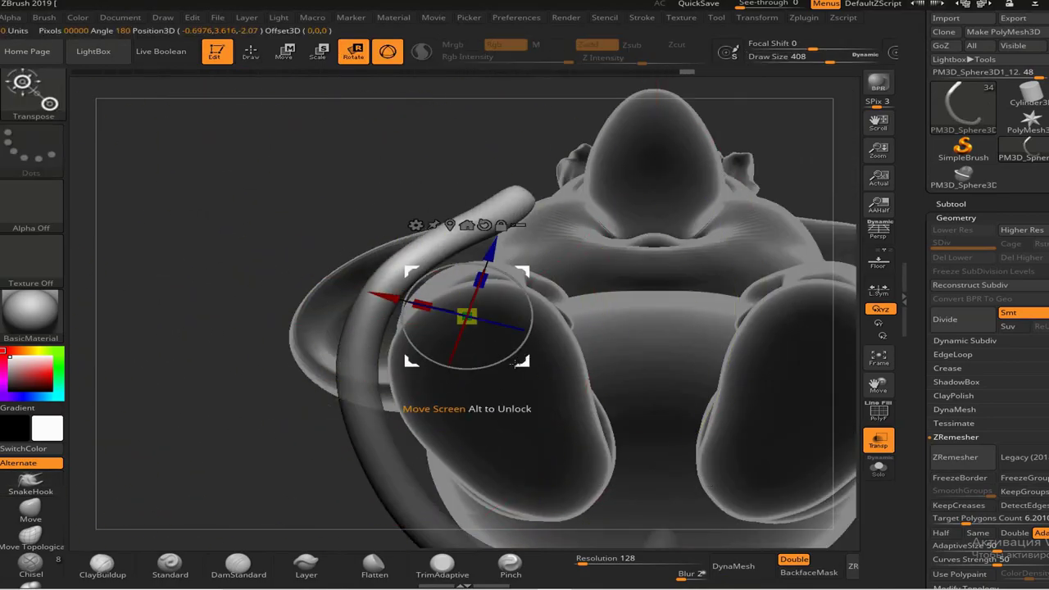
mouse_move(495, 255)
mouse_down()
mouse_move(627, 300)
mouse_move(137, 317)
mouse_move(307, 348)
mouse_up()
mouse_move(562, 328)
mouse_down()
mouse_move(740, 238)
mouse_move(439, 307)
mouse_up()
mouse_move(738, 459)
mouse_down()
mouse_move(573, 369)
mouse_move(311, 270)
mouse_move(588, 299)
mouse_move(569, 429)
mouse_move(410, 248)
mouse_move(307, 97)
mouse_up()
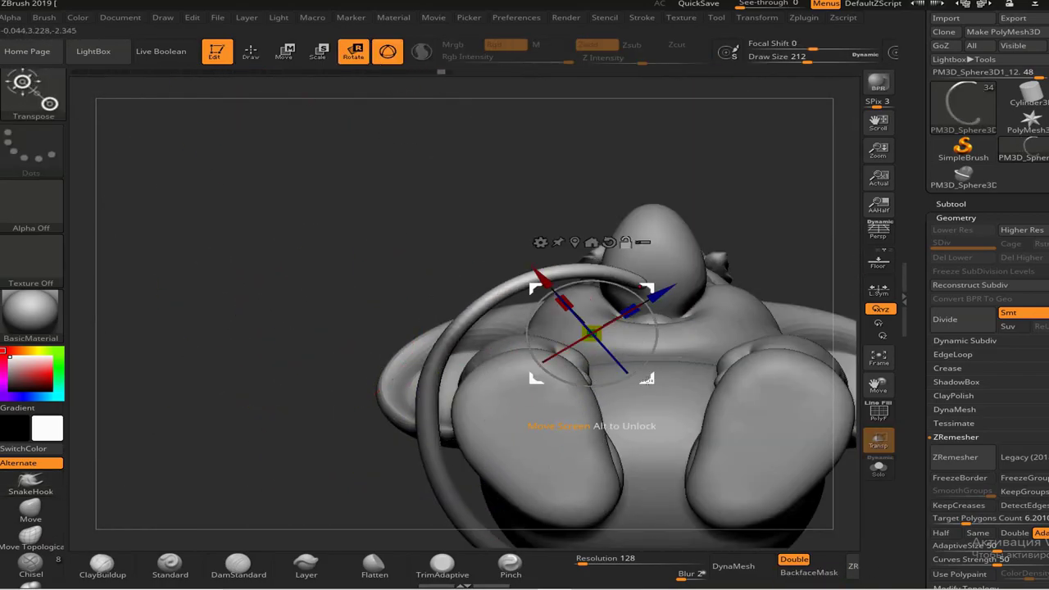
mouse_move(588, 419)
mouse_down()
mouse_move(778, 369)
mouse_move(901, 311)
mouse_move(433, 267)
mouse_move(586, 317)
mouse_move(473, 413)
mouse_up()
- Taper the tail toward its tip and shape it into a loop from the rump to the hands with SnakeHook
key(q)
drag(512, 346, 737, 344)
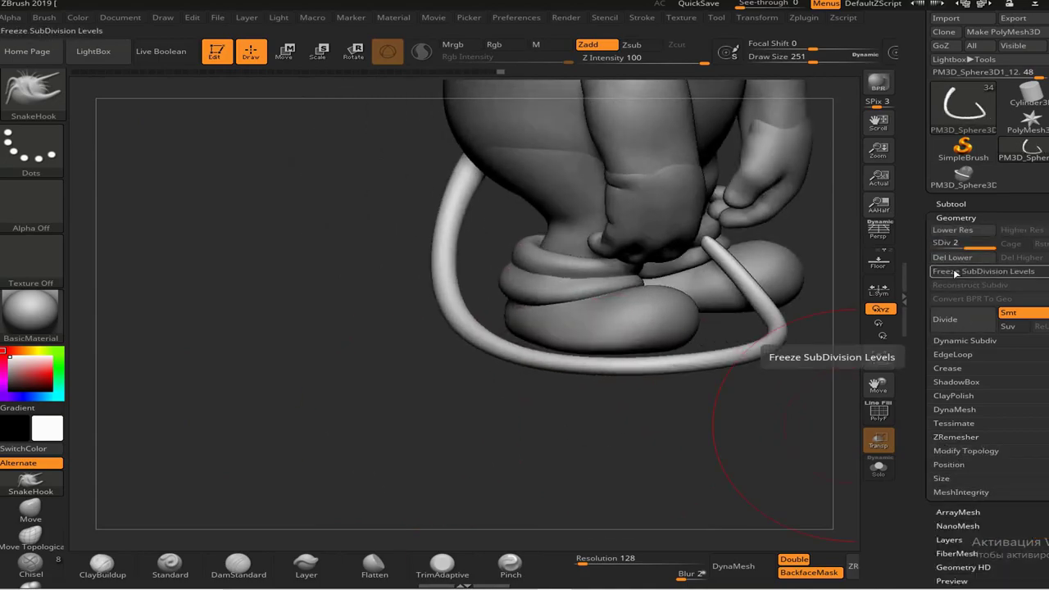
drag(691, 234, 536, 238)
key(space)
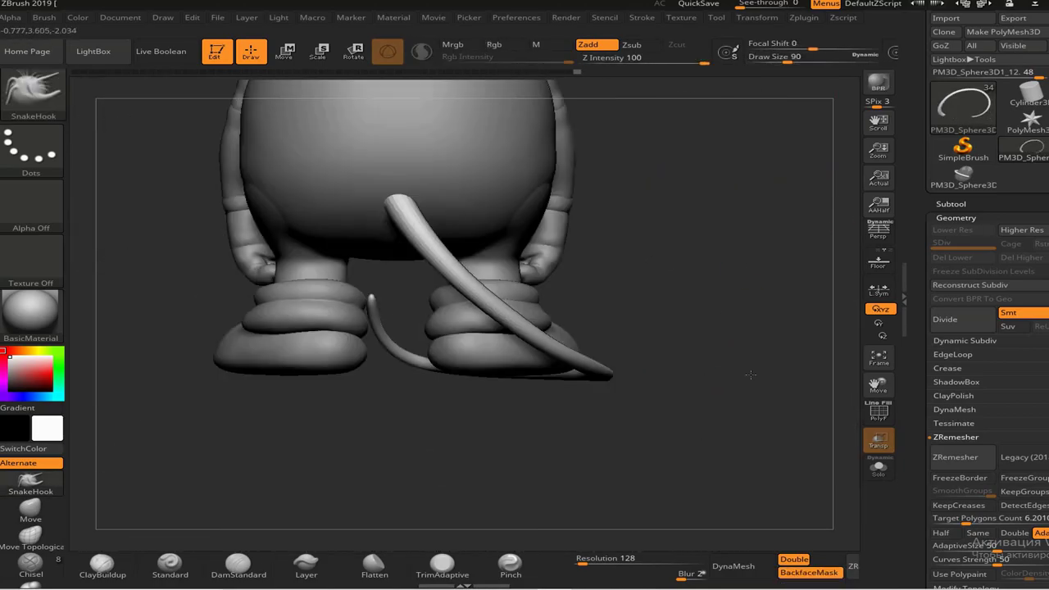
key(f)
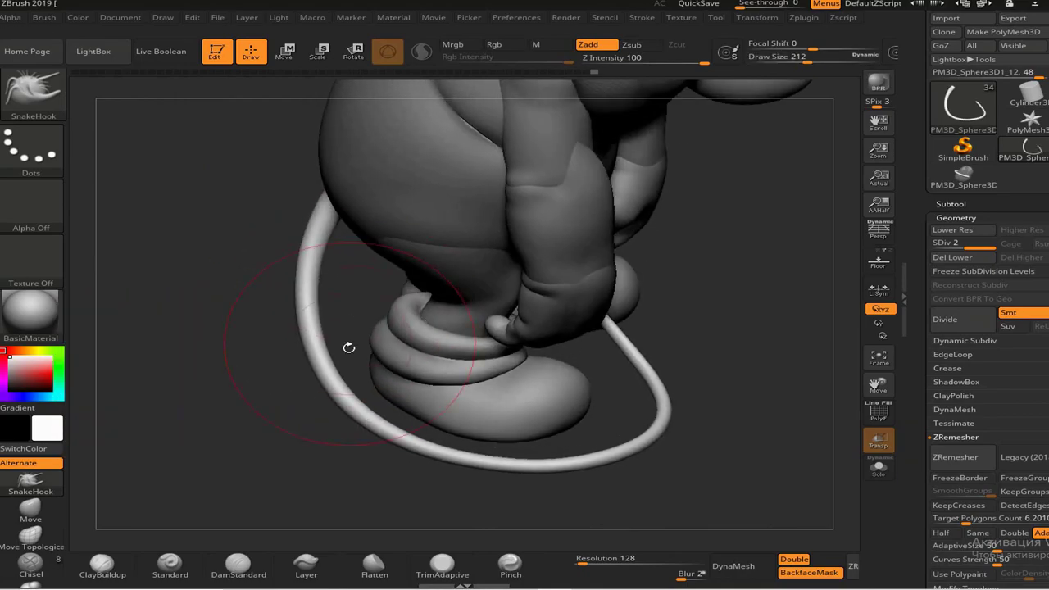
drag(348, 347, 739, 437)
mouse_move(511, 379)
mouse_down()
mouse_move(623, 393)
mouse_move(662, 382)
mouse_move(527, 372)
mouse_move(590, 377)
mouse_move(656, 344)
mouse_up()
drag(433, 456, 623, 123)
- Carve and smooth the wrinkles around the eyes and nose bridge, using DamStandard at Z Intensity 10
click(644, 58)
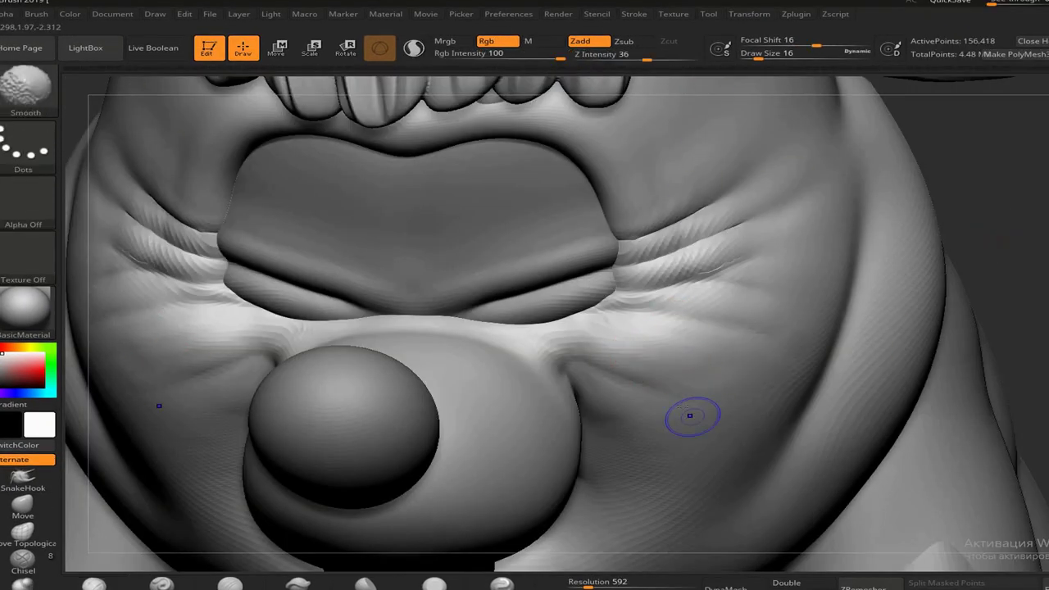
mouse_move(690, 415)
right_down()
mouse_move(608, 383)
mouse_move(597, 363)
mouse_move(964, 345)
mouse_move(770, 281)
right_up()
key(f)
mouse_move(104, 385)
right_down()
mouse_move(569, 254)
mouse_move(413, 382)
right_up()
key(f)
right_drag(756, 368, 582, 188)
mouse_move(599, 248)
alt+right_down()
mouse_move(877, 251)
mouse_move(469, 297)
mouse_move(475, 382)
mouse_move(875, 413)
mouse_move(497, 276)
mouse_move(824, 352)
mouse_move(819, 204)
alt+right_up()
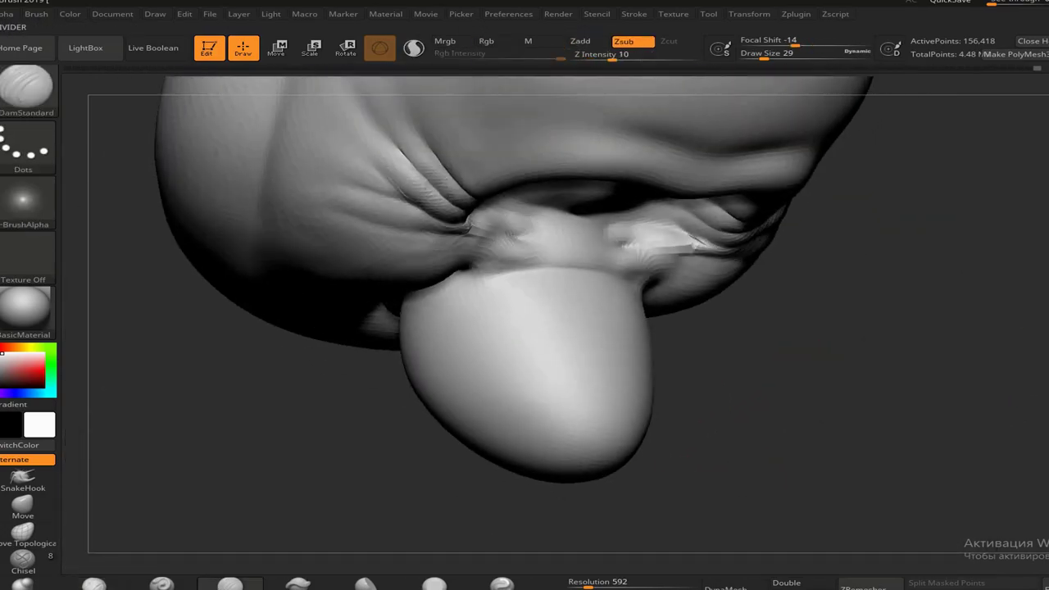
- Build up and crease the fold between the eyes and the muzzle, using ClayBuildup at Z Intensity 2 and DamStandard at Z Intensity 8
right_drag(370, 219, 565, 221)
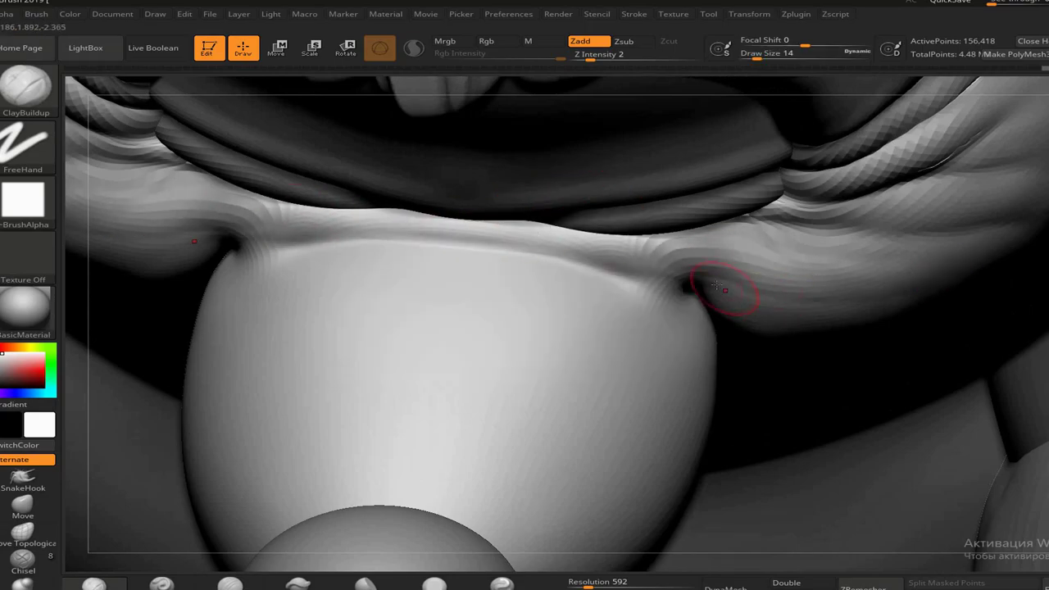
alt+right_drag(166, 432, 277, 221)
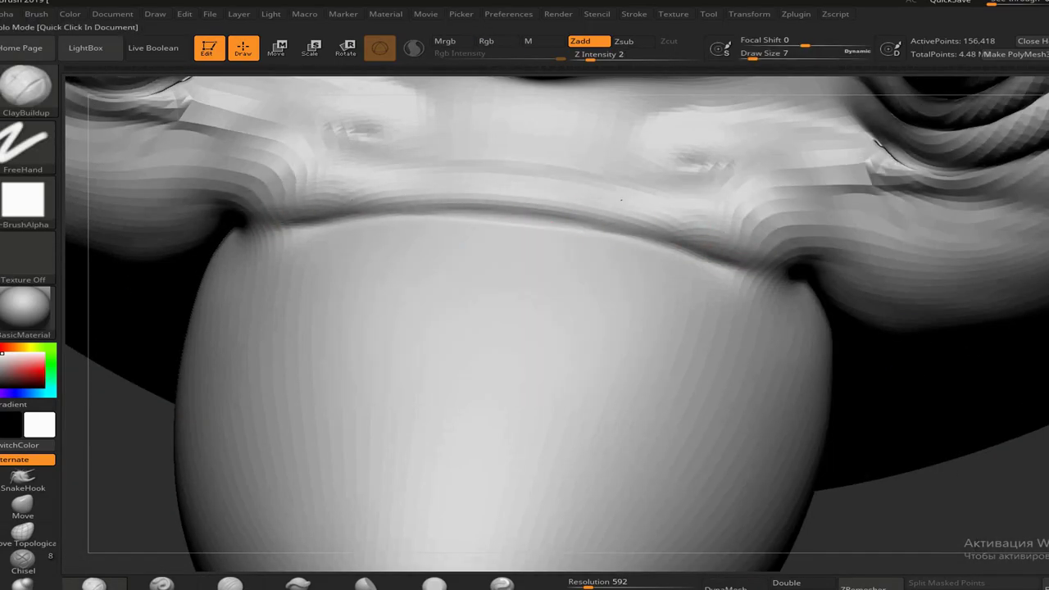
shift+right_drag(621, 199, 592, 276)
mouse_move(703, 262)
right_down()
mouse_move(459, 327)
mouse_move(199, 346)
mouse_move(531, 189)
right_up()
mouse_move(309, 342)
right_down()
mouse_move(538, 204)
mouse_move(694, 168)
mouse_move(377, 189)
right_up()
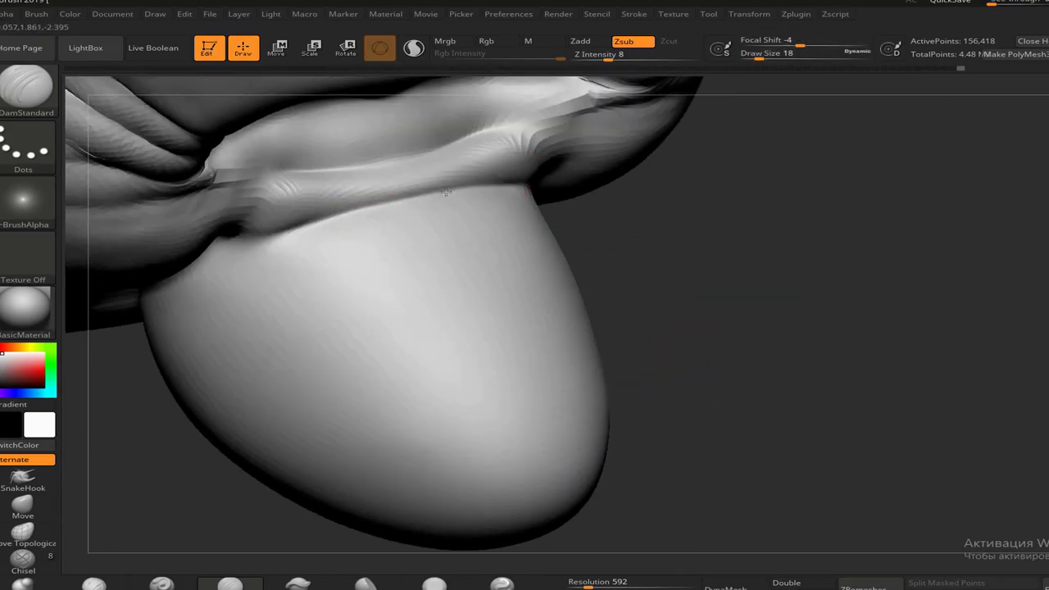
mouse_move(355, 197)
right_down()
mouse_move(322, 212)
mouse_move(574, 180)
mouse_move(819, 128)
mouse_move(486, 177)
mouse_move(652, 170)
right_up()
key(bracketright)
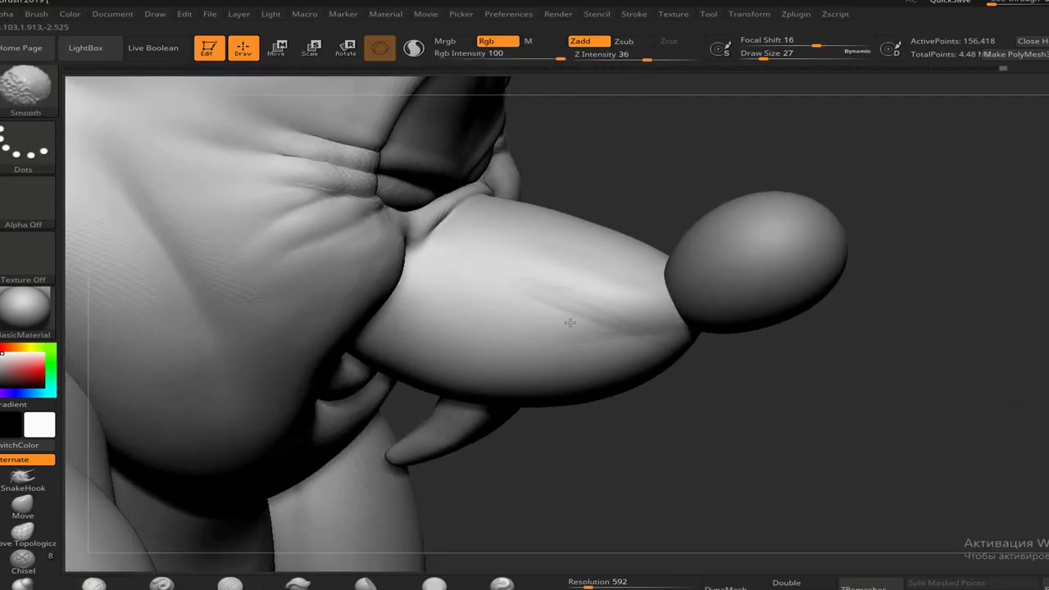
- Drop the head one subdivision level and refine the side and underside of the muzzle with ClayBuildup at Z Intensity 2
key(shift+d)
mouse_move(570, 323)
right_down()
mouse_move(950, 375)
mouse_move(363, 527)
mouse_move(631, 303)
right_up()
key(bracketright)
key(b)
key(c)
key(b)
mouse_move(594, 197)
right_down()
mouse_move(553, 187)
mouse_move(962, 468)
mouse_move(822, 353)
right_up()
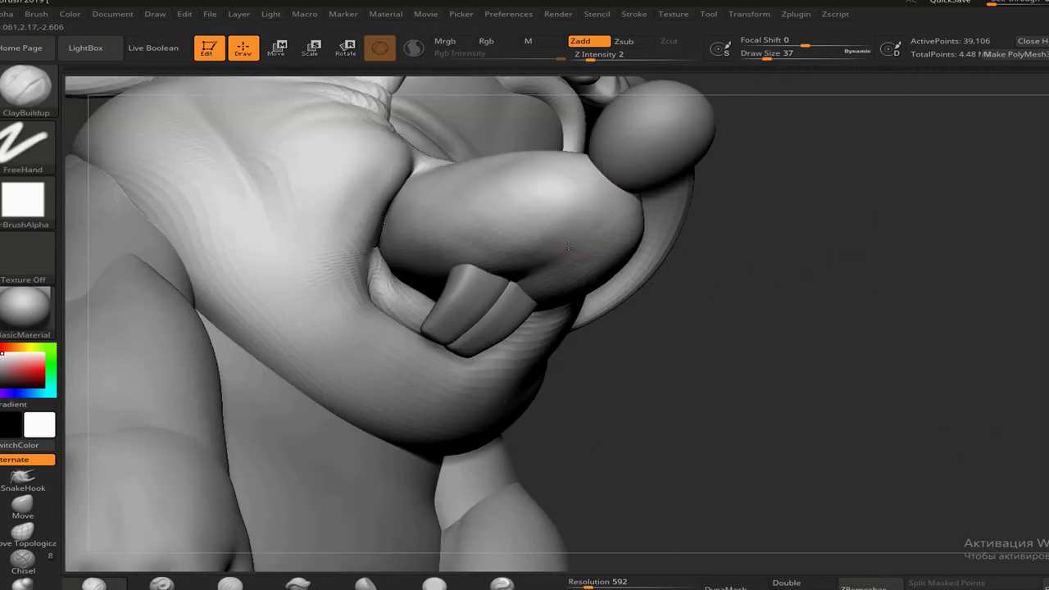
right_drag(569, 244, 855, 361)
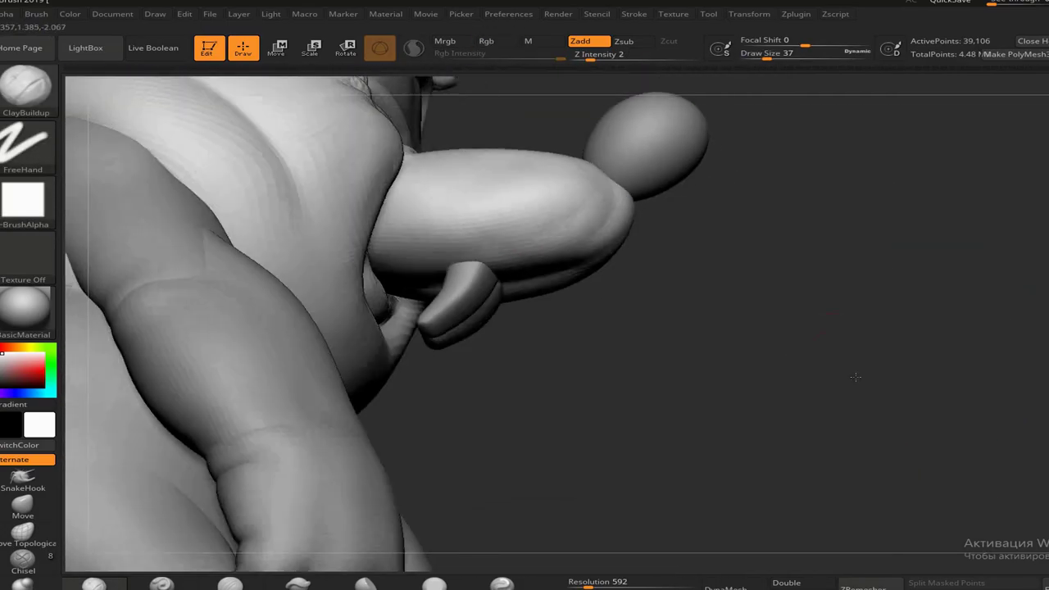
- Form wrinkle folds across the top of the muzzle with ClayBuildup at Z Intensity 2 and even them with Flatten at Z Intensity 1
key(b)
key(f)
key(l)
mouse_move(657, 311)
right_down()
mouse_move(740, 244)
mouse_move(976, 370)
mouse_move(566, 246)
mouse_move(871, 364)
right_up()
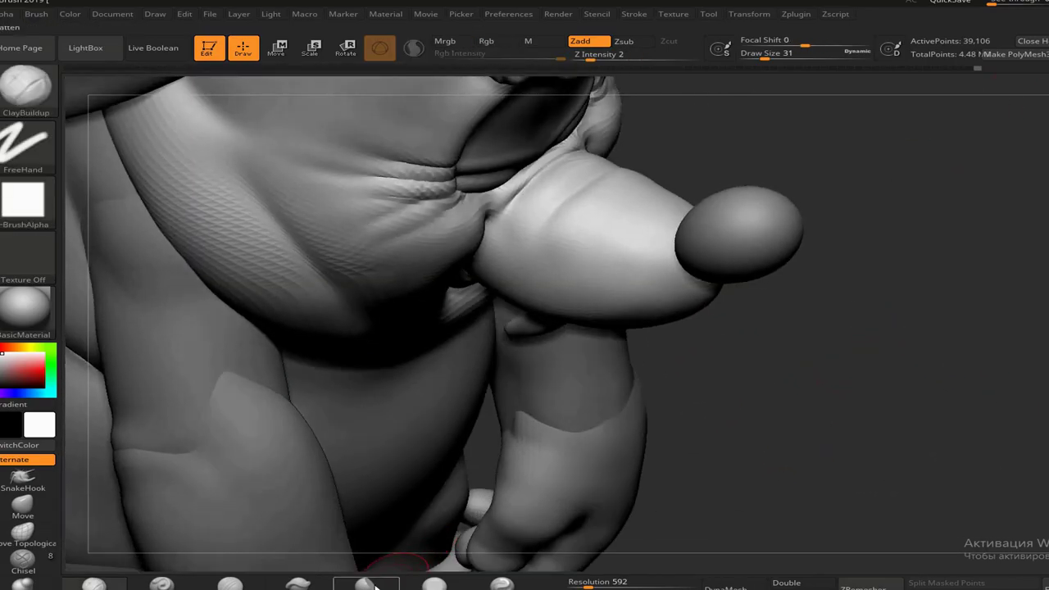
ctrl+right_drag(587, 286, 712, 272)
ctrl+right_drag(604, 148, 618, 138)
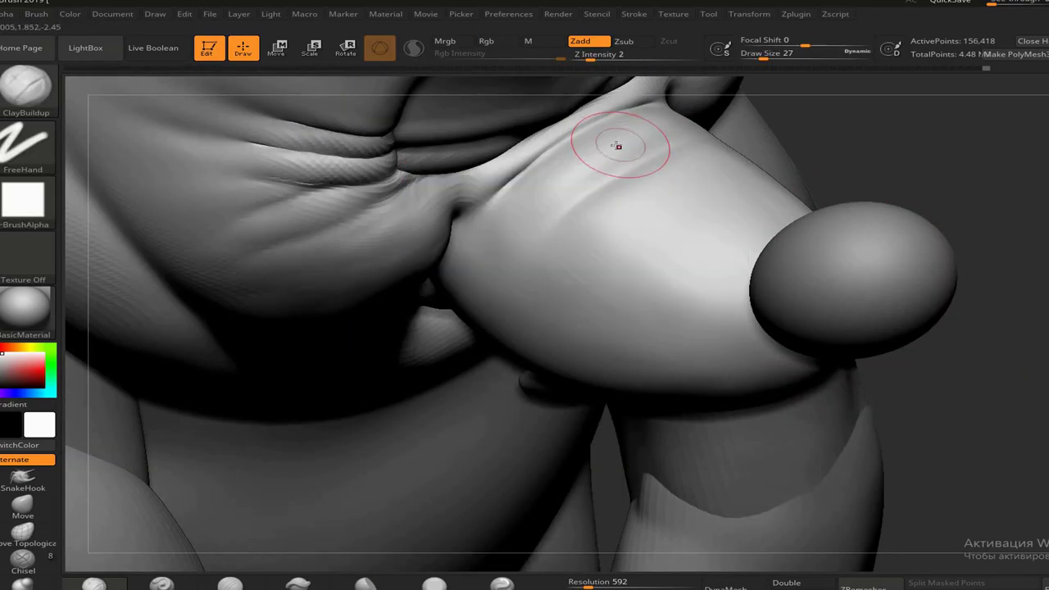
ctrl+right_drag(992, 397, 872, 416)
mouse_move(493, 280)
right_down()
mouse_move(457, 304)
mouse_move(665, 234)
mouse_move(741, 327)
mouse_move(613, 300)
mouse_move(819, 386)
mouse_move(946, 380)
mouse_move(705, 328)
right_up()
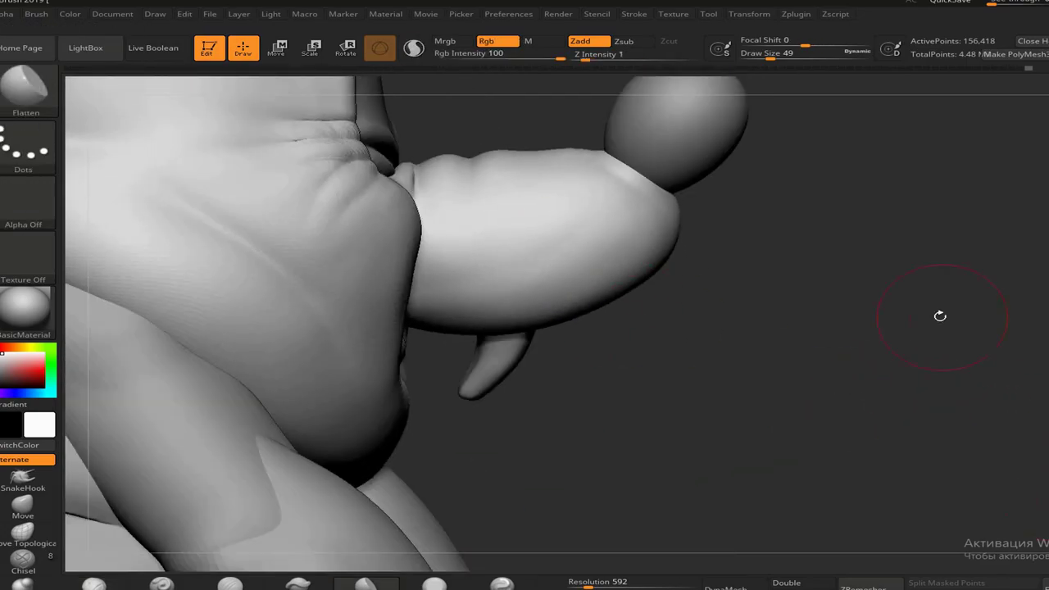
mouse_move(937, 311)
right_down()
mouse_move(679, 281)
mouse_move(773, 281)
mouse_move(347, 445)
mouse_move(634, 197)
right_up()
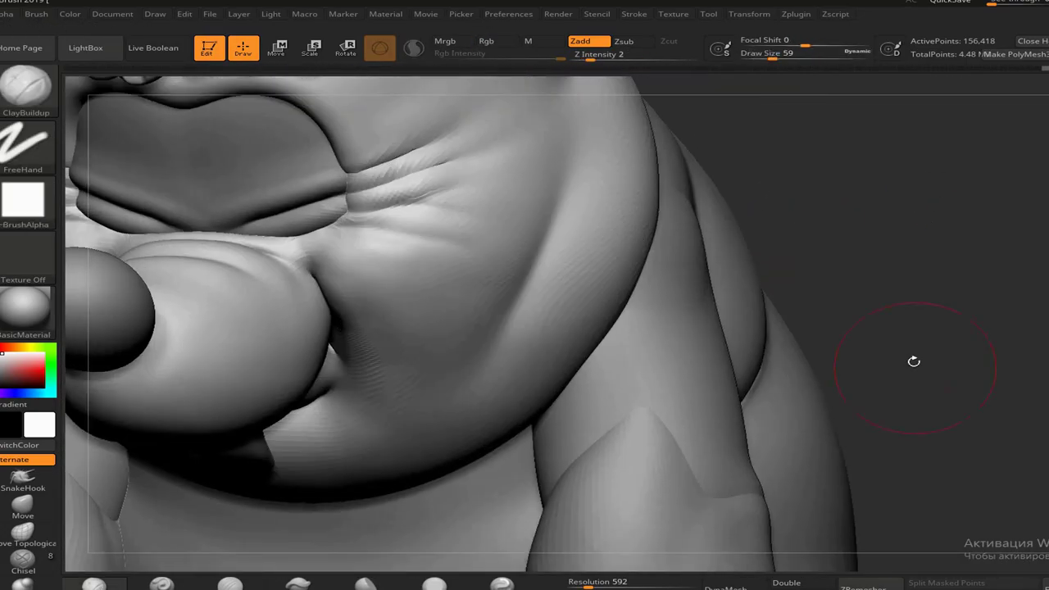
- Deepen the cheek and outer-eye wrinkles with DamStandard at Z Intensity 8 and fill their ridges with ClayBuildup at Z Intensity 2
right_drag(913, 360, 532, 236)
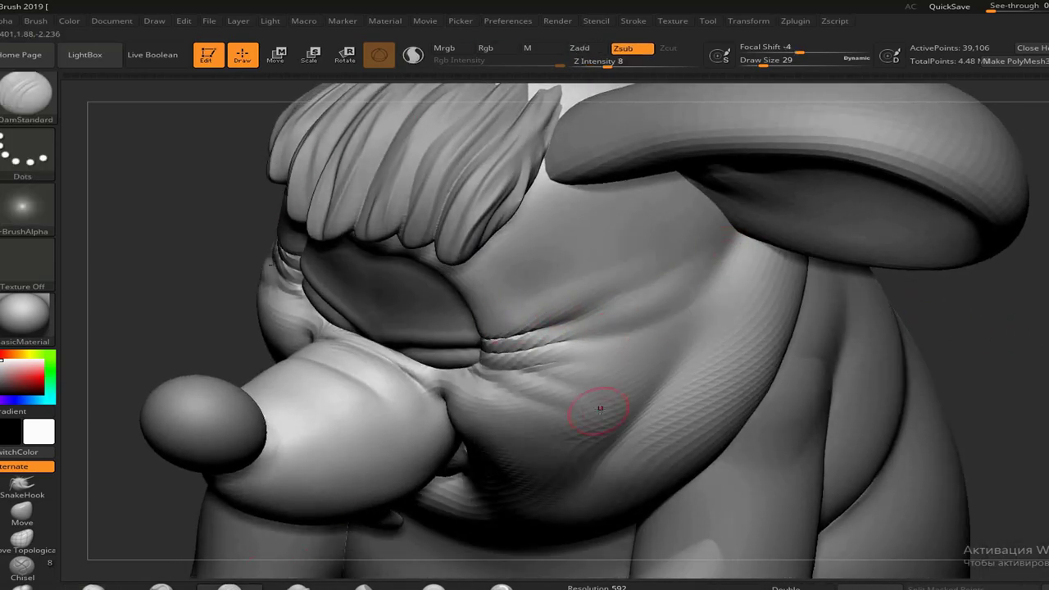
key(b)
key(c)
key(b)
key(space)
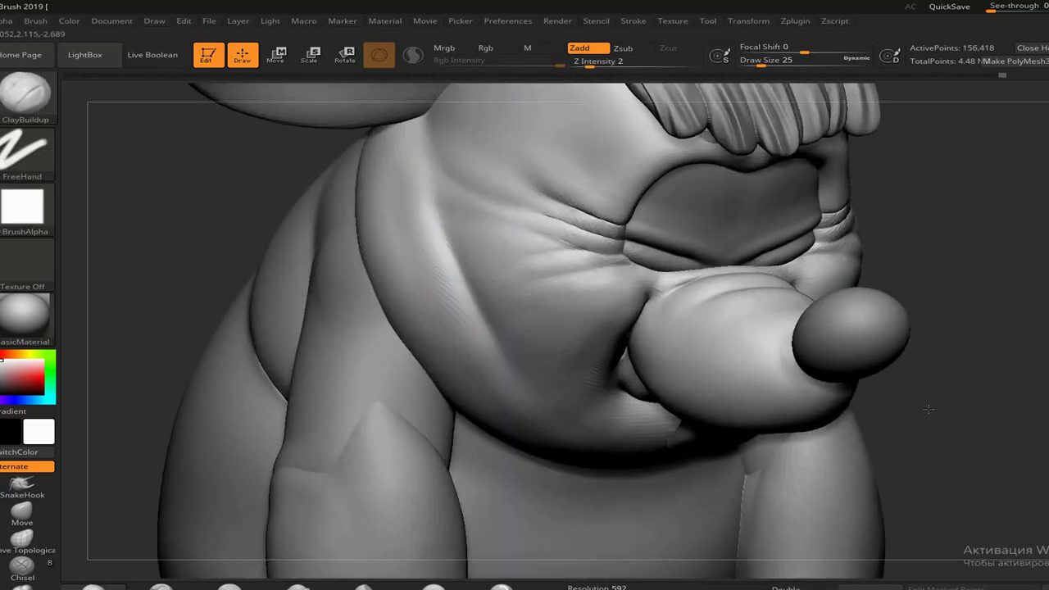
drag(928, 408, 886, 287)
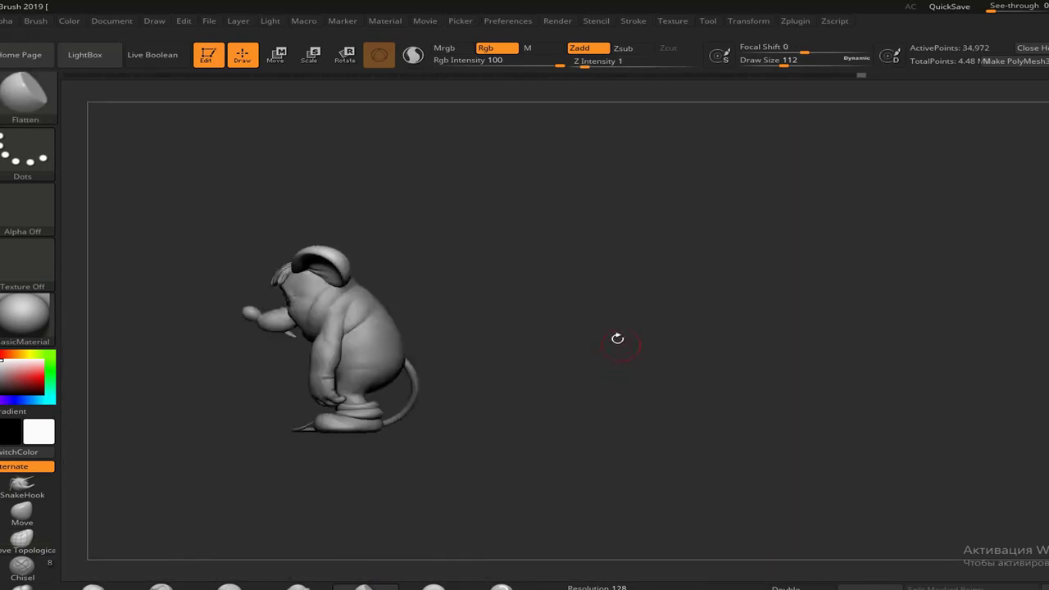
- Save the project
key(ctrl+s)
key(Return)
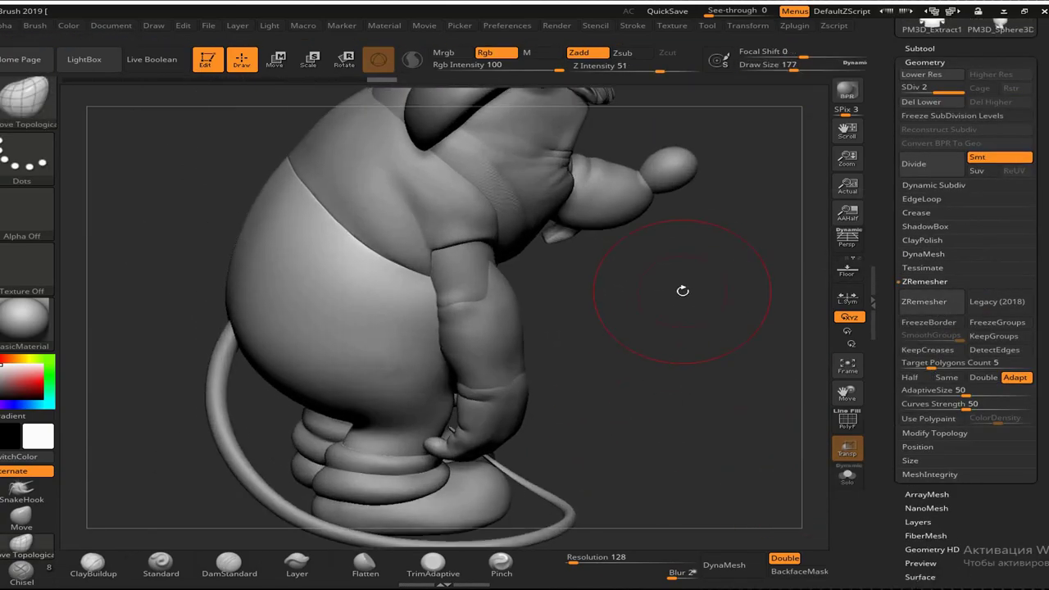
drag(683, 291, 660, 381)
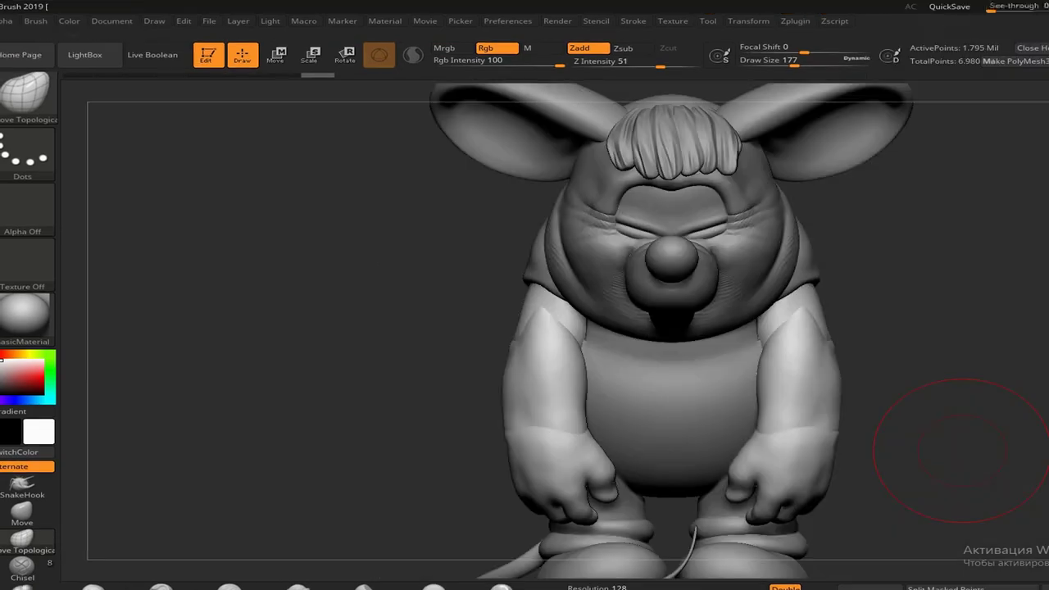
- Remesh the arms with DynaMesh at Resolution 712 and even out their forms with Flatten at Z Intensity 1
click(1048, 138)
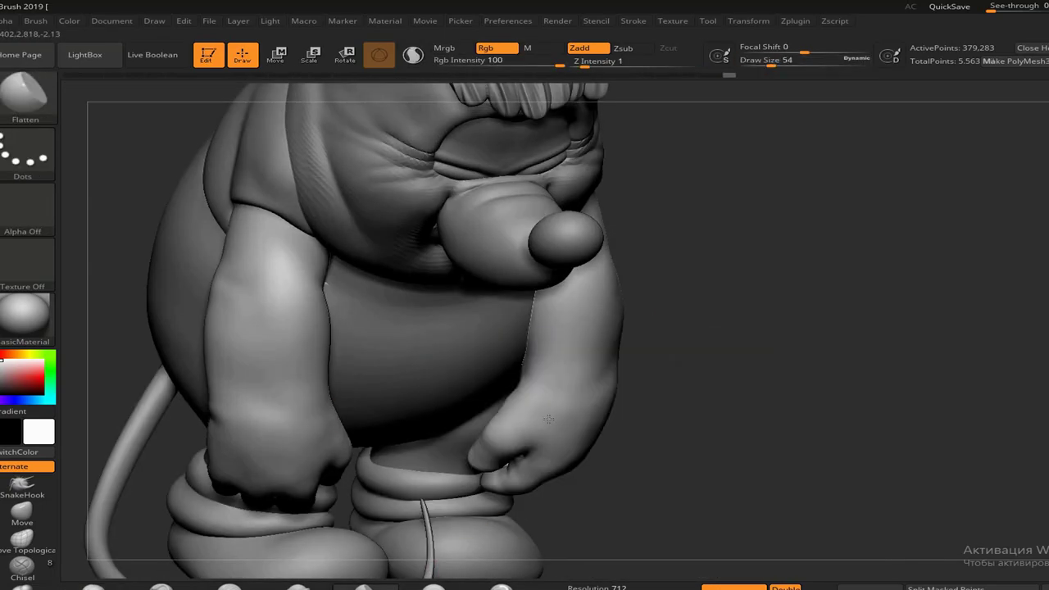
drag(548, 419, 188, 464)
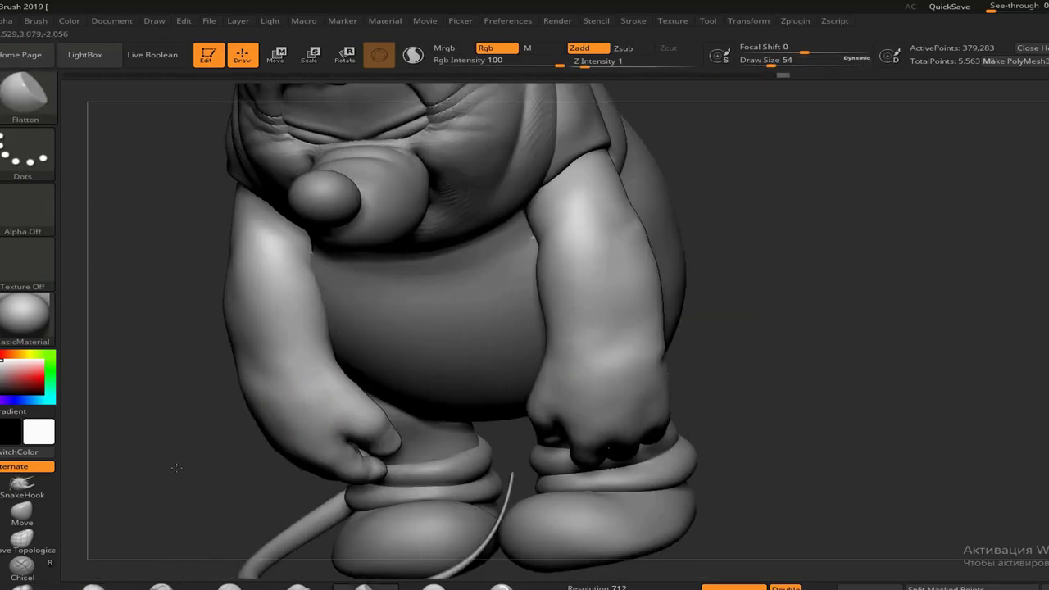
drag(601, 380, 772, 339)
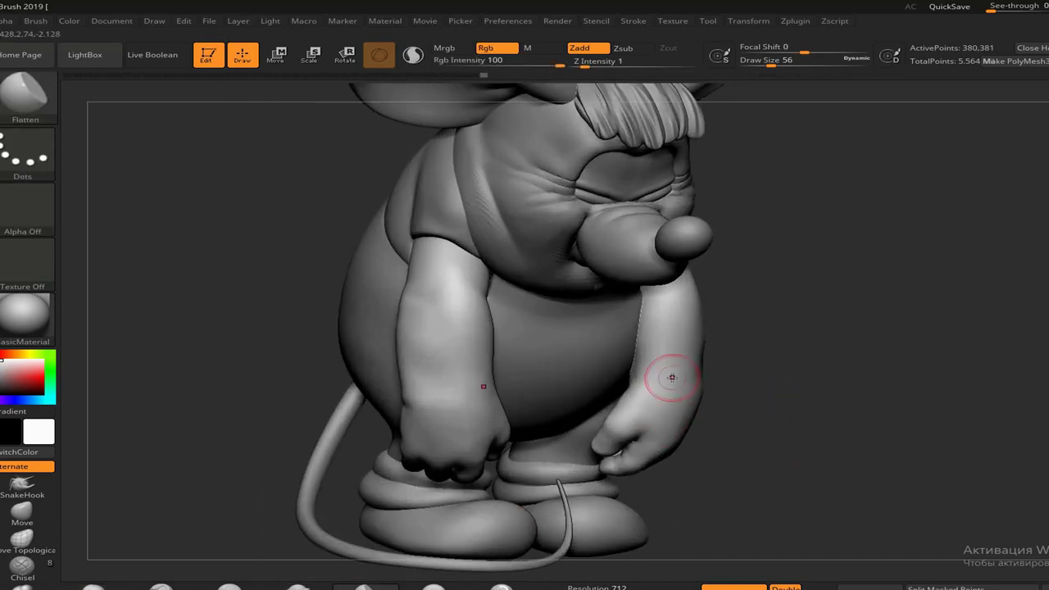
mouse_move(247, 582)
ctrl+right_down()
mouse_move(480, 276)
mouse_move(513, 251)
ctrl+right_up()
- Refine the shirt's front hem and sleeve openings with ClayBuildup at Z Intensity 1, Pinch at Z Intensity 9 and smoothing
mouse_move(168, 200)
right_down()
mouse_move(393, 237)
mouse_move(636, 257)
mouse_move(574, 377)
mouse_move(502, 472)
mouse_move(943, 413)
mouse_move(536, 435)
right_up()
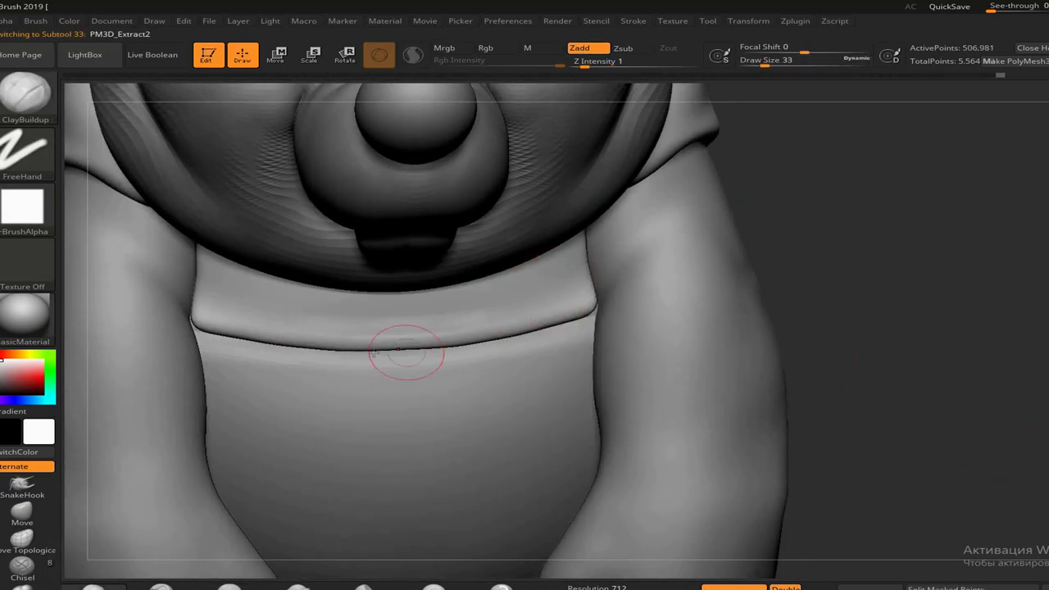
right_drag(402, 352, 831, 315)
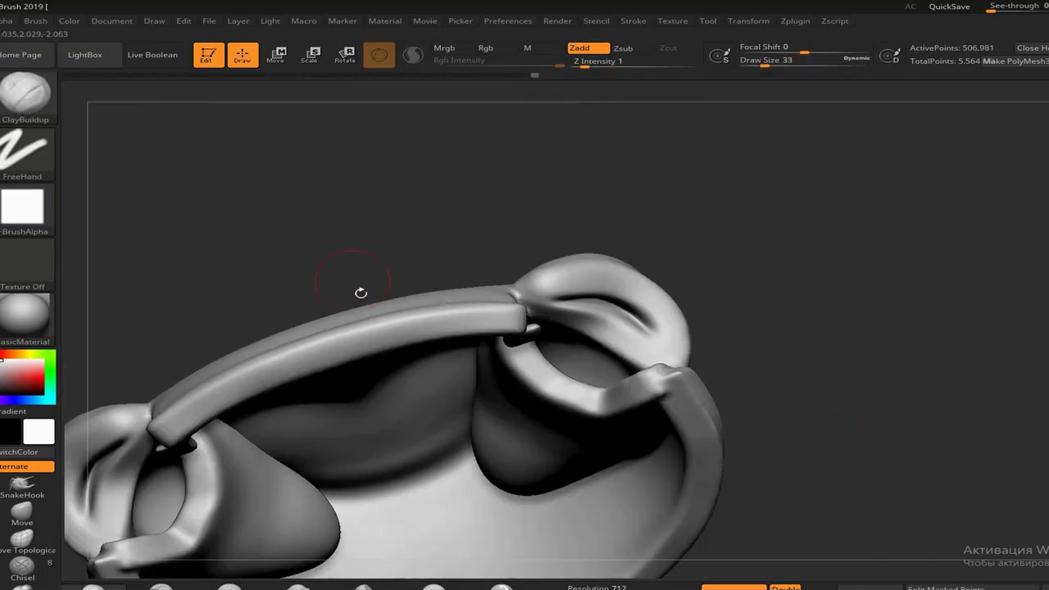
right_drag(361, 293, 868, 299)
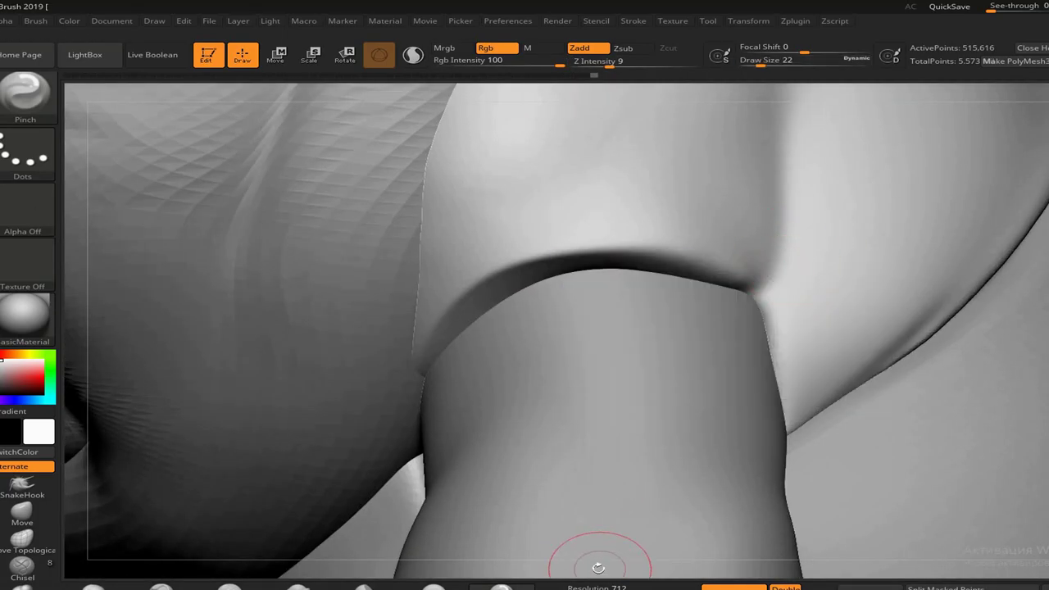
right_drag(598, 562, 469, 269)
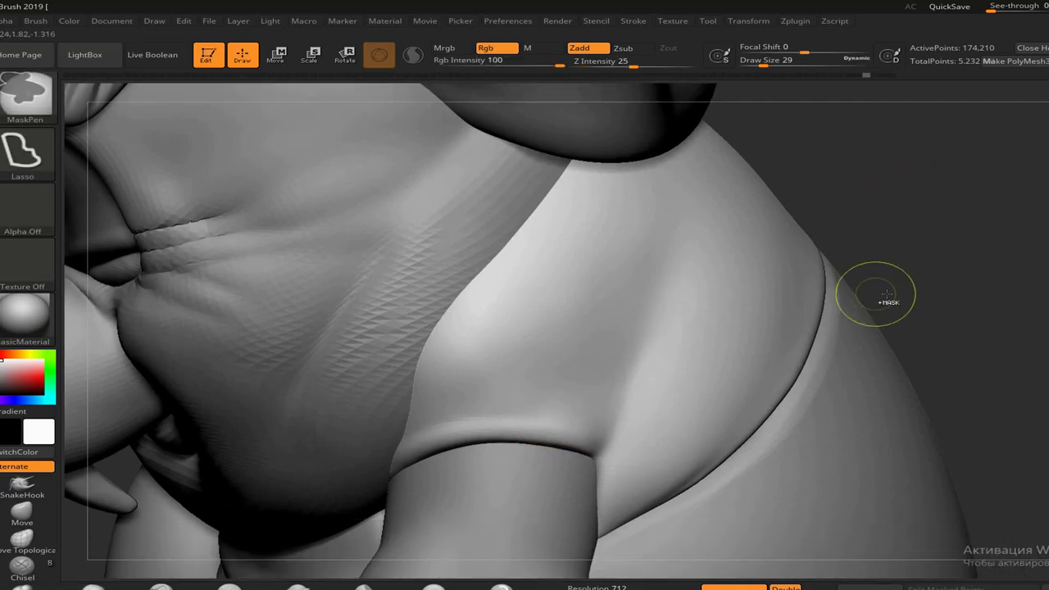
shift+click(553, 421)
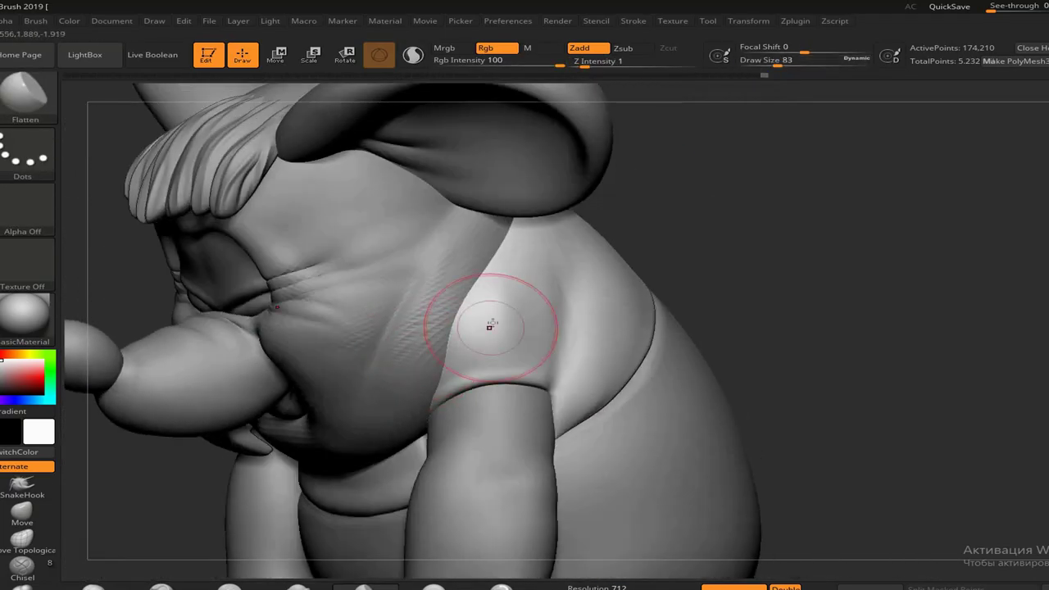
- Build up the shirt's shoulder and back above the pants waistband with ClayBuildup at Z Intensity 1
key(b)
key(c)
key(b)
drag(696, 328, 829, 350)
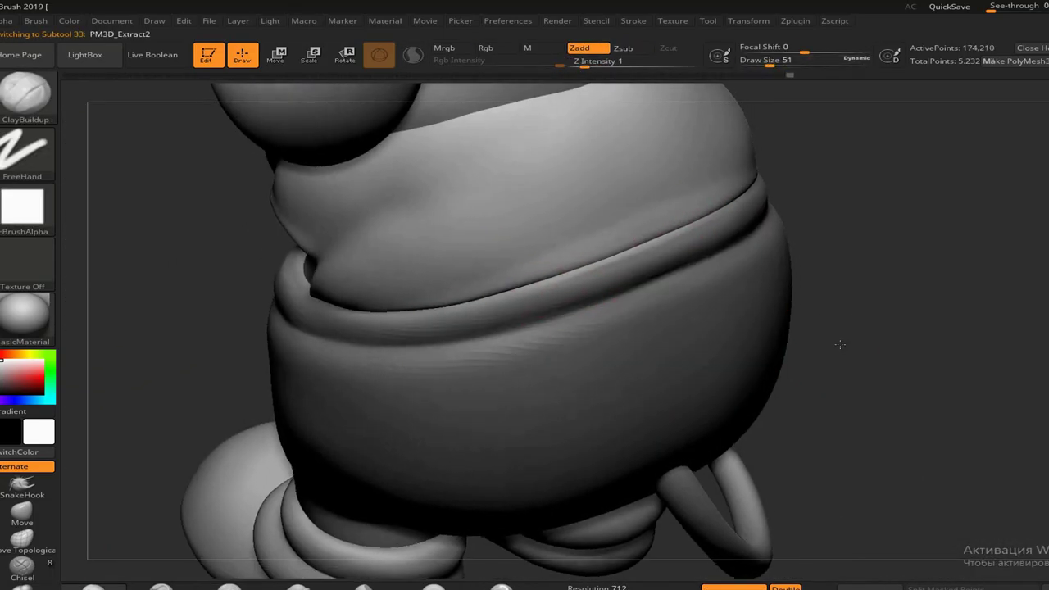
- Reshape the pants' waistband and seat with SnakeHook and Move Topological, and smooth the tops of the legs
drag(840, 344, 571, 92)
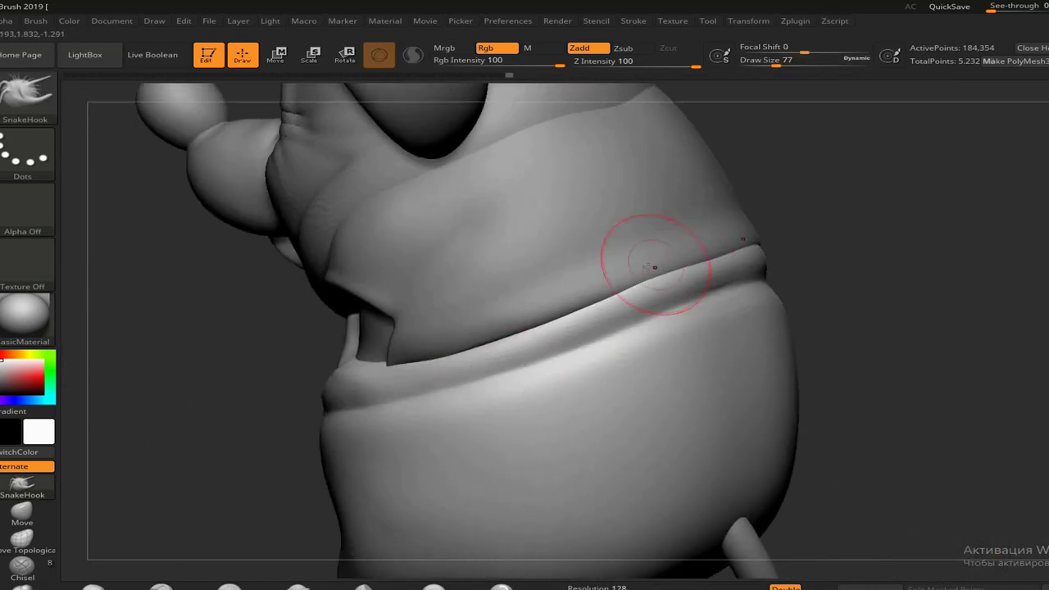
drag(684, 265, 205, 562)
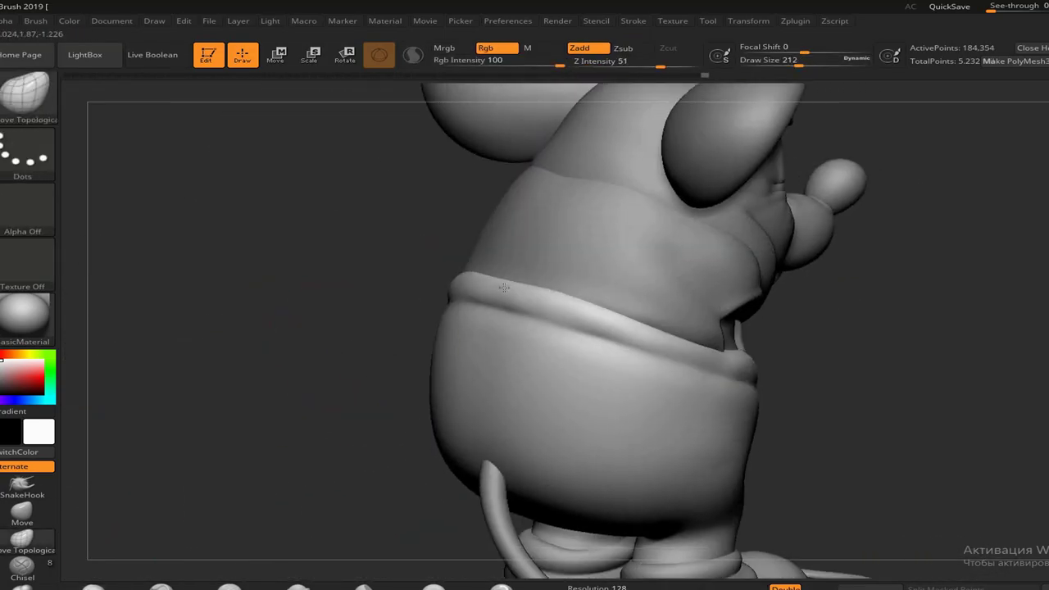
drag(758, 373, 792, 344)
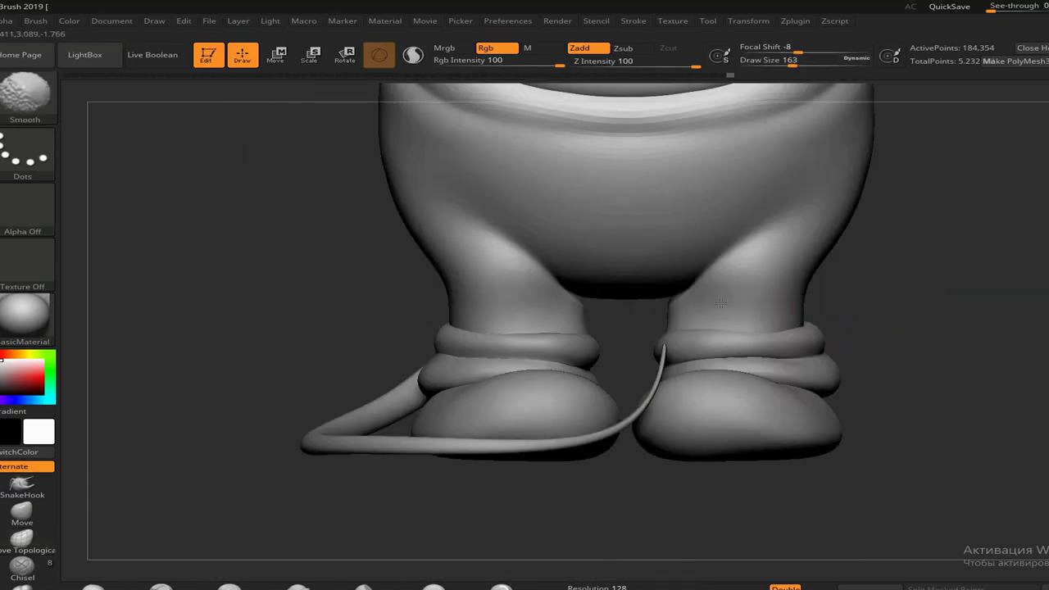
- Load the Slash1 brush from the brush library and carve fabric folds into the shirt's sleeves, shoulders and back hem
click(114, 60)
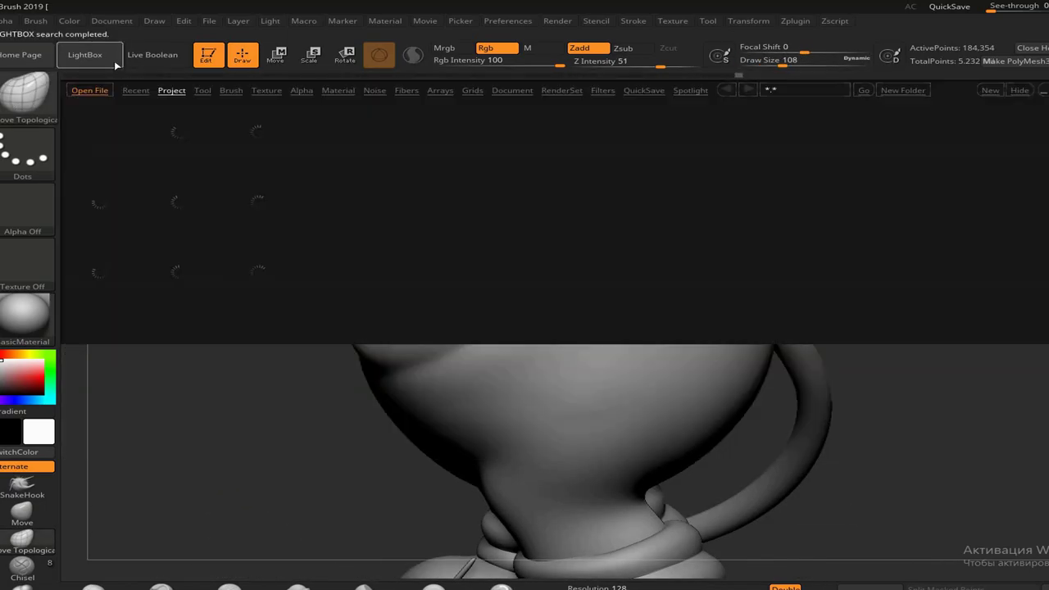
click(231, 90)
double_click(101, 131)
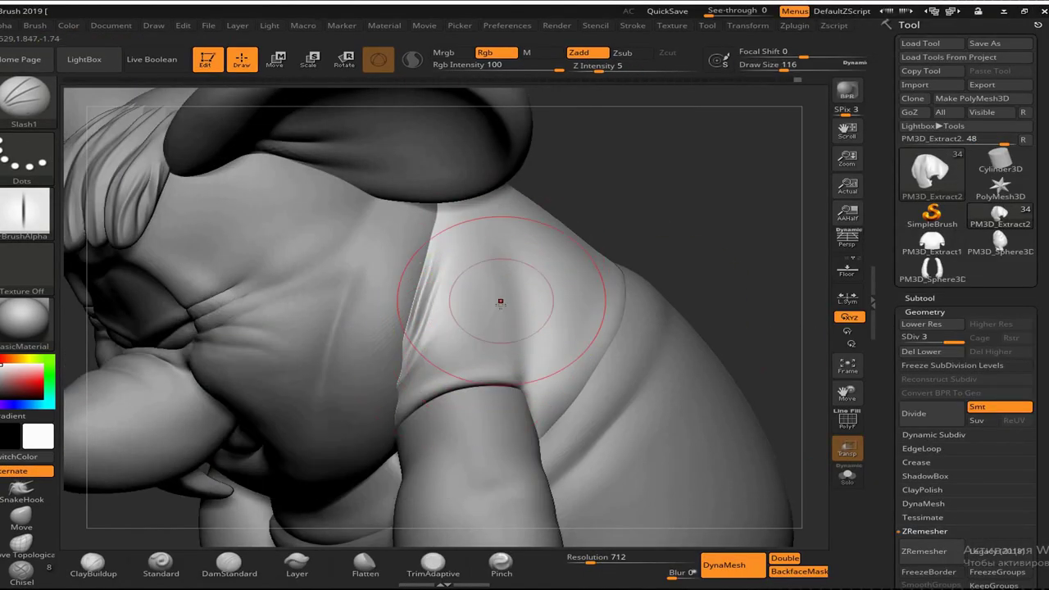
right_drag(500, 303, 486, 333)
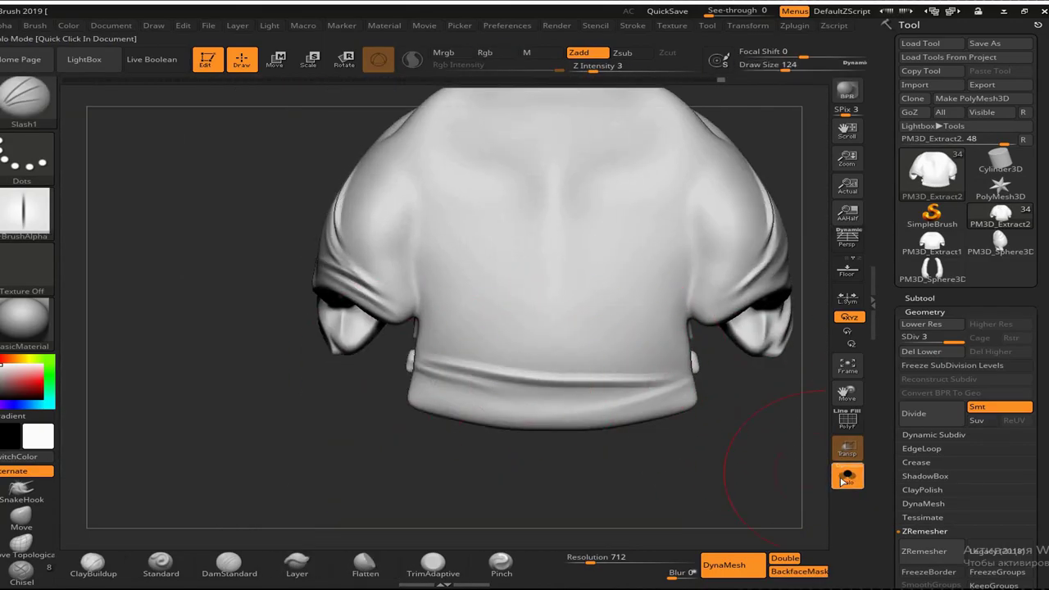
click(846, 477)
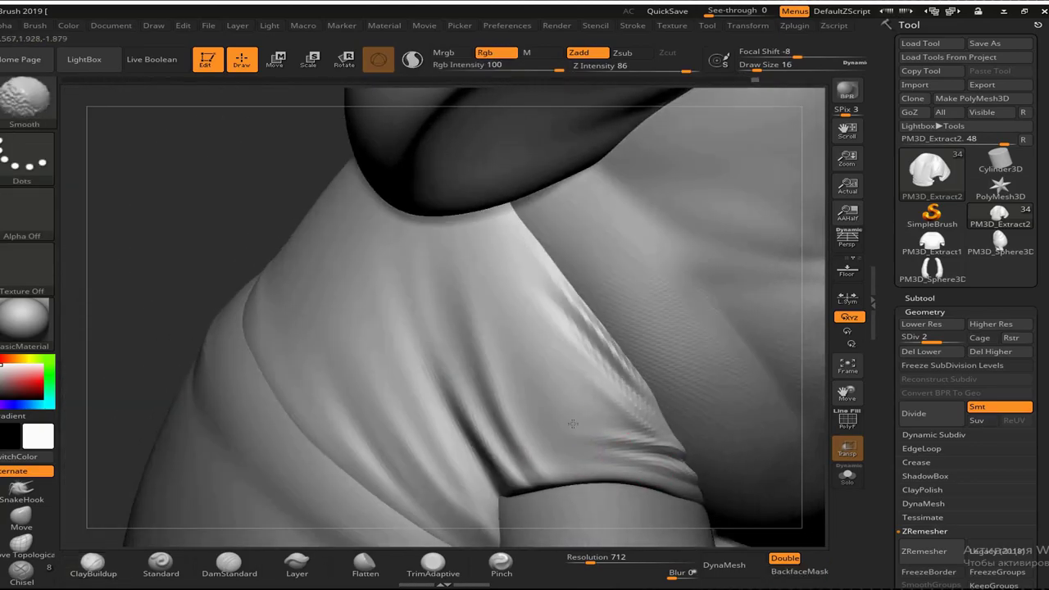
- Soften the shoulder and sleeve folds with Smooth at Z Intensity 86 and refine them with ClayBuildup at Z Intensity 1
drag(125, 293, 516, 373)
drag(246, 282, 303, 367)
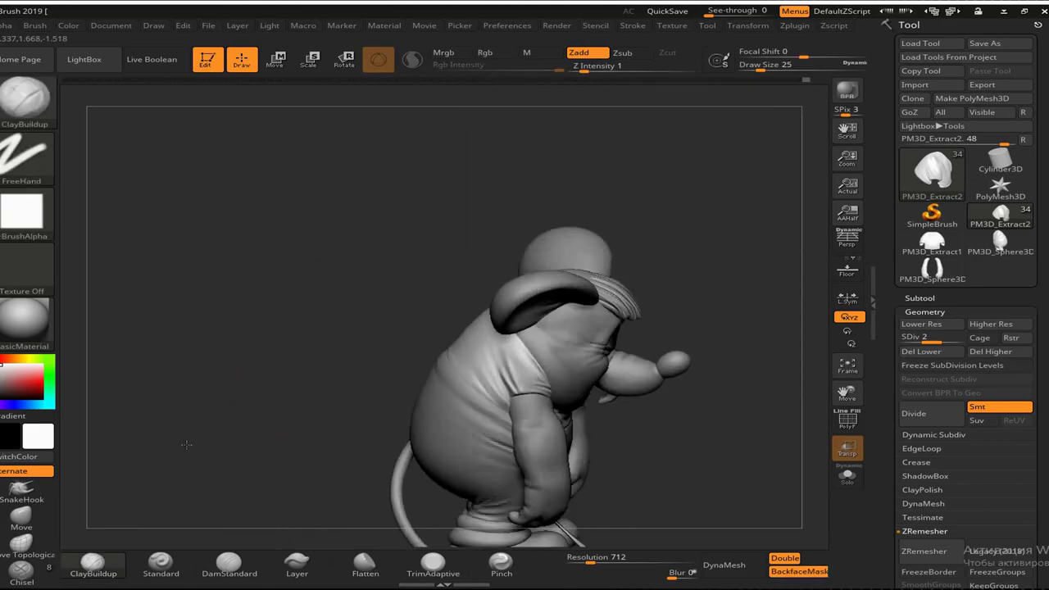
drag(303, 368, 91, 110)
- Flatten the shirt's upper back below the neck, then raise the shirt to subdivision level 3 and refine its back folds with ClayBuildup
drag(414, 312, 693, 351)
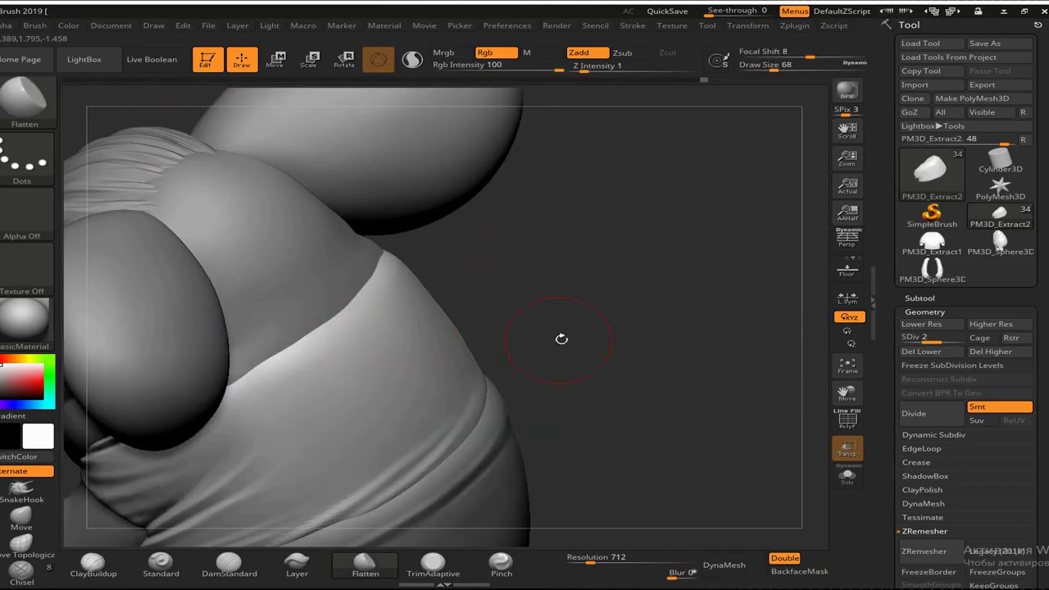
right_click(561, 338)
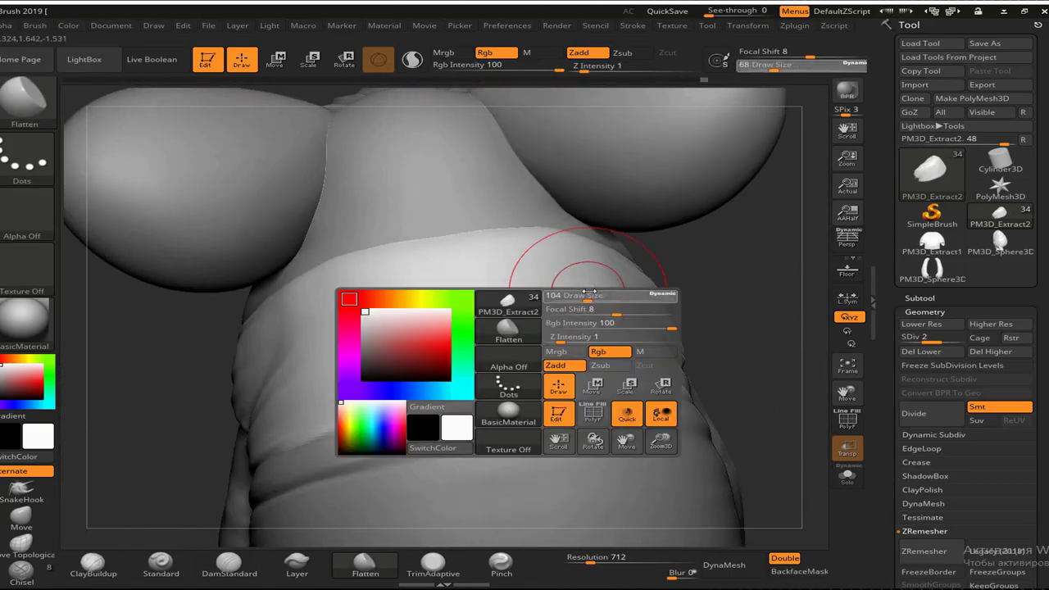
key(shift+d)
drag(344, 263, 153, 535)
key(d)
key(d)
drag(653, 353, 533, 374)
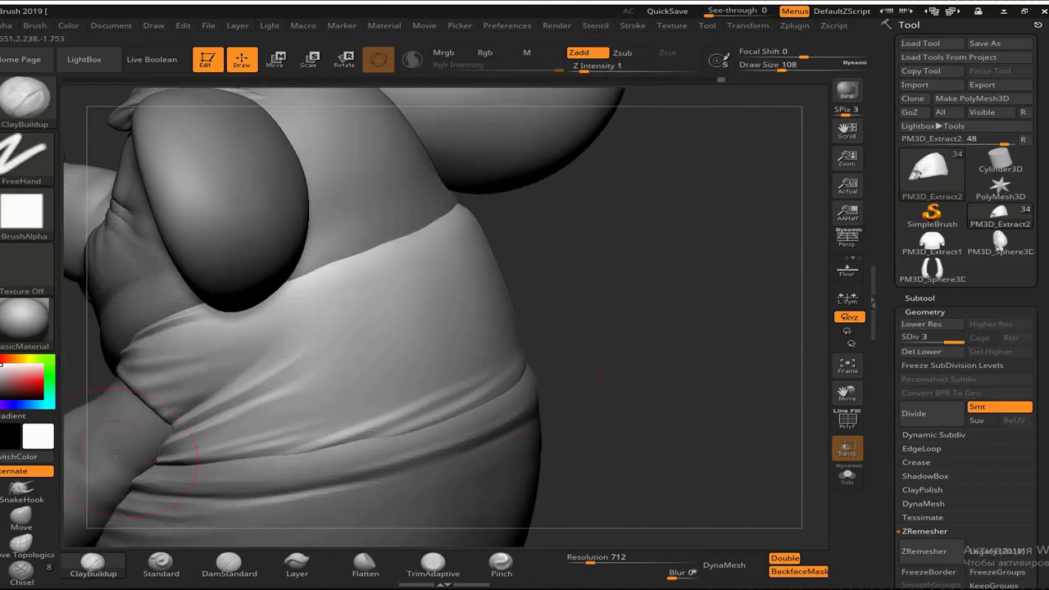
- Soften the folds around the shirt's sleeves with the Flatten brush at Z Intensity 1
key(d)
key(d)
drag(719, 410, 680, 375)
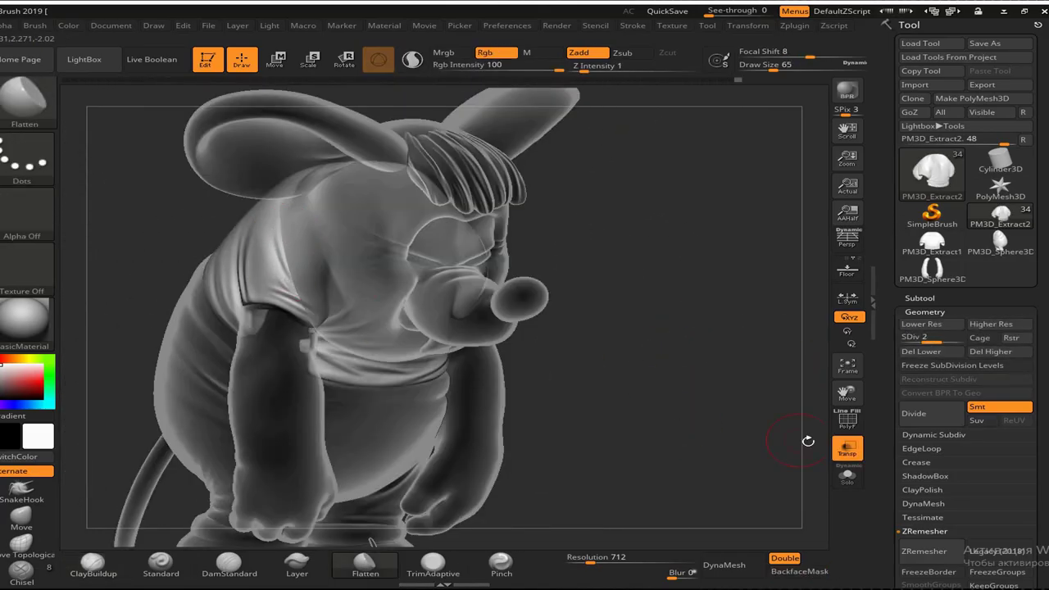
drag(808, 441, 584, 283)
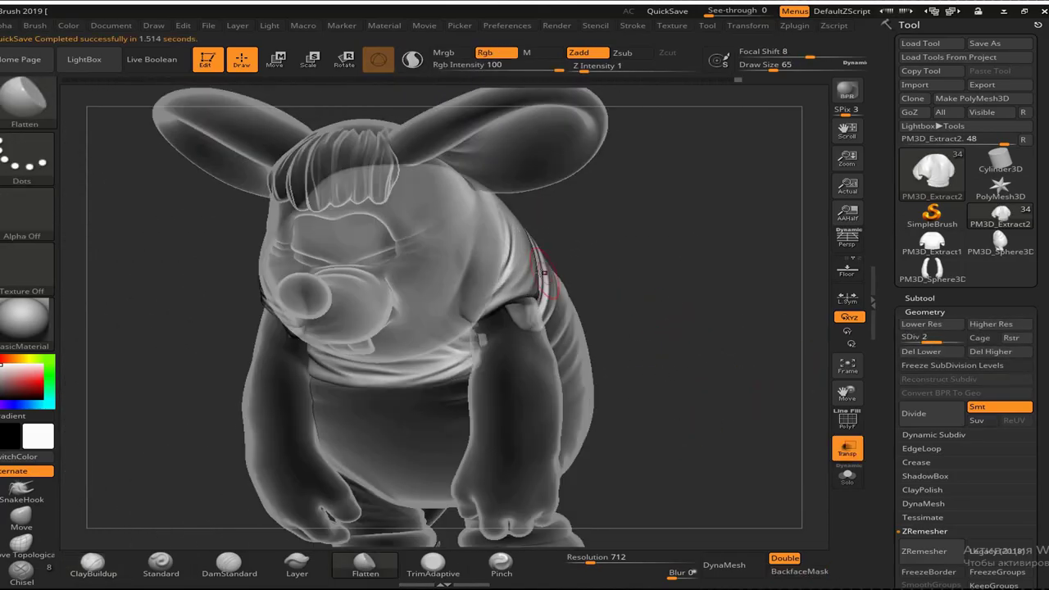
mouse_move(664, 323)
mouse_down()
mouse_move(421, 258)
mouse_move(683, 356)
mouse_move(513, 282)
mouse_up()
- Carve finer fabric folds into the shirt's shoulder and upper back with Slash1 at Z Intensity 4
key(space)
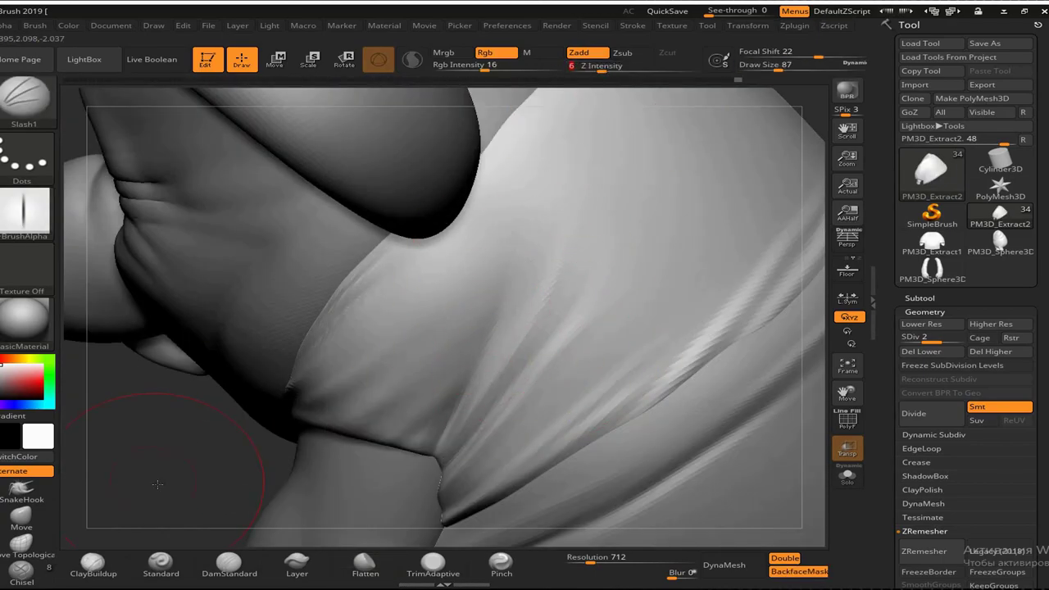
drag(158, 485, 213, 459)
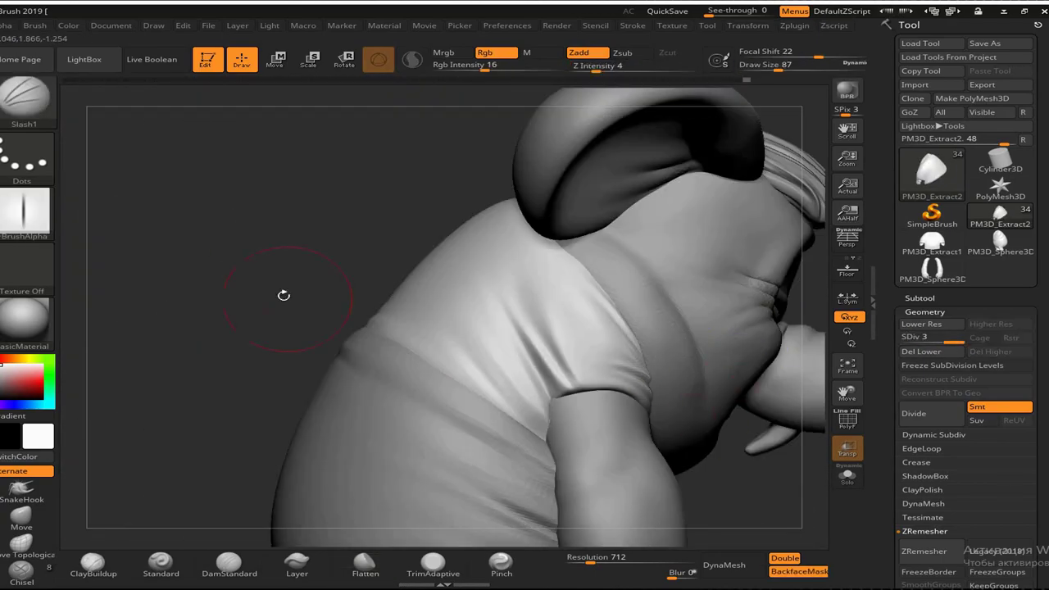
mouse_move(281, 295)
mouse_down()
mouse_move(196, 320)
mouse_move(480, 410)
mouse_move(470, 393)
mouse_move(468, 412)
mouse_move(503, 398)
mouse_move(440, 358)
mouse_move(715, 453)
mouse_move(620, 374)
mouse_up()
key(f)
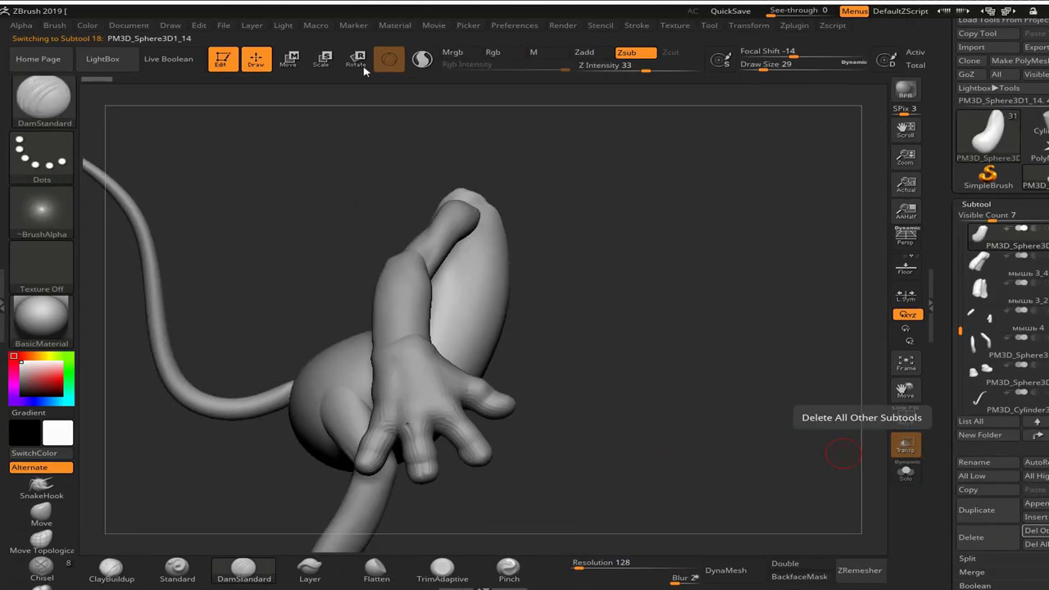
- Isolate the second body's torso, reshape its top with SnakeHook and smooth it at Z Intensity 44
key(q)
mouse_move(442, 361)
mouse_down()
mouse_move(608, 347)
mouse_move(467, 280)
mouse_up()
key(space)
mouse_move(379, 270)
right_down()
mouse_move(679, 241)
mouse_move(574, 328)
mouse_move(405, 398)
right_up()
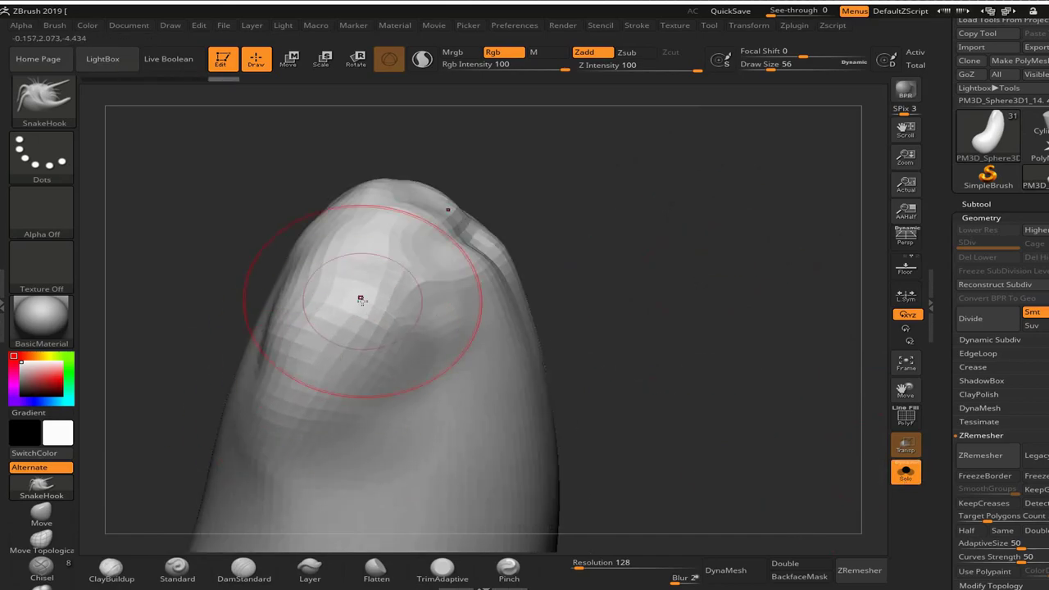
right_drag(492, 245, 648, 317)
key(space)
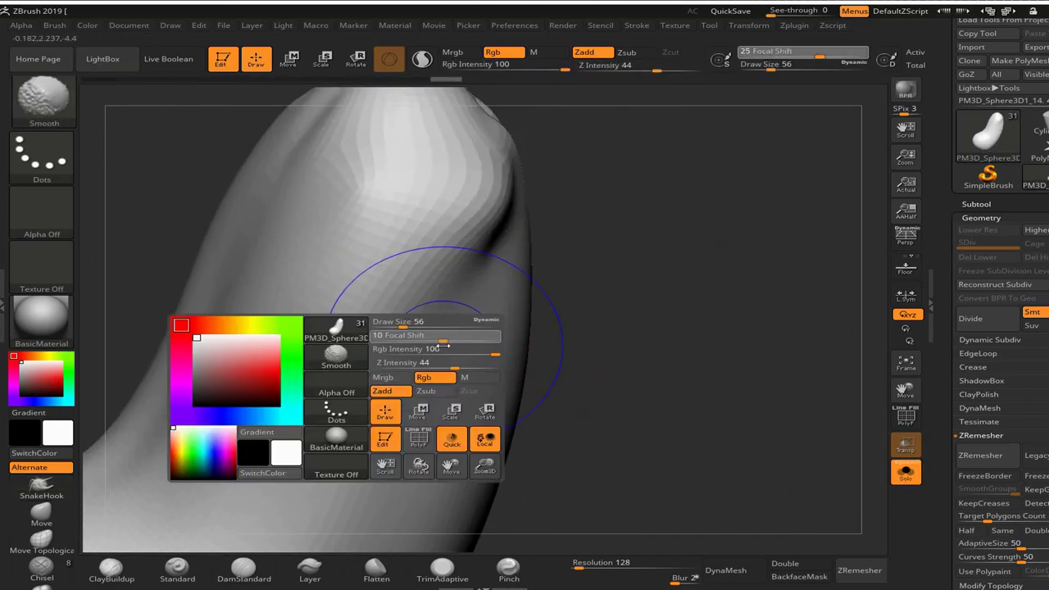
drag(508, 255, 547, 256)
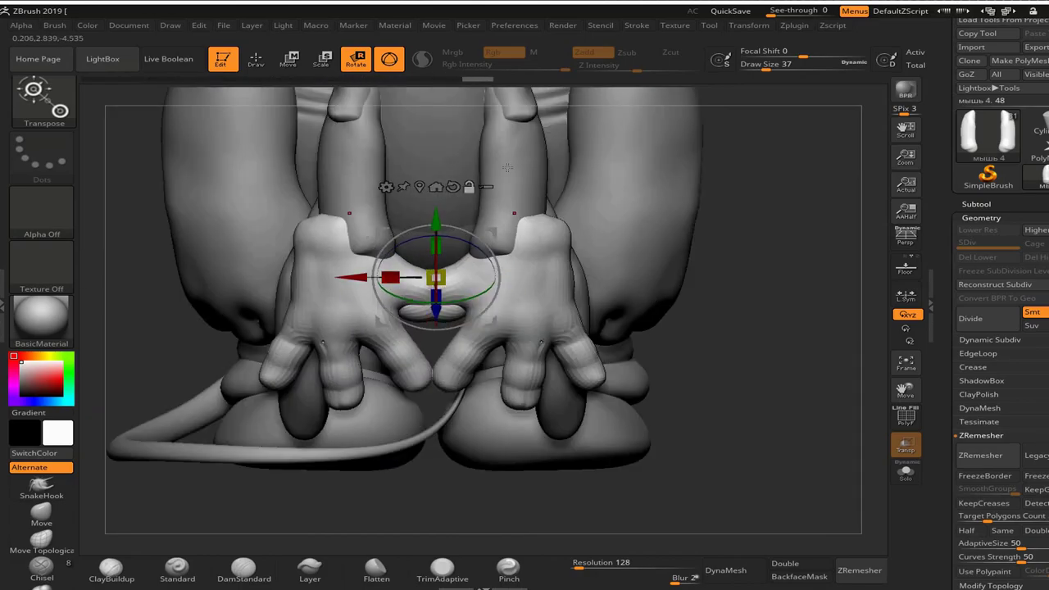
- Reposition the second character's hands below the forearms and smooth the arms around the elbows
drag(508, 167, 439, 265)
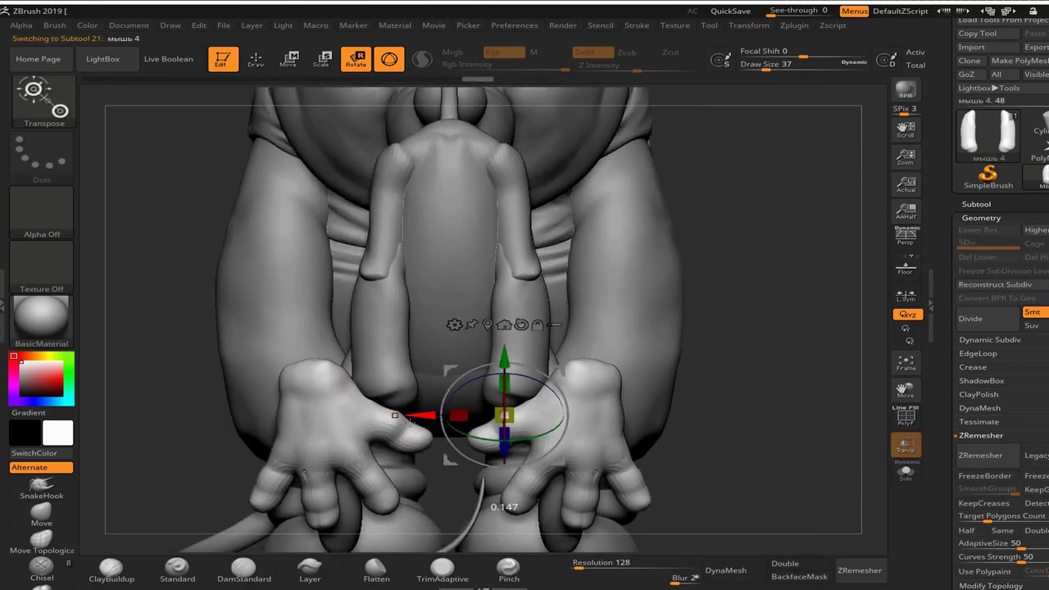
key(q)
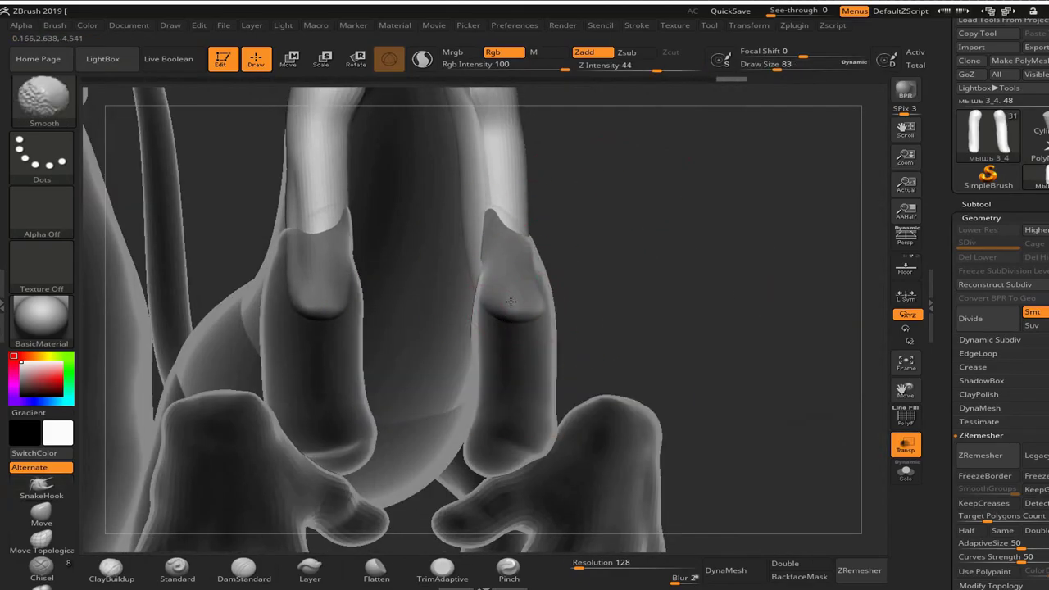
shift+drag(511, 303, 486, 271)
right_drag(499, 264, 338, 202)
mouse_move(777, 434)
right_down()
mouse_move(398, 175)
mouse_move(742, 336)
right_up()
key(space)
- Refine the joints between the upper arms and forearms, and split the two hands into separate subtools
alt+click(351, 321)
mouse_move(351, 320)
right_down()
mouse_move(459, 270)
mouse_move(529, 356)
mouse_move(592, 321)
mouse_move(616, 291)
right_up()
alt+click(616, 292)
right_drag(245, 188, 680, 401)
alt+click(680, 402)
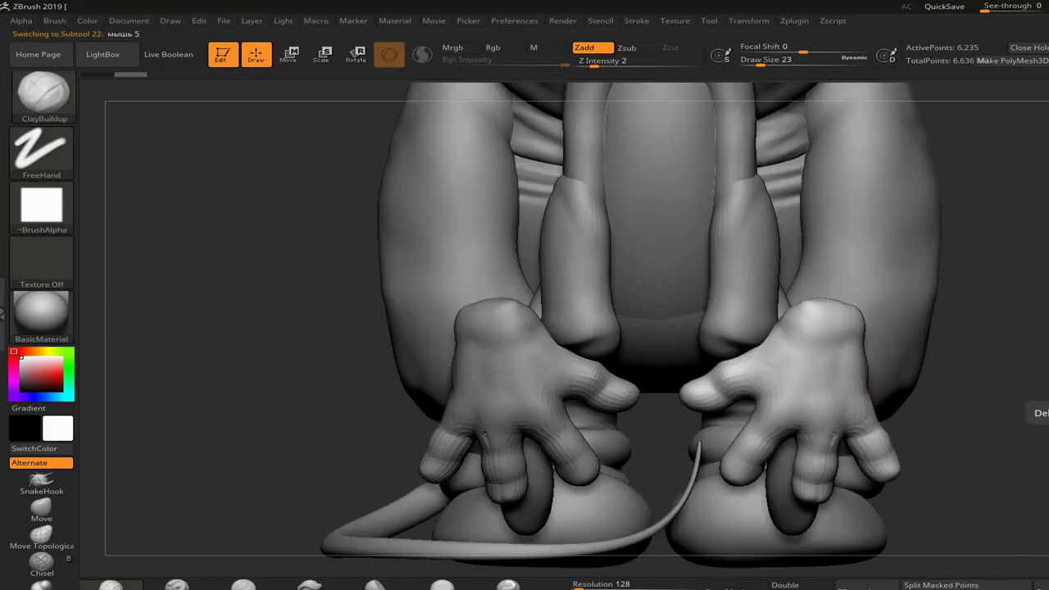
- Delete one of the two hands and build up the torso between the shoulders with ClayBuildup at Z Intensity 2
right_drag(623, 271, 294, 395)
key(w)
alt+click(385, 246)
right_drag(491, 246, 562, 173)
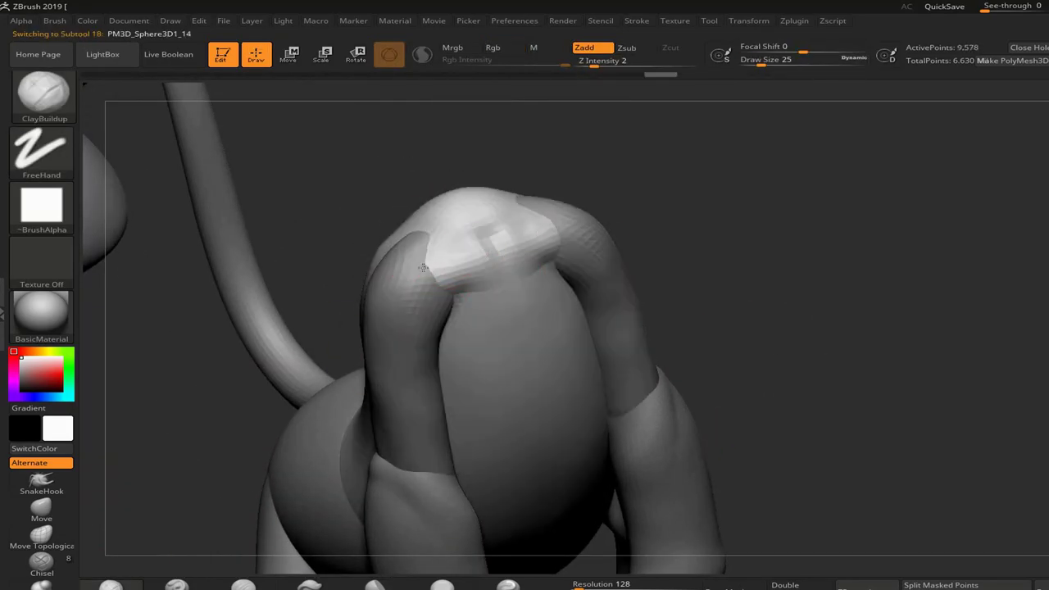
drag(423, 268, 410, 564)
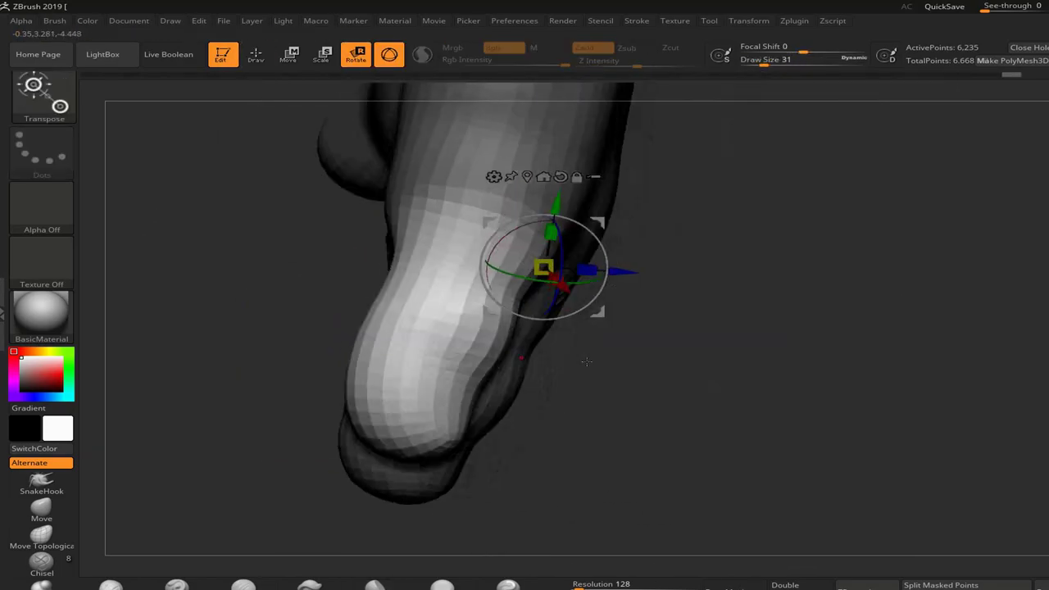
- Rotate the remaining hand and its fingers with Transpose so it hangs from the wrist in a relaxed pose
drag(465, 338, 855, 334)
drag(618, 301, 656, 312)
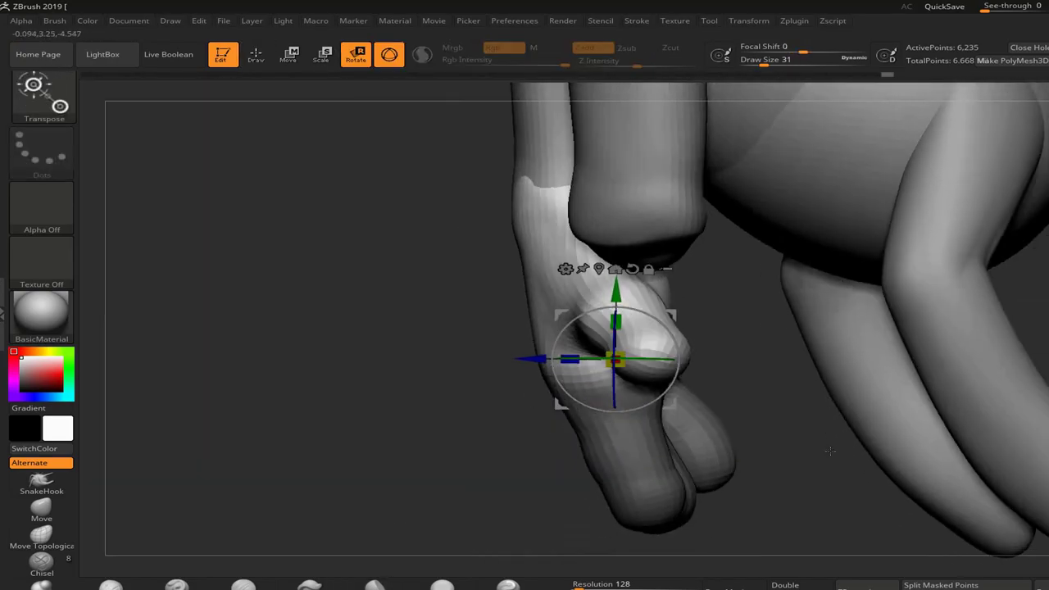
drag(830, 450, 888, 403)
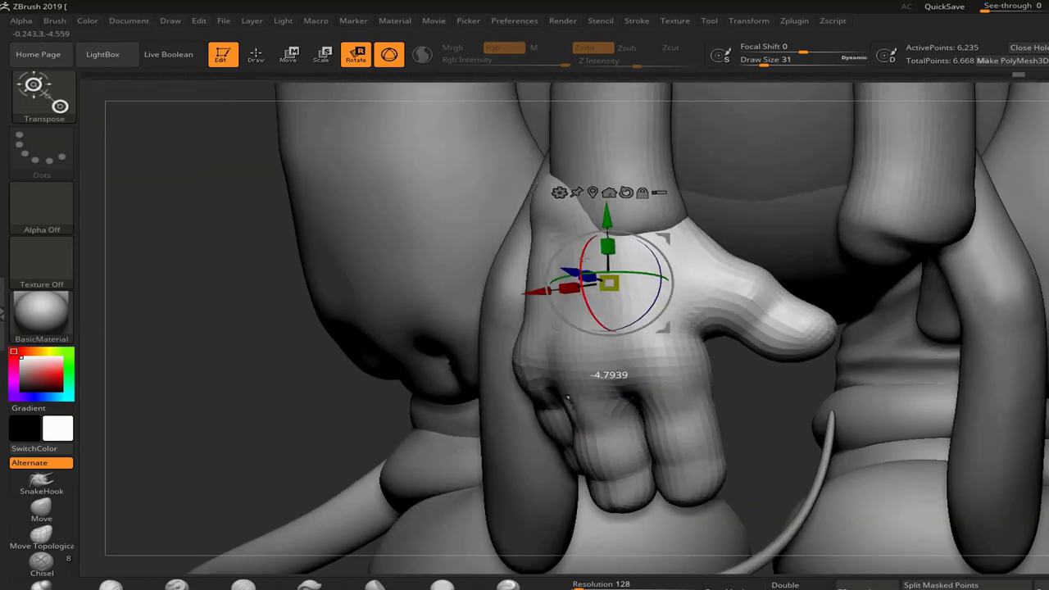
drag(566, 398, 652, 317)
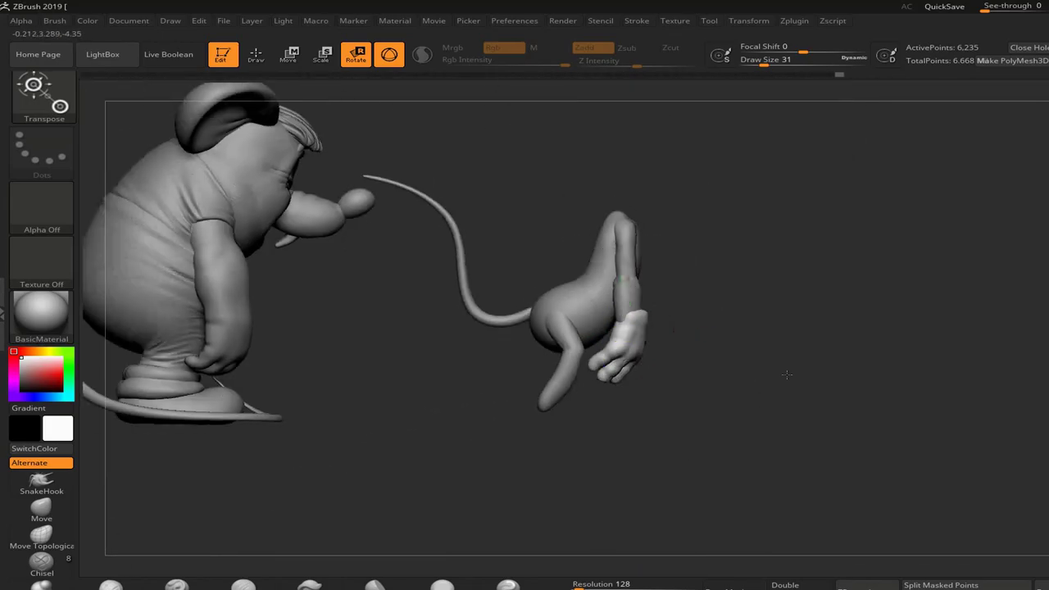
- Mask the palm and fingers and rotate the thumb inward with Transpose
alt+drag(803, 328, 844, 337)
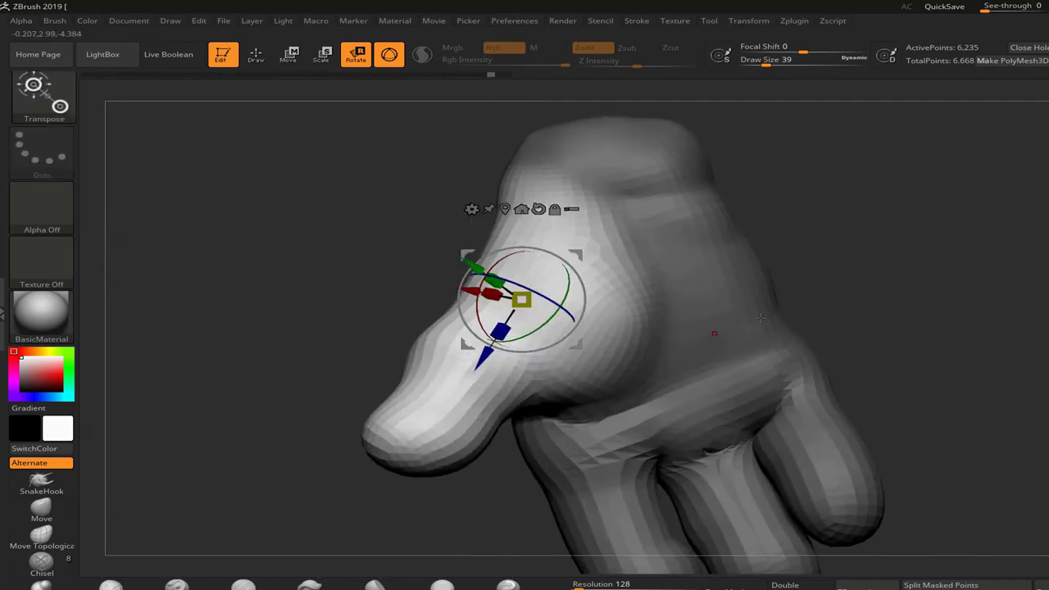
click(41, 152)
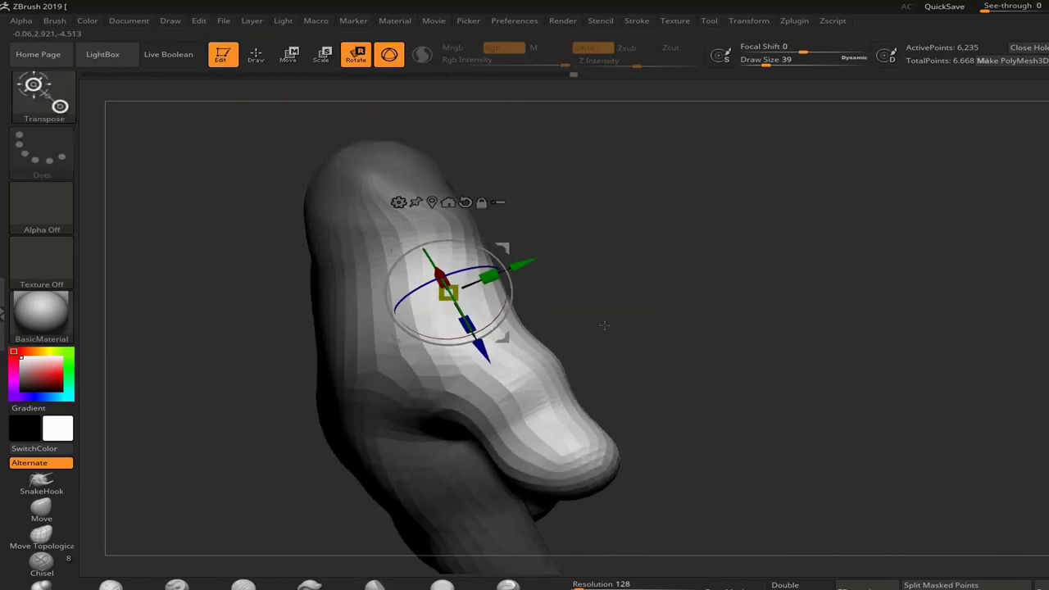
click(41, 152)
click(257, 190)
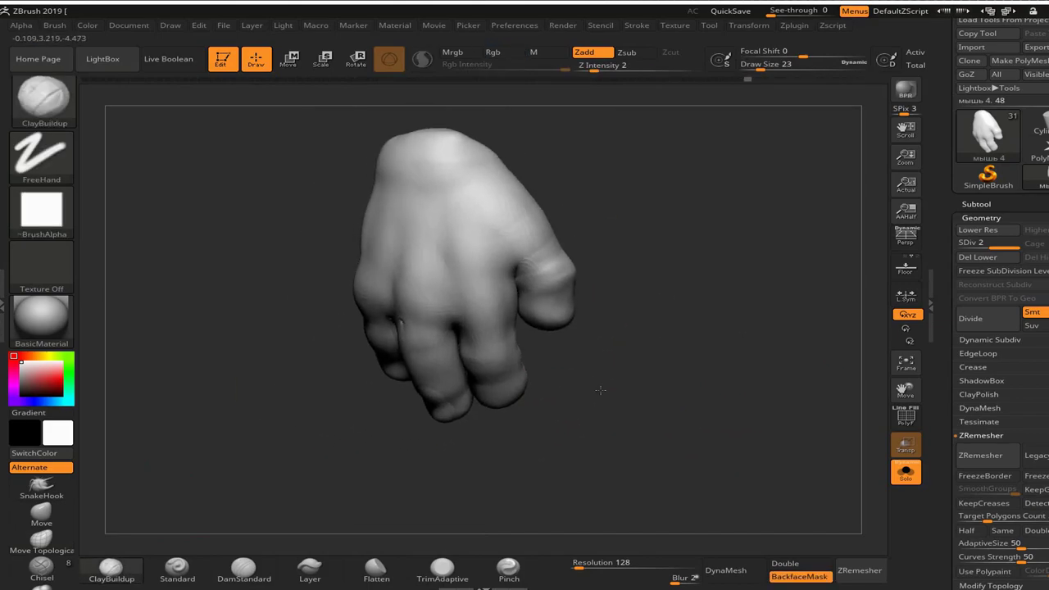
- Refine the fingers and knuckles of the isolated hand at subdivision level 2 with ClayBuildup at Z Intensity 2
drag(563, 389, 403, 441)
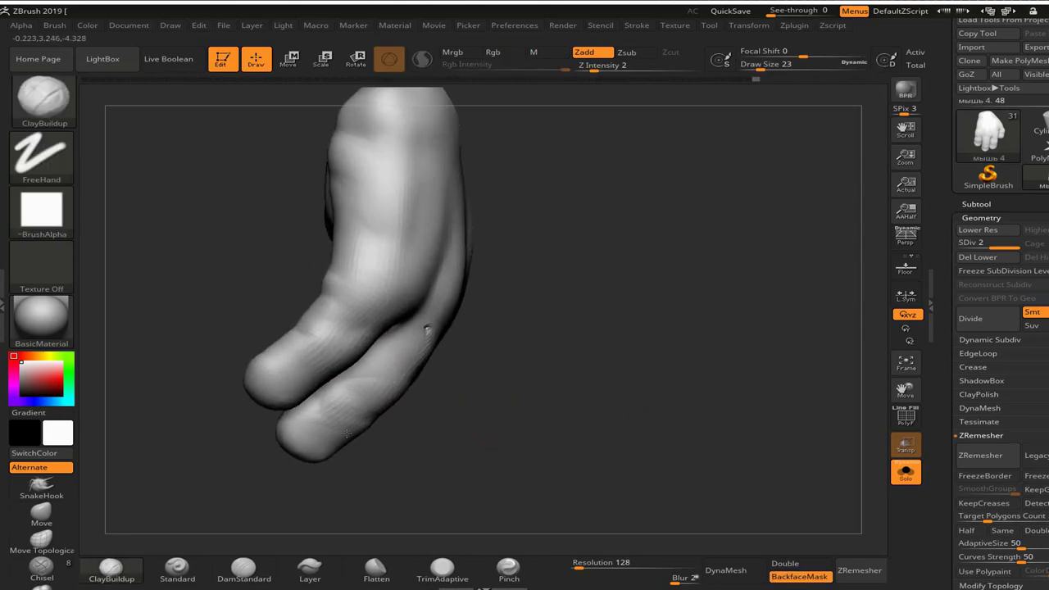
drag(316, 452, 630, 369)
mouse_move(476, 339)
mouse_down()
mouse_move(316, 386)
mouse_move(435, 440)
mouse_up()
drag(672, 414, 730, 432)
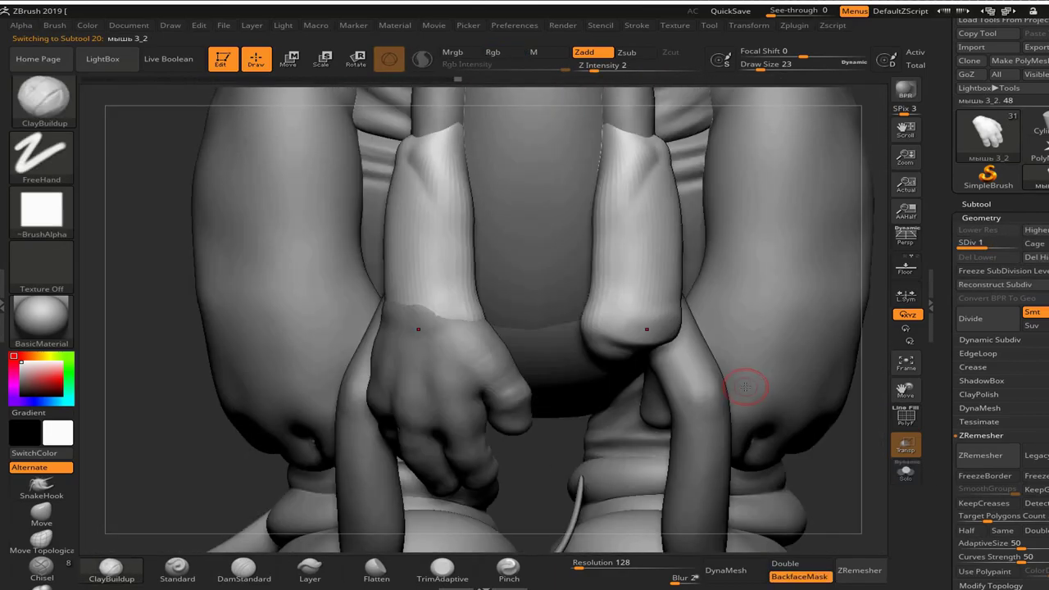
- Build up the elbow at the top of the forearms with ClayBuildup at Z Intensity 2
drag(748, 399, 622, 410)
alt+click(492, 421)
mouse_move(491, 421)
mouse_down()
mouse_move(321, 393)
mouse_move(433, 433)
mouse_move(246, 412)
mouse_move(510, 464)
mouse_move(445, 402)
mouse_move(468, 398)
mouse_move(454, 373)
mouse_move(707, 355)
mouse_move(379, 428)
mouse_move(467, 396)
mouse_move(487, 363)
mouse_move(440, 311)
mouse_up()
drag(239, 339, 515, 207)
- Reshape the torso's shoulders and back with SnakeHook, Flatten and Move Topological, then fill them out with ClayBuildup
alt+click(612, 246)
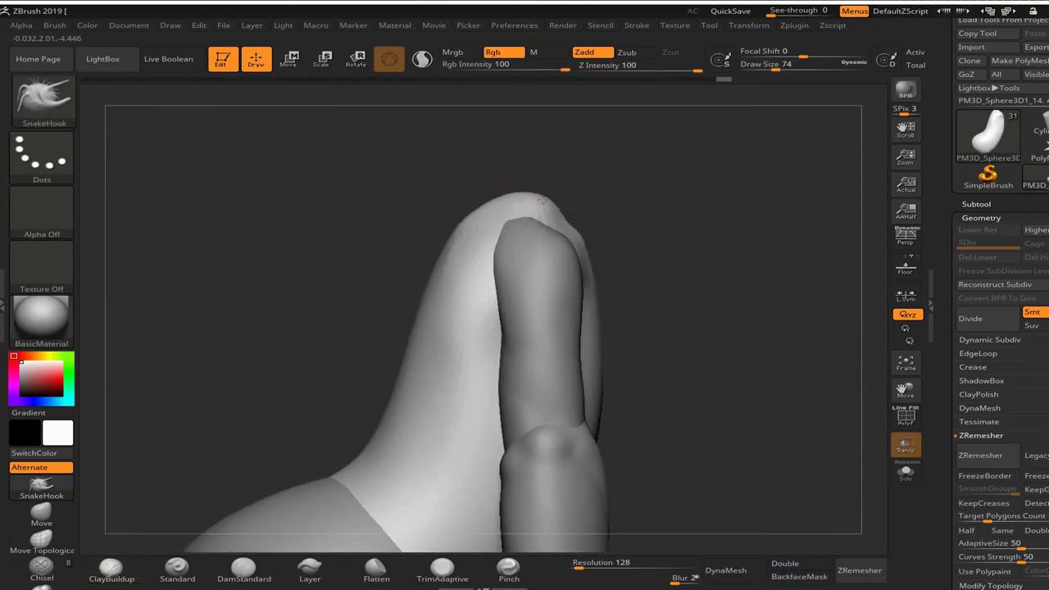
drag(610, 317, 729, 272)
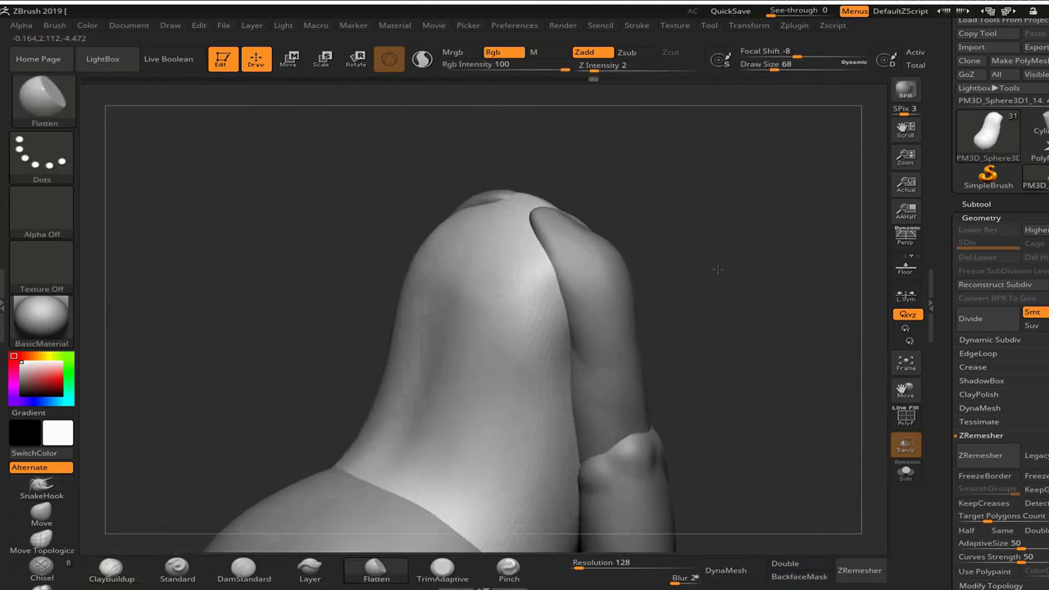
drag(688, 236, 568, 234)
key(b)
key(m)
key(t)
drag(658, 212, 385, 585)
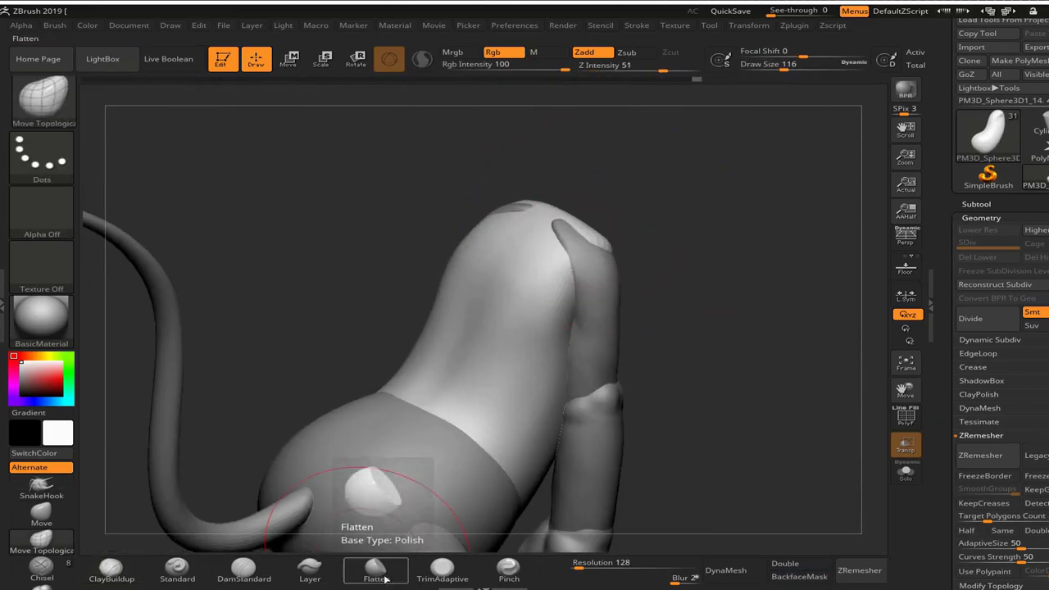
mouse_move(631, 245)
mouse_down()
mouse_move(655, 251)
mouse_move(490, 263)
mouse_up()
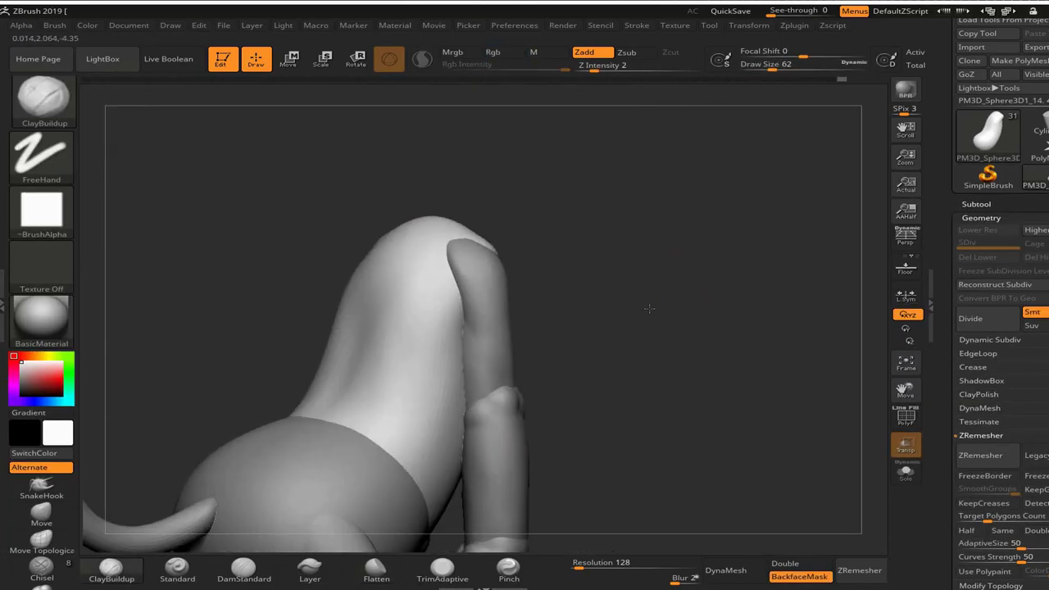
- Remove the separate hip sphere and pull the torso down into a rounded belly and seat with SnakeHook
mouse_move(573, 311)
mouse_down()
mouse_move(667, 328)
mouse_move(457, 199)
mouse_move(660, 278)
mouse_up()
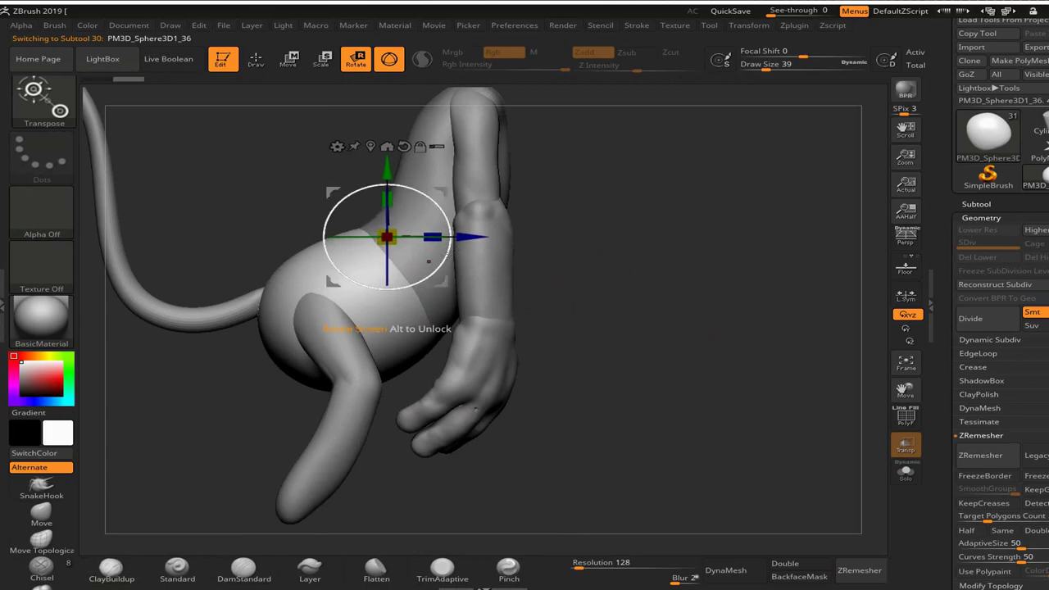
drag(429, 262, 424, 267)
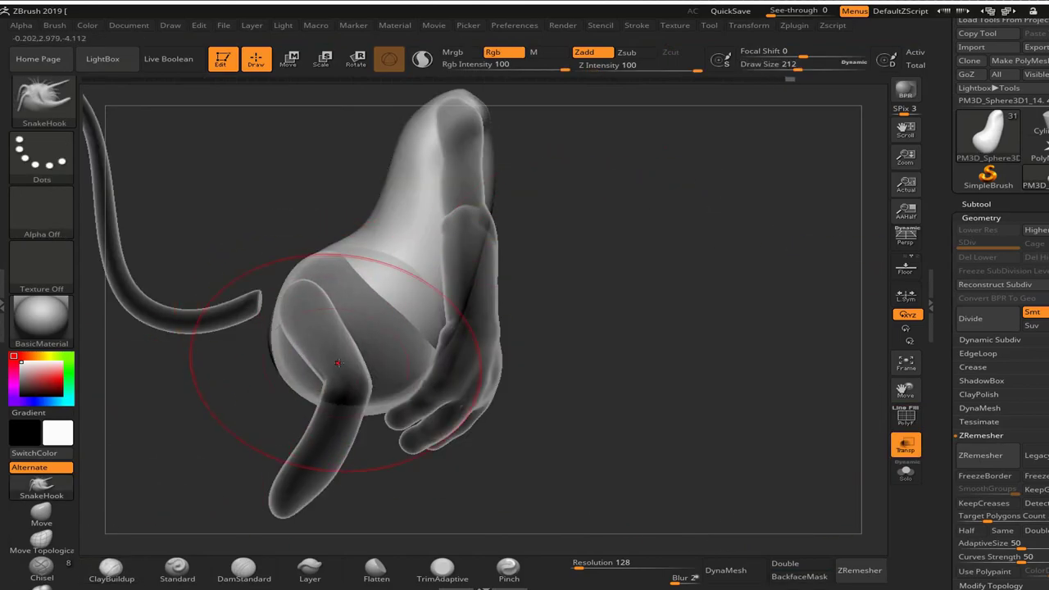
click(975, 204)
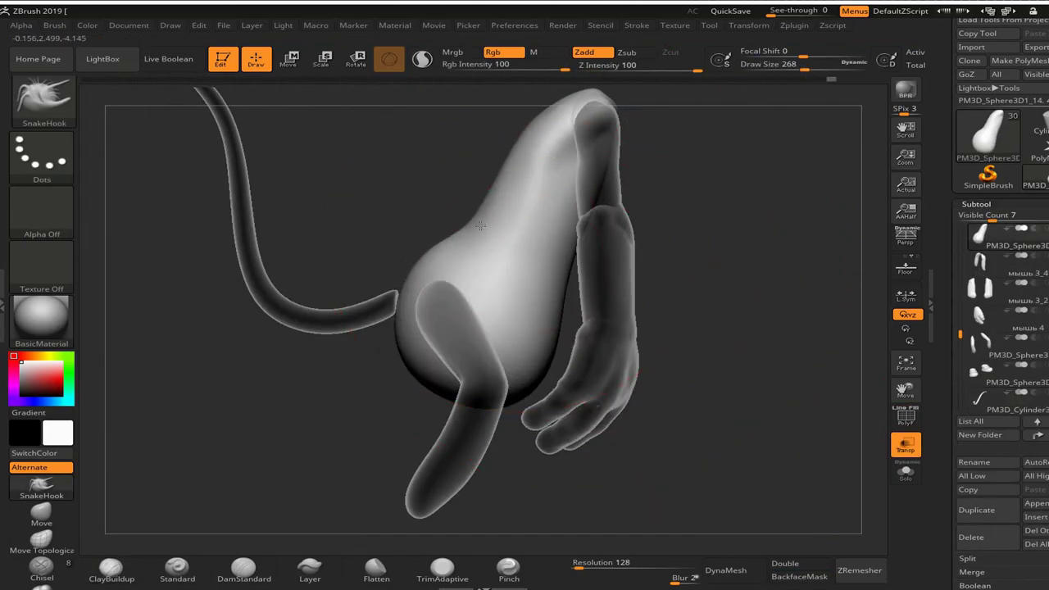
key(r)
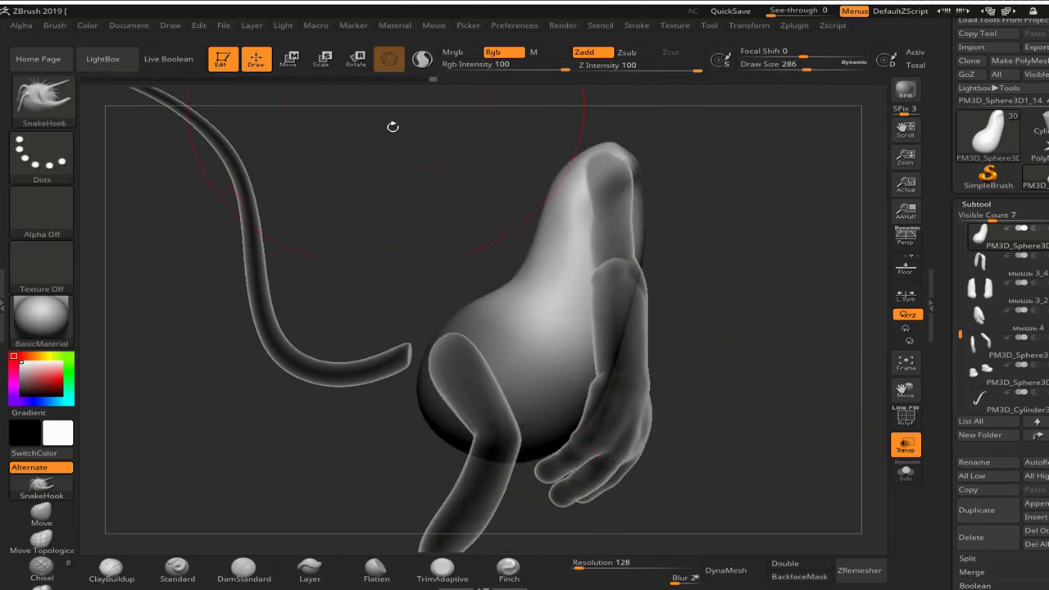
drag(557, 377, 565, 344)
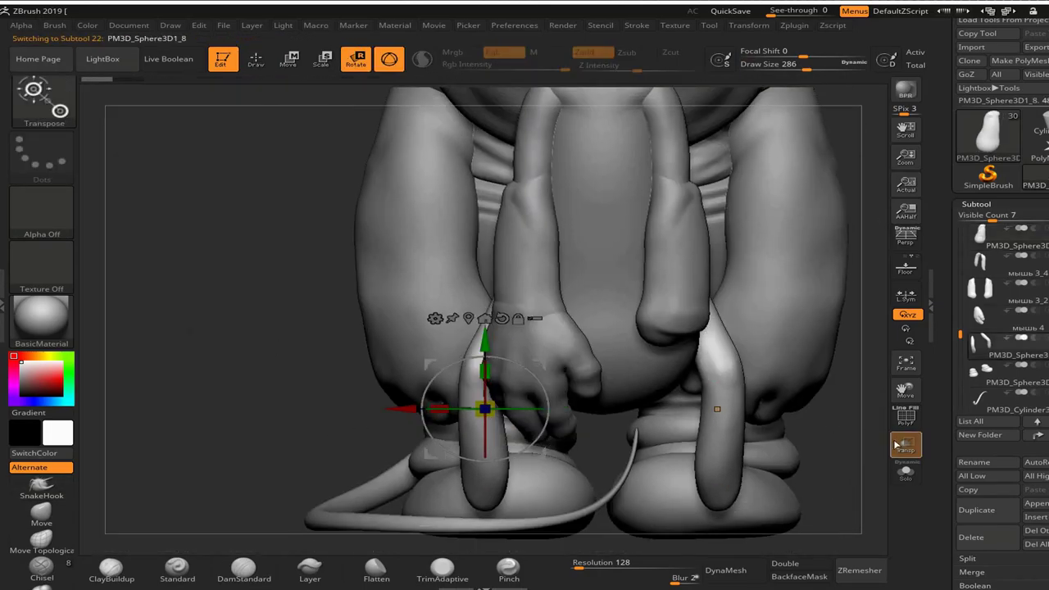
- Rotate, scale and bend the legs with Transpose so they run from the hips into the ankle rolls
drag(586, 245, 719, 452)
mouse_move(631, 335)
mouse_down()
mouse_move(745, 353)
mouse_move(640, 426)
mouse_move(668, 420)
mouse_move(672, 385)
mouse_move(715, 303)
mouse_move(552, 331)
mouse_up()
key(q)
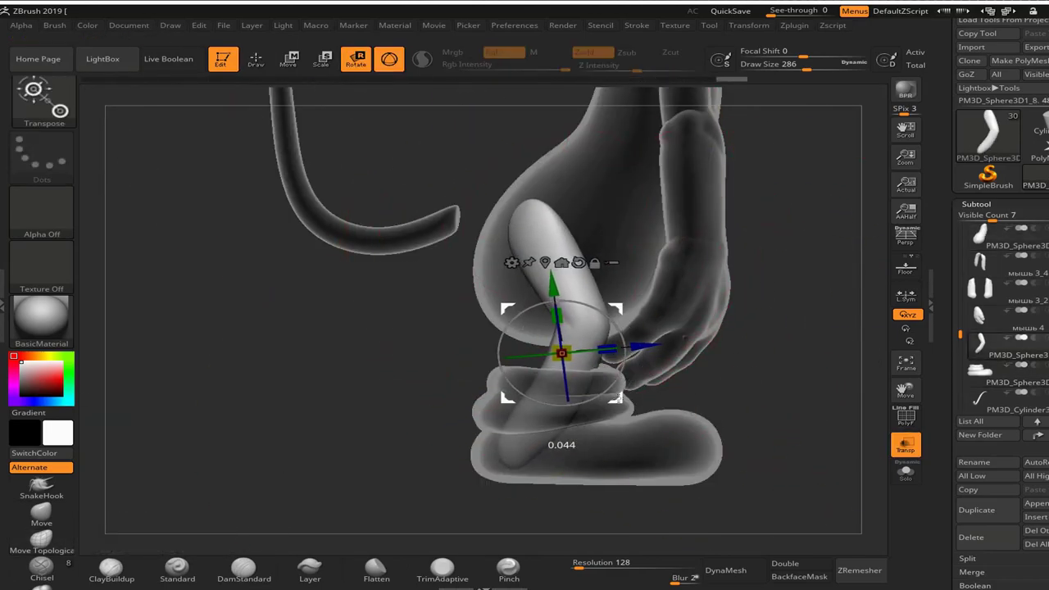
key(space)
drag(680, 350, 596, 358)
drag(674, 417, 734, 291)
- Reshape the torso's back and belly with Move Topological and Move, flatten its surface, and undo the last stroke
alt+click(507, 329)
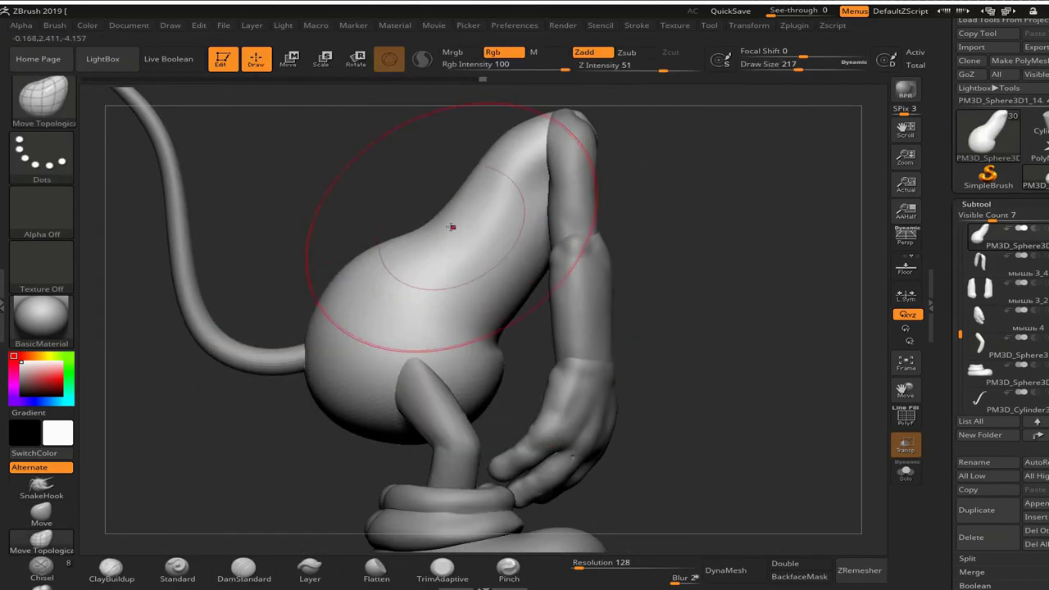
drag(501, 353, 574, 344)
mouse_move(429, 374)
mouse_down()
mouse_move(778, 302)
mouse_move(363, 234)
mouse_up()
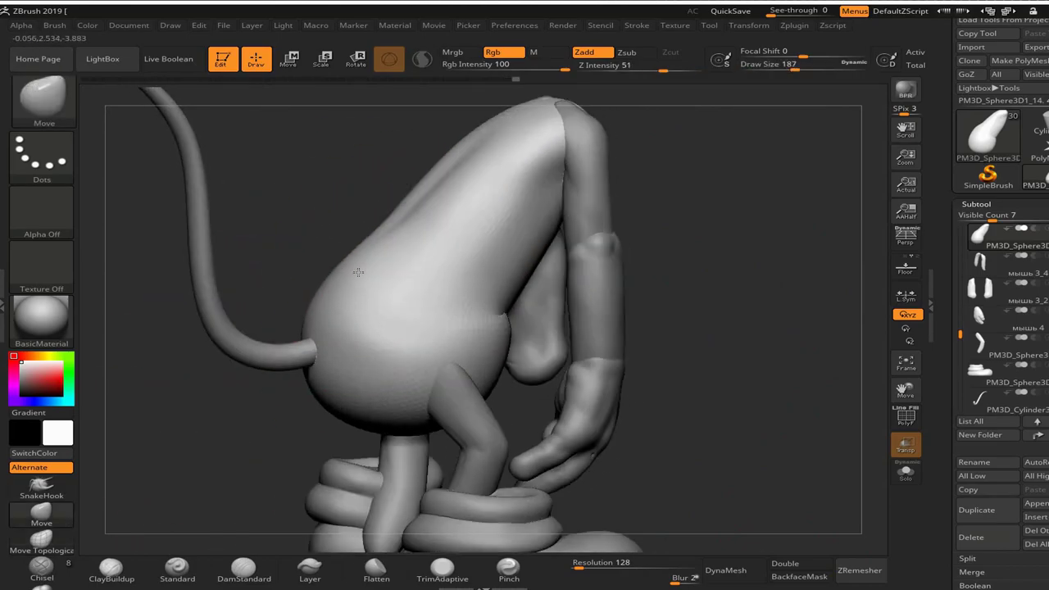
mouse_move(360, 328)
mouse_down()
mouse_move(426, 311)
mouse_move(623, 197)
mouse_move(639, 276)
mouse_move(432, 276)
mouse_move(475, 282)
mouse_up()
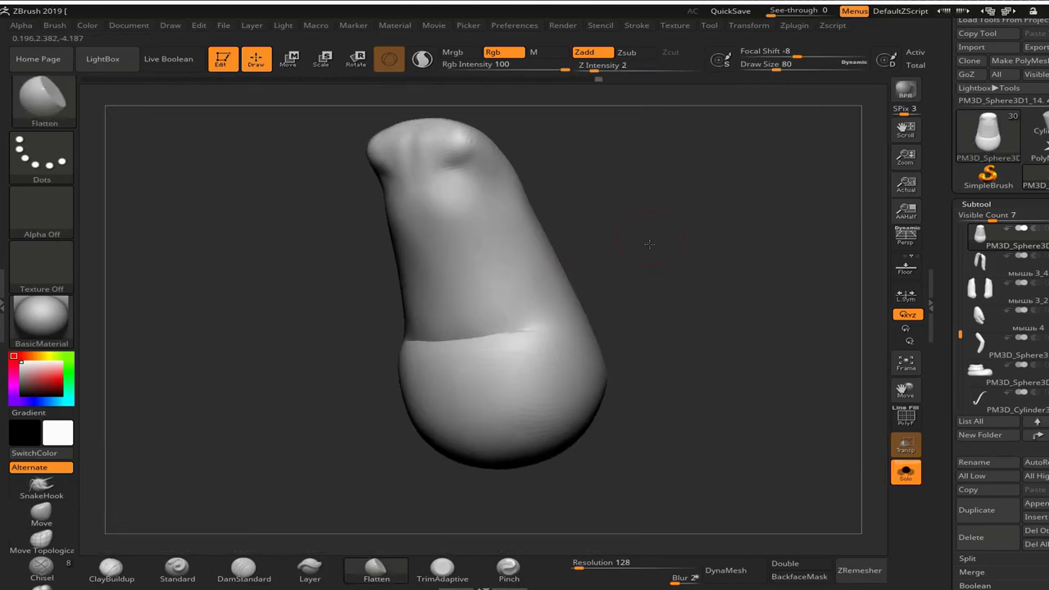
key(ctrl+z)
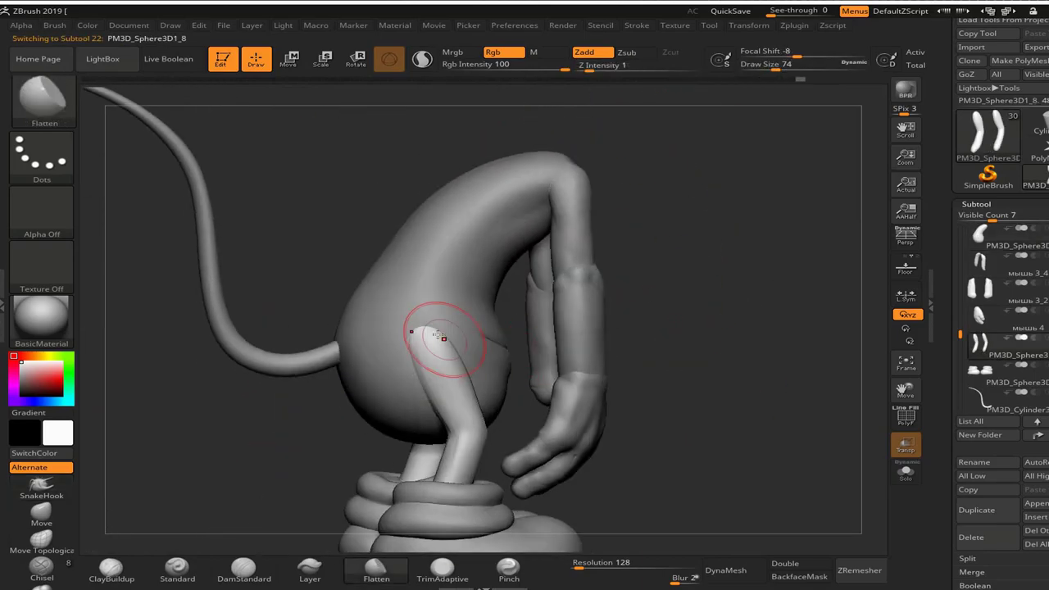
- Flatten the upper leg where it joins the torso, and toggle the transparent display of the surrounding subtools while refining the arm
drag(346, 398, 501, 315)
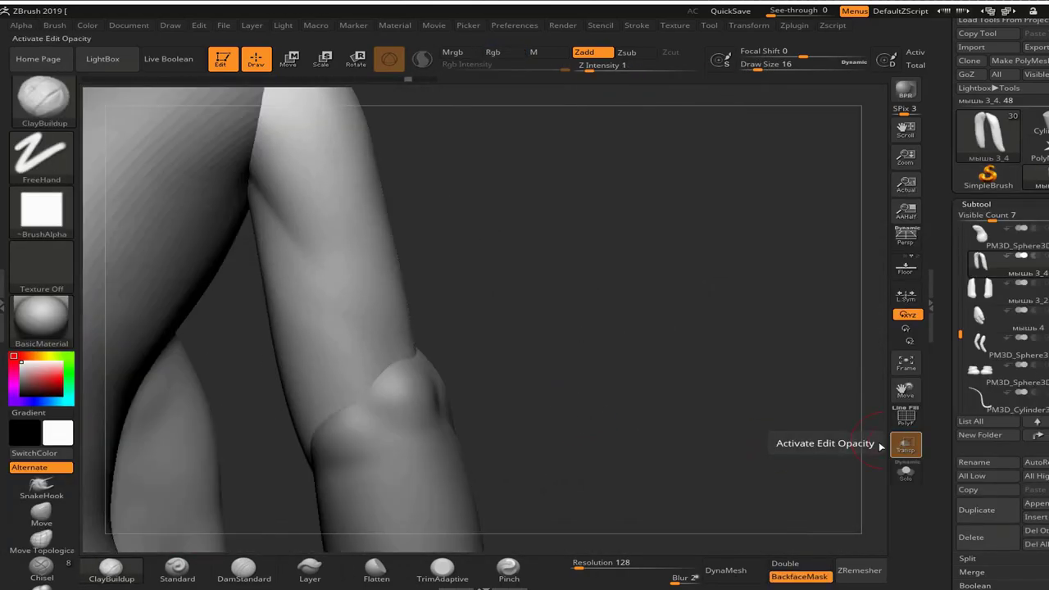
click(904, 447)
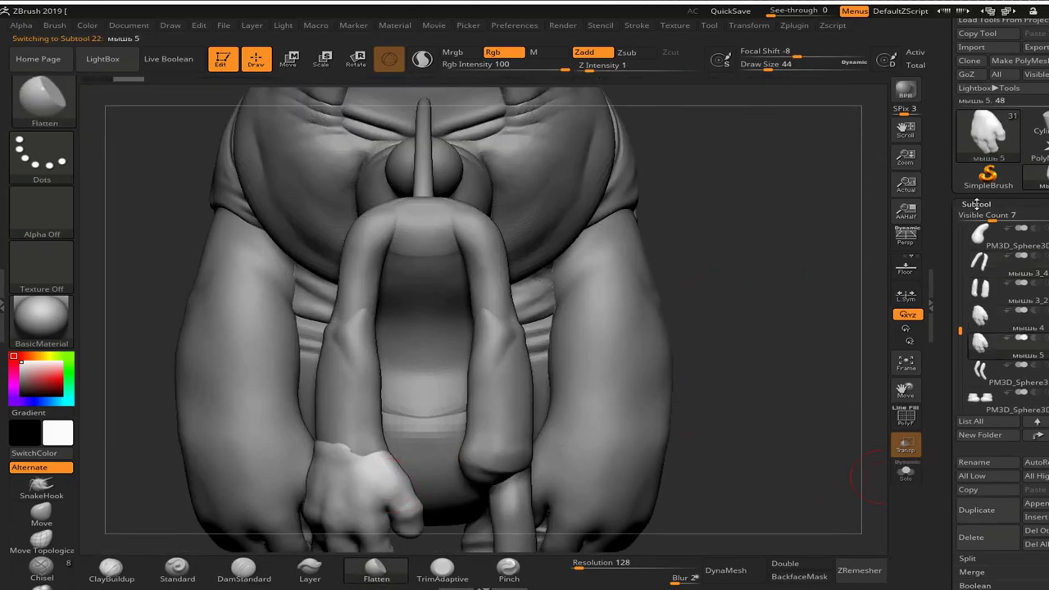
click(976, 204)
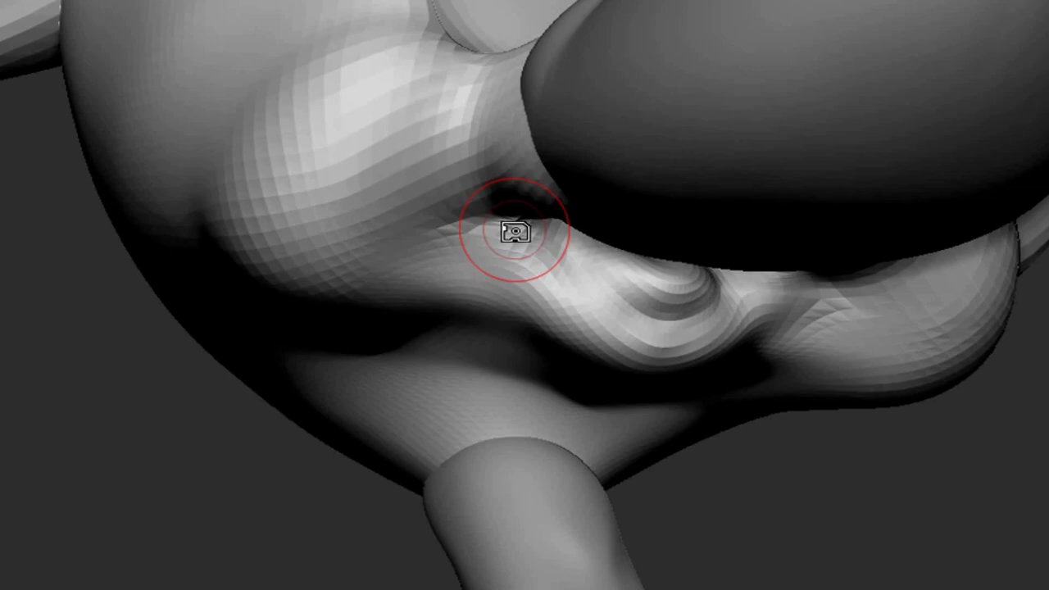
- Sculpt the second character's cheek and lip fold around the base of the snout below the eye socket, smoothing the lip surface
drag(514, 232, 541, 246)
shift+drag(705, 327, 778, 345)
mouse_move(820, 491)
mouse_down()
mouse_move(784, 445)
mouse_move(490, 426)
mouse_up()
mouse_move(427, 351)
right_down()
mouse_move(16, 532)
mouse_move(574, 320)
mouse_move(510, 293)
mouse_move(438, 297)
mouse_move(171, 533)
mouse_move(468, 398)
mouse_move(419, 167)
mouse_move(815, 538)
mouse_move(1036, 439)
mouse_move(541, 60)
right_up()
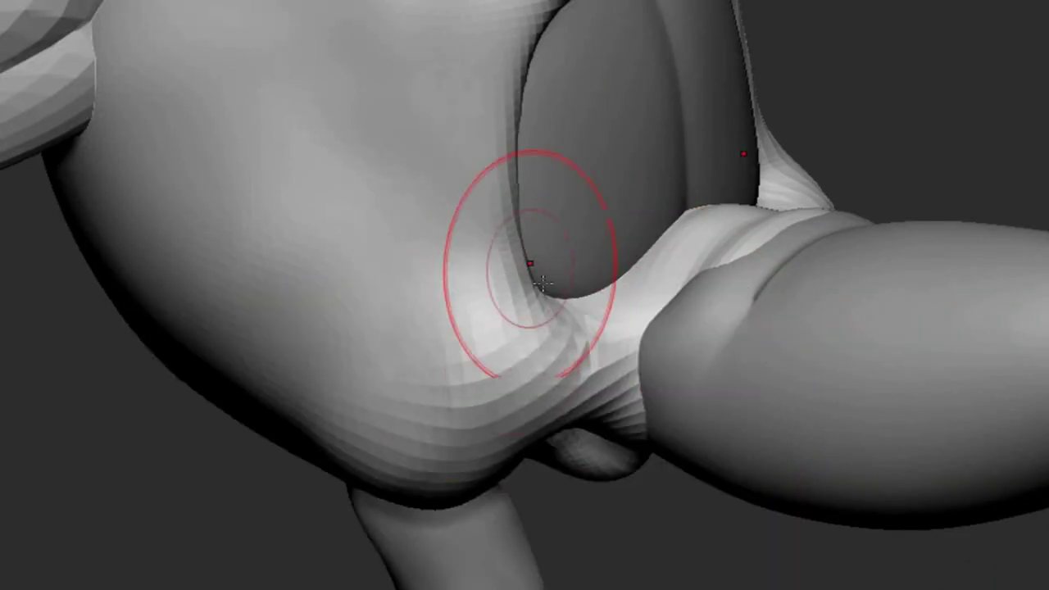
mouse_move(704, 565)
right_down()
mouse_move(339, 304)
mouse_move(445, 312)
mouse_move(327, 459)
mouse_move(205, 585)
mouse_move(452, 238)
mouse_move(751, 497)
mouse_move(532, 493)
mouse_move(268, 381)
mouse_move(328, 393)
mouse_move(344, 344)
right_up()
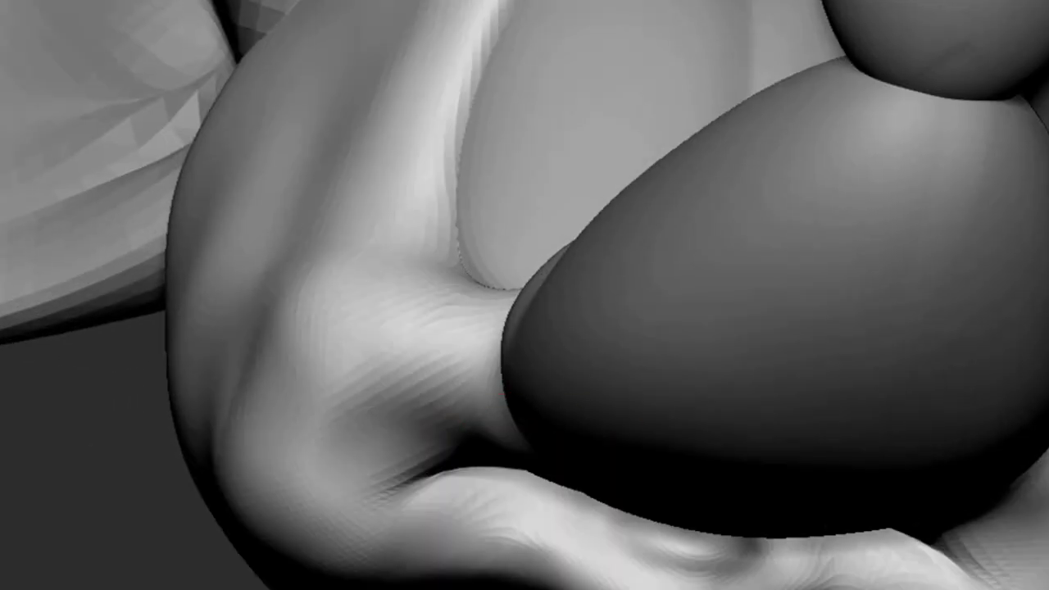
right_drag(383, 534, 1042, 508)
mouse_move(371, 274)
right_down()
mouse_move(351, 199)
mouse_move(515, 304)
mouse_move(861, 311)
mouse_move(693, 499)
mouse_move(491, 424)
mouse_move(896, 368)
mouse_move(514, 283)
mouse_move(737, 344)
mouse_move(920, 496)
mouse_move(573, 368)
mouse_move(404, 333)
mouse_move(274, 543)
mouse_move(410, 491)
mouse_move(524, 399)
right_up()
key(w)
key(q)
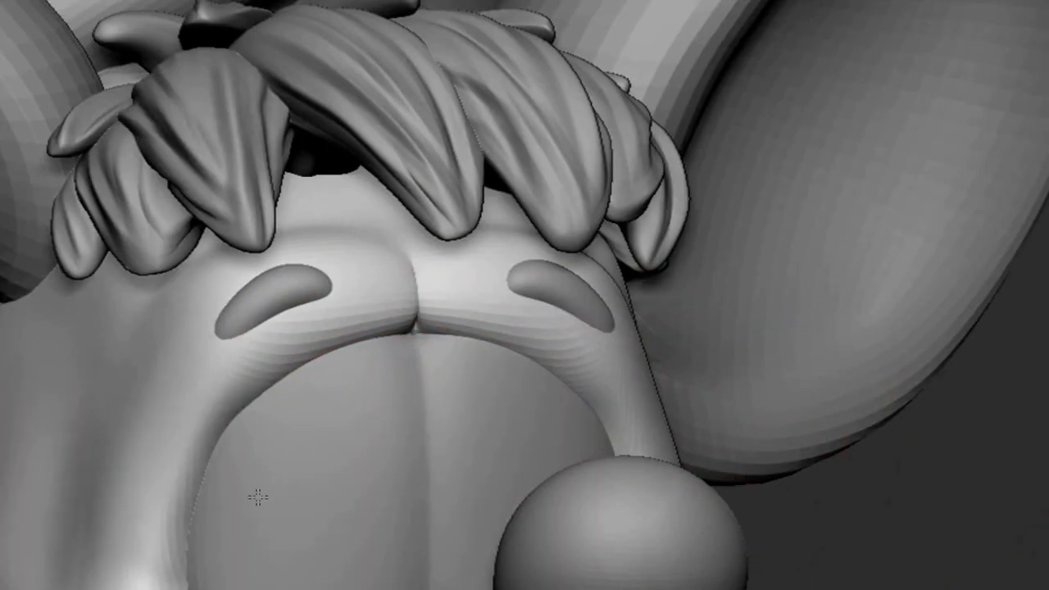
right_drag(257, 496, 278, 325)
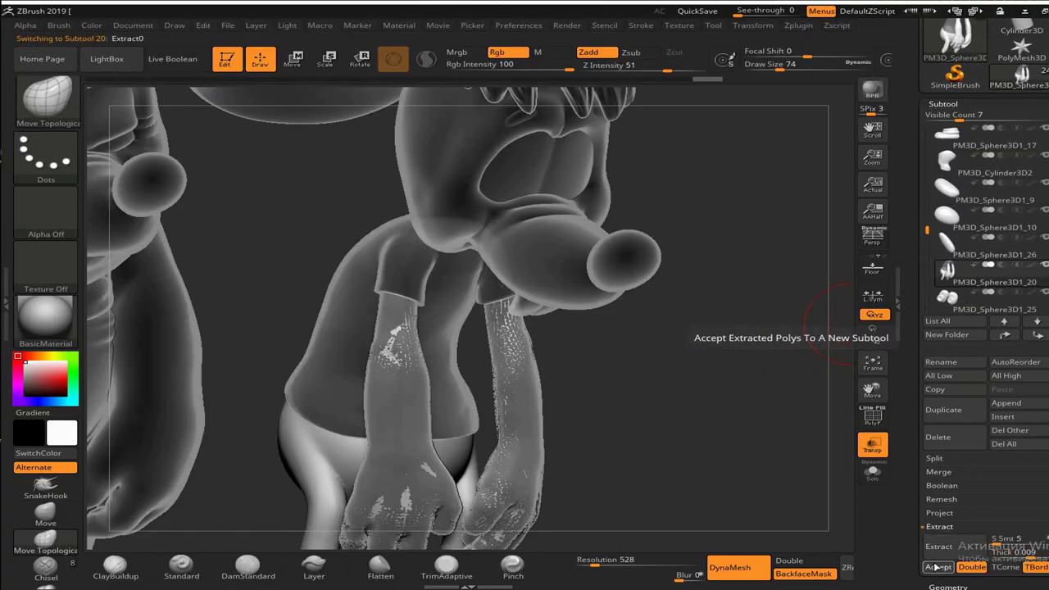
- Accept the short-sleeved shirt extraction with thickness 0.009 as a new subtool, and select the character's lower body
click(935, 566)
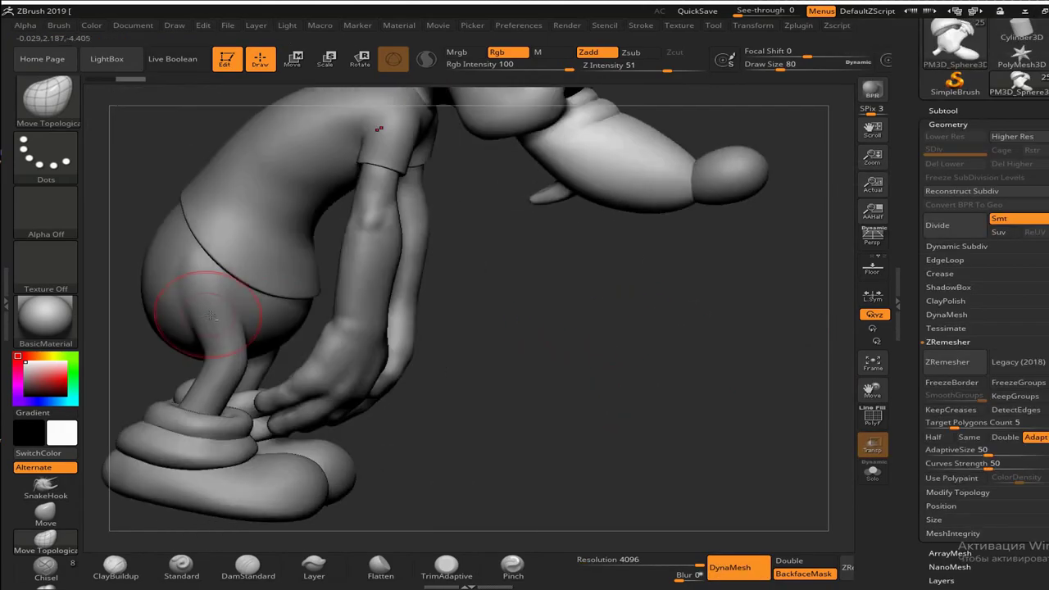
alt+click(250, 330)
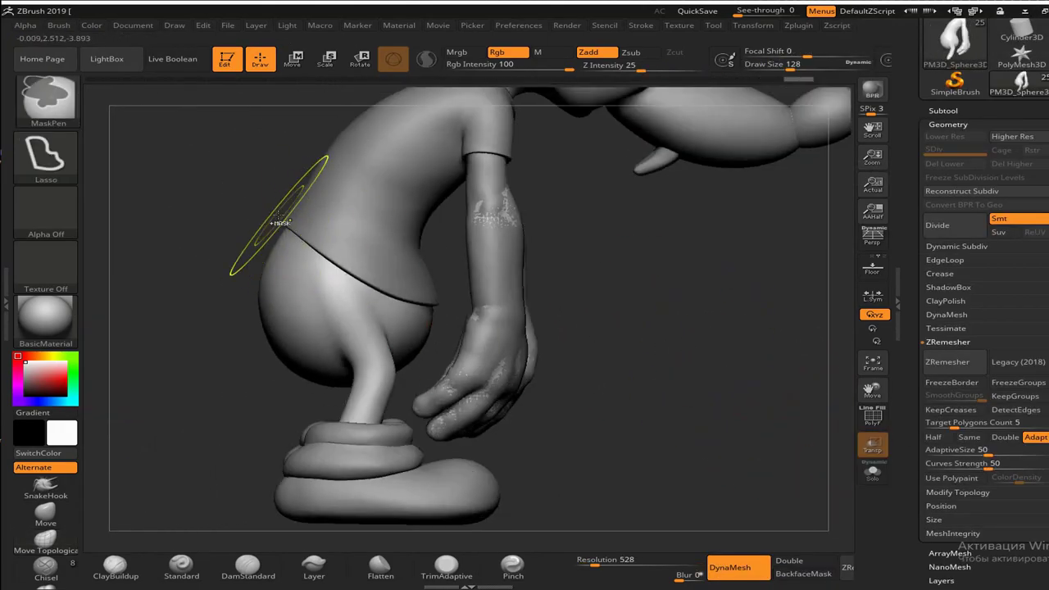